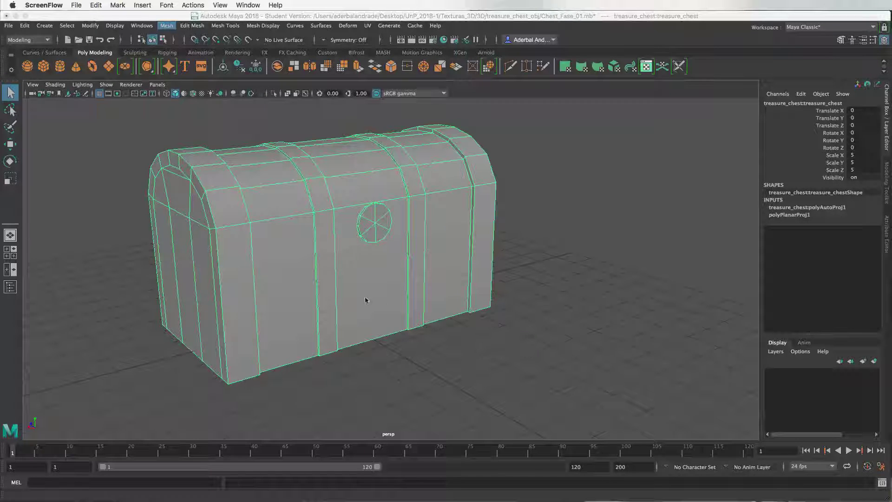
- Switch the workspace to the Persp/UV Editor saved layout to show the chest's UVs
click(353, 292)
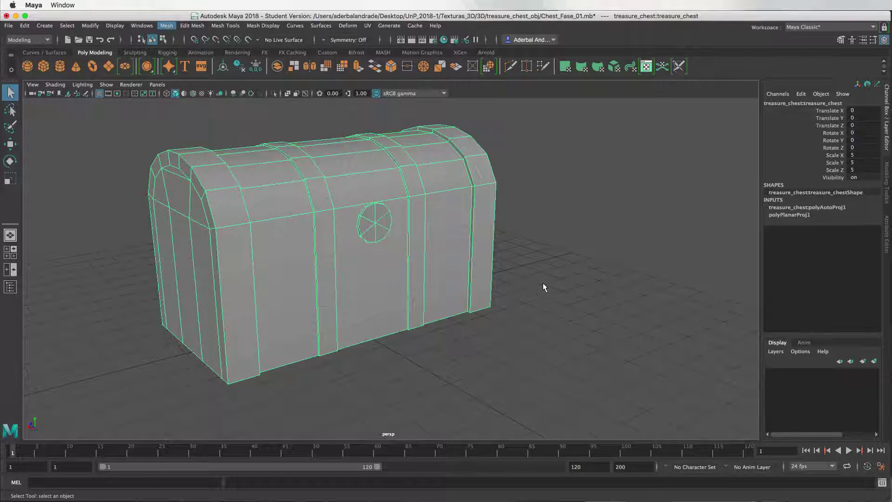
alt+drag(524, 276, 409, 263)
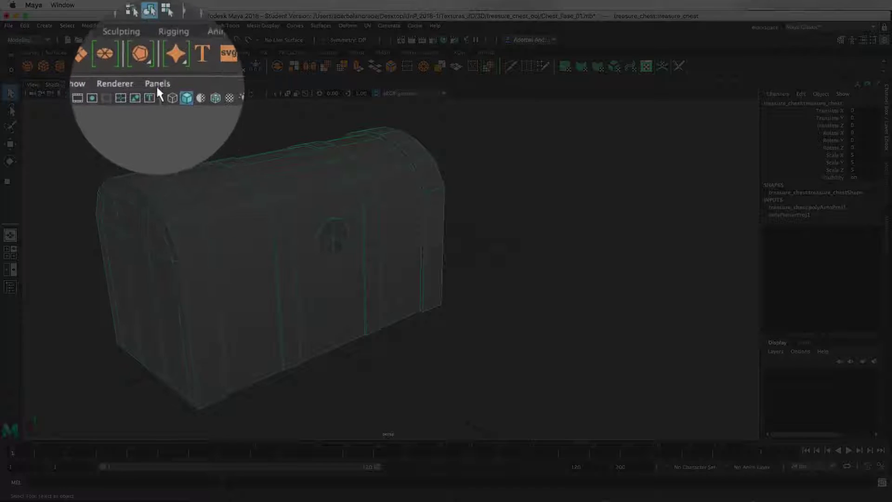
click(157, 85)
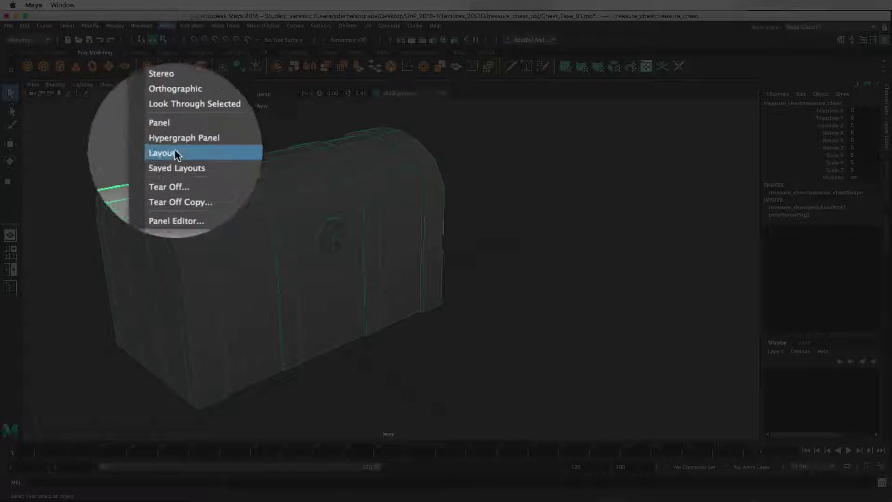
mouse_move(177, 161)
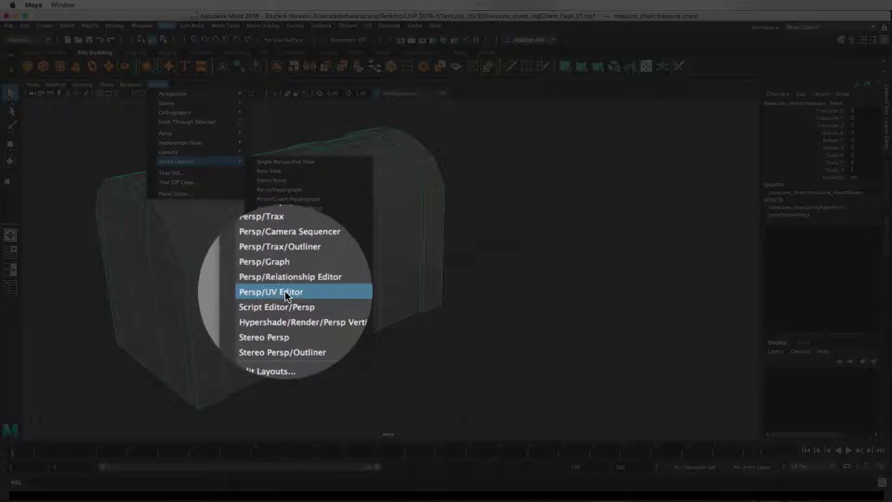
click(286, 291)
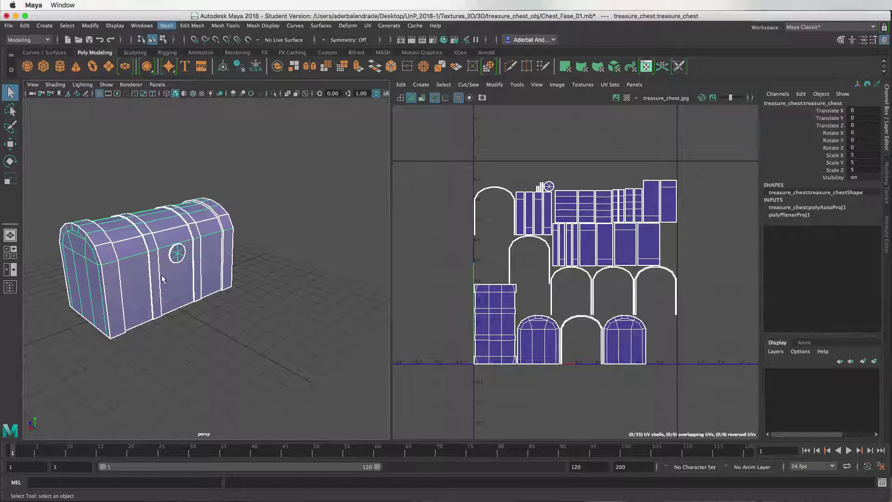
- Frame the chest from the front and view its UV shells as wireframe
alt+drag(168, 222, 320, 304)
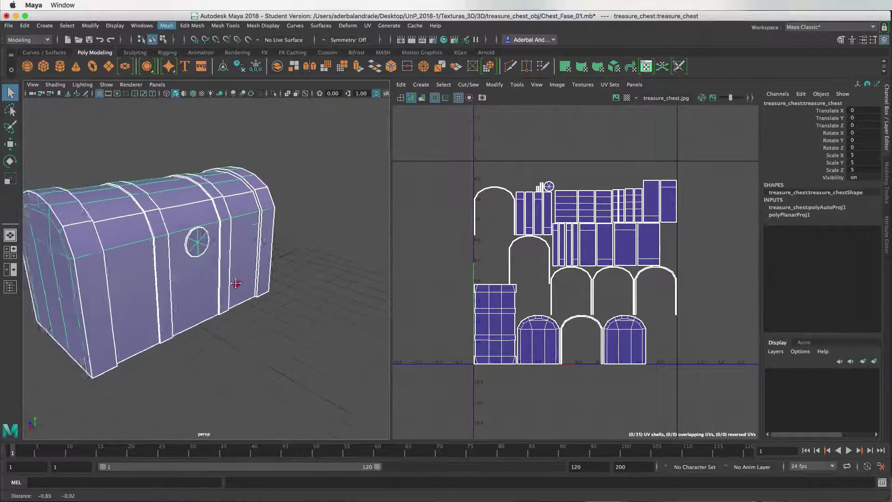
alt+right_drag(321, 304, 274, 298)
alt+drag(273, 299, 258, 303)
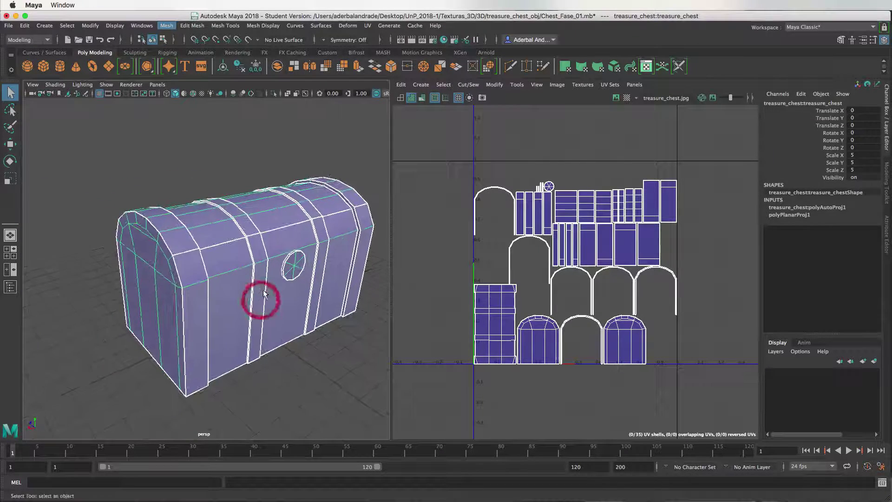
alt+middle_drag(259, 302, 251, 268)
alt+right_drag(251, 269, 249, 265)
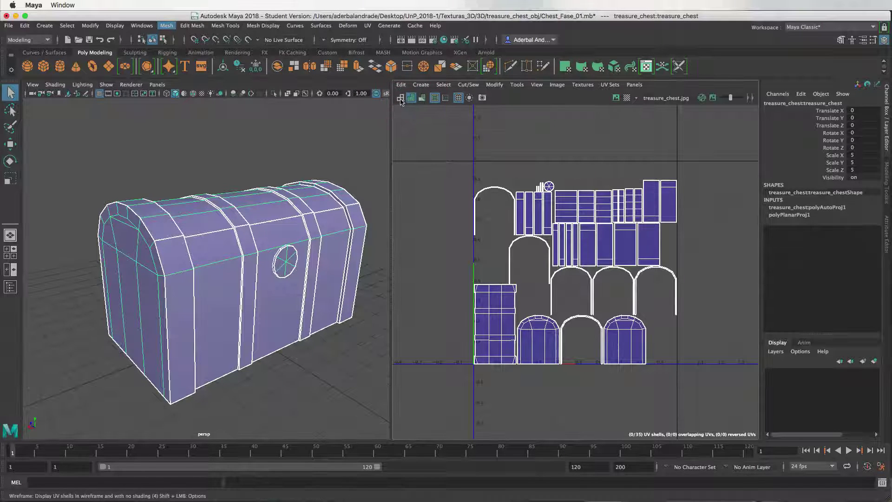
click(399, 99)
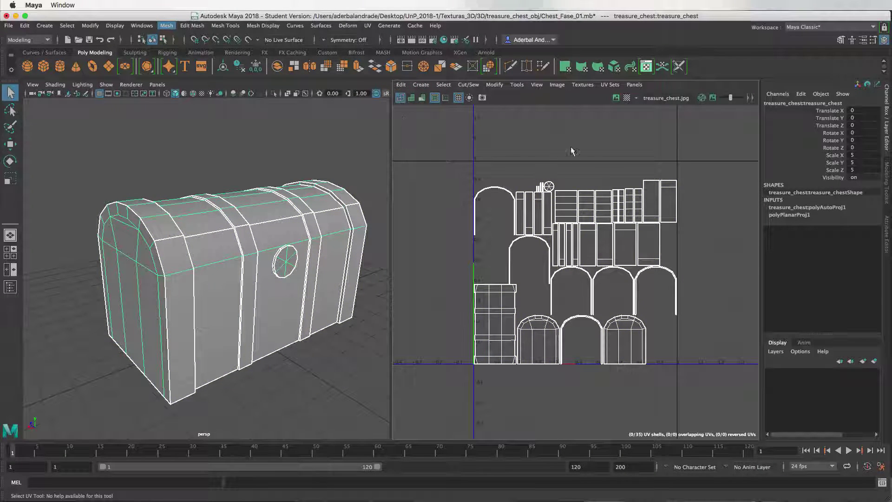
scroll(499, 200, up, 2)
scroll(497, 204, up, 1)
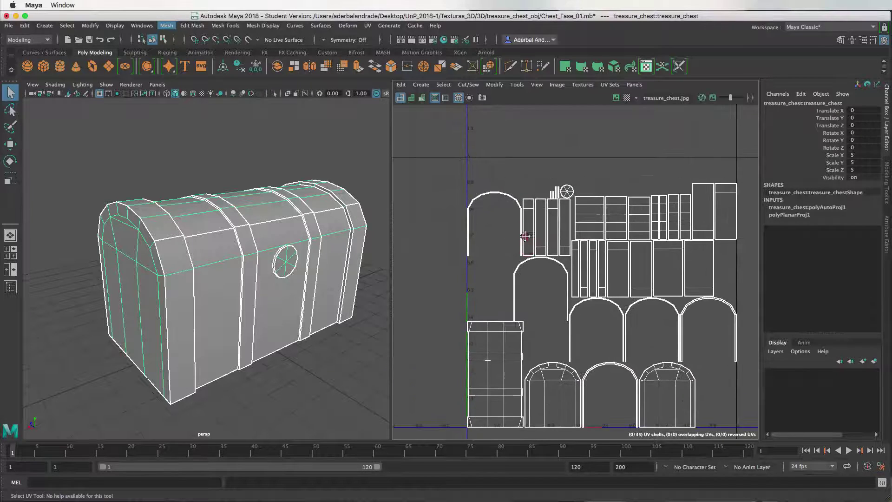
scroll(495, 210, up, 2)
scroll(495, 210, up, 2)
scroll(525, 204, up, 1)
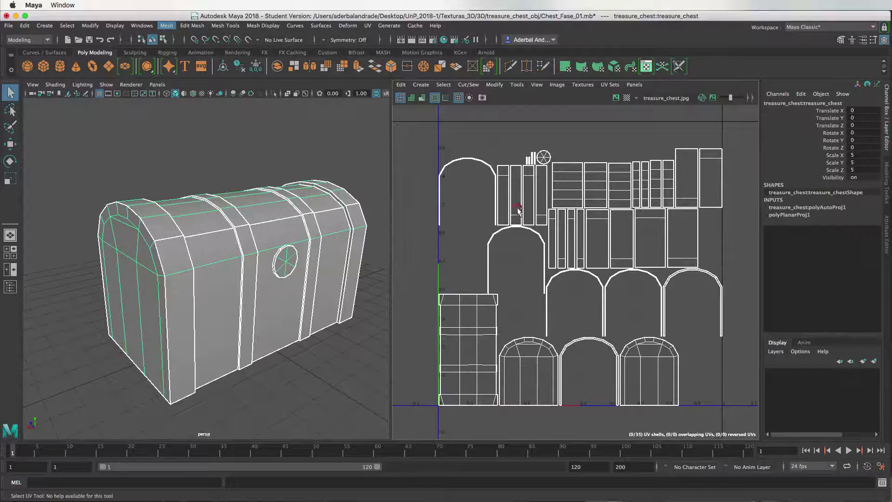
- Display the UV shells shaded with the checker texture preview
click(411, 98)
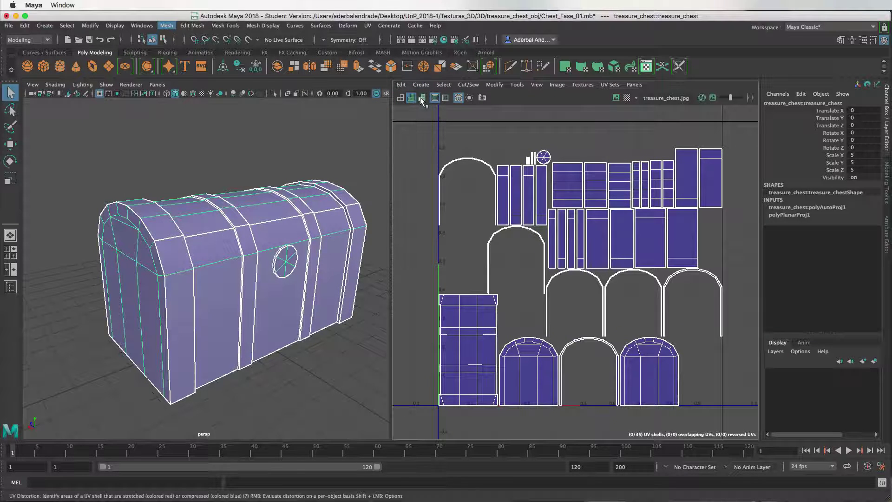
click(421, 97)
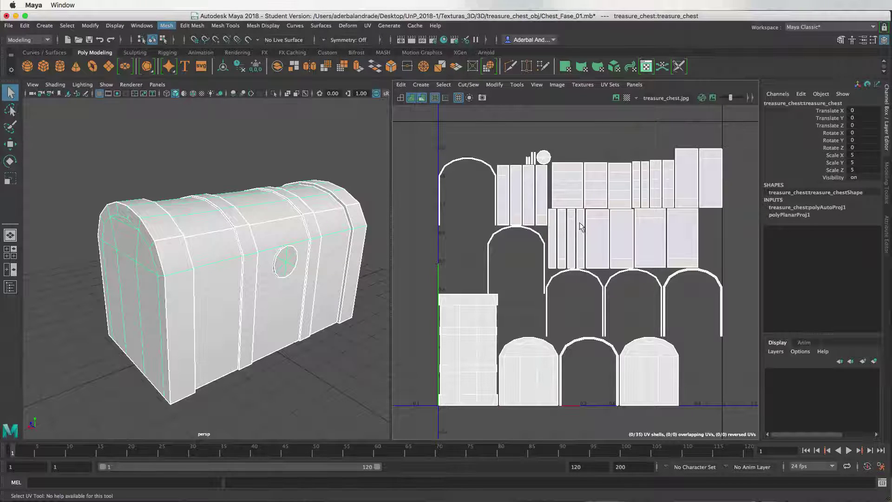
scroll(582, 196, up, 2)
scroll(609, 221, up, 1)
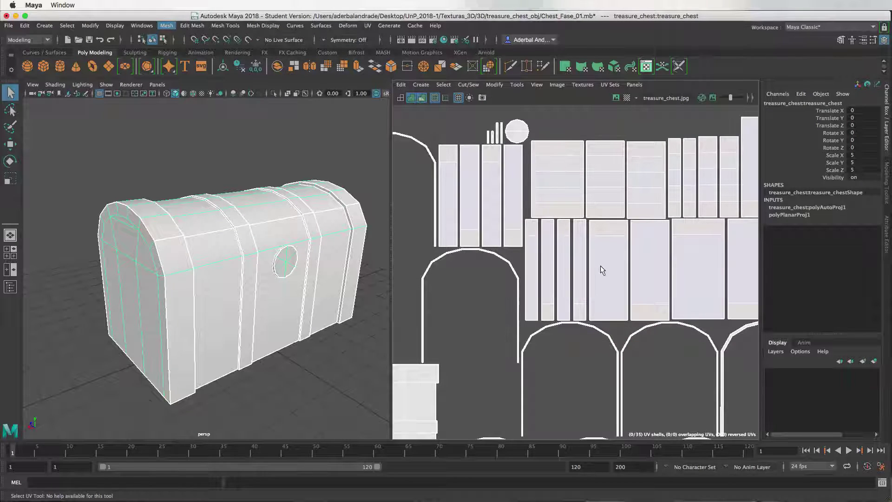
scroll(600, 266, down, 1)
scroll(574, 245, down, 1)
scroll(543, 223, down, 1)
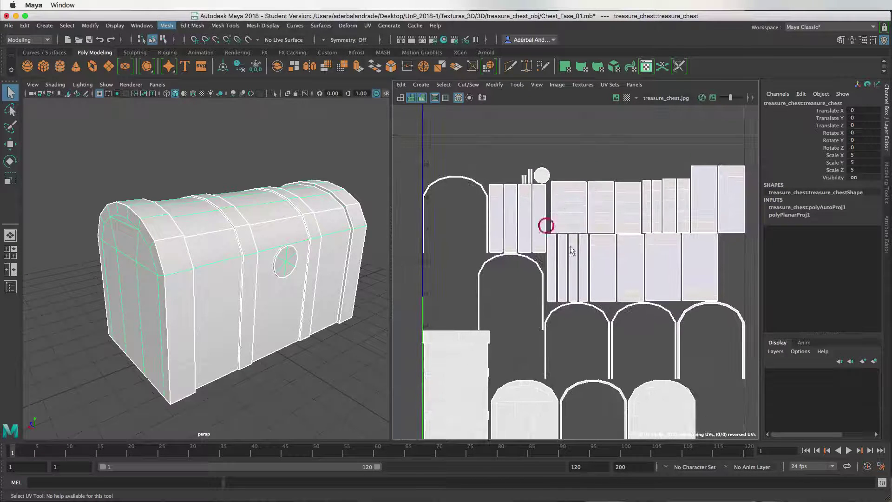
scroll(578, 243, up, 1)
scroll(583, 229, down, 1)
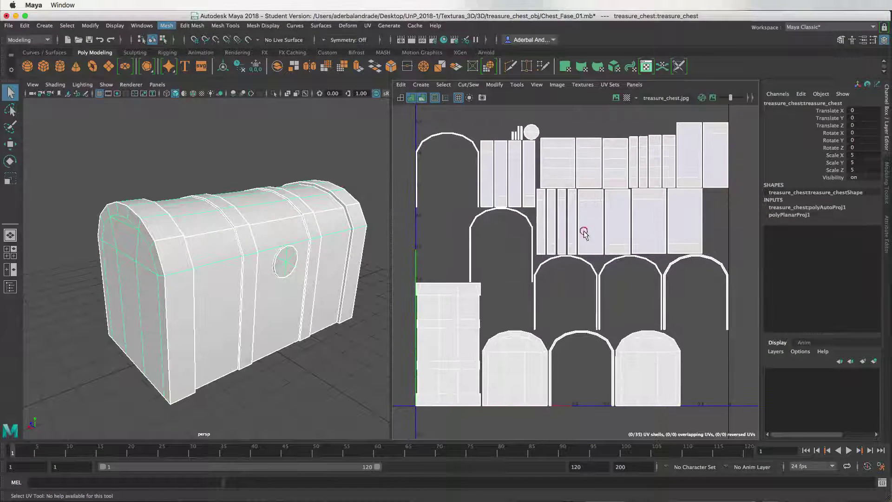
- Check the 35 shells with distortion shading and bring up the UV menu
click(422, 98)
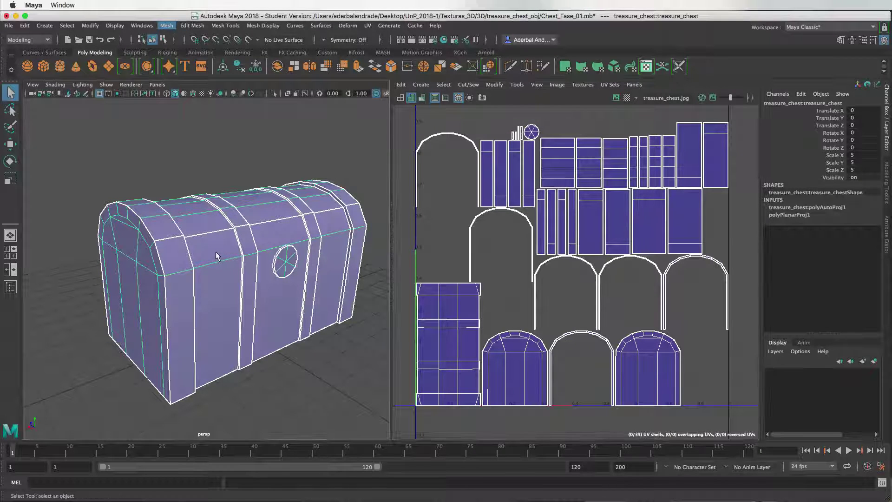
alt+right_drag(217, 255, 218, 253)
alt+drag(218, 253, 309, 183)
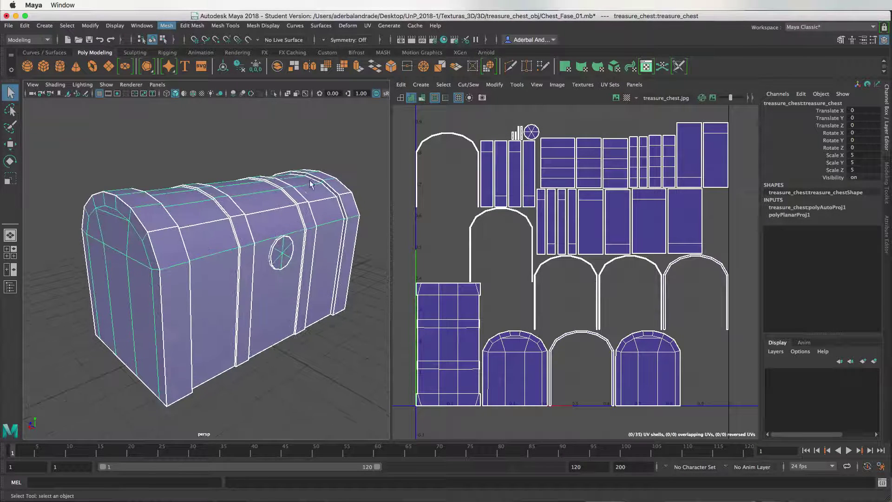
click(367, 26)
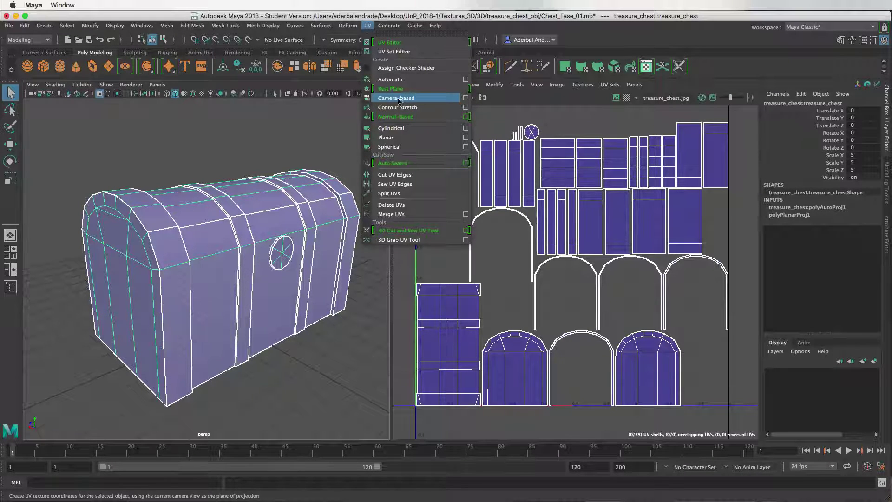
- Apply a camera-based UV projection to the chest, leaving 2 UV shells
click(398, 99)
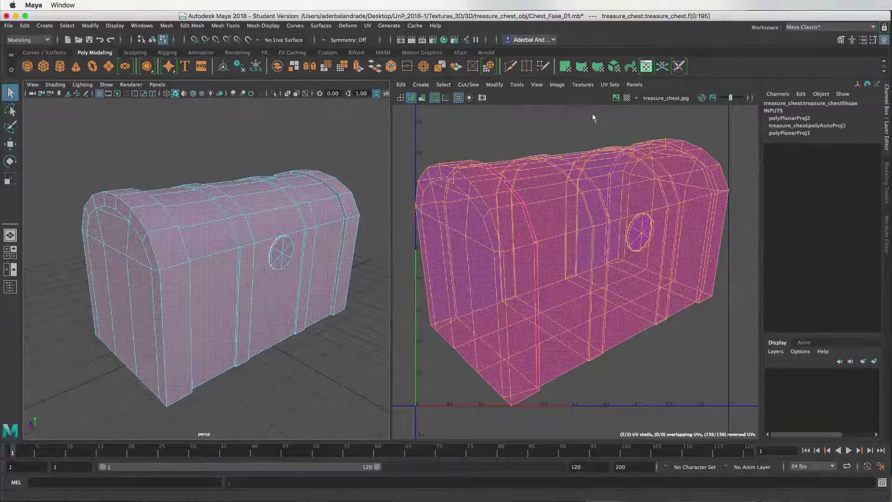
click(516, 84)
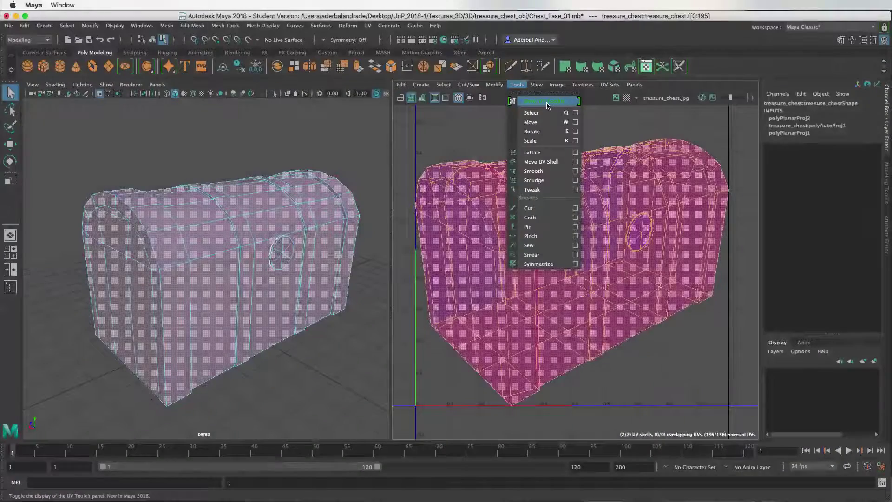
- Dock the UV Toolkit on the right and close the Attribute Editor
click(547, 101)
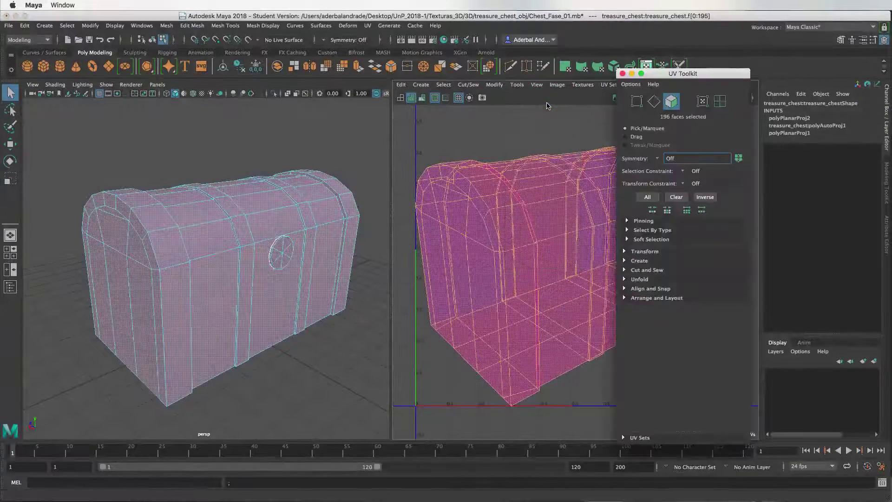
mouse_move(659, 73)
mouse_down()
mouse_move(580, 111)
mouse_move(556, 105)
mouse_up()
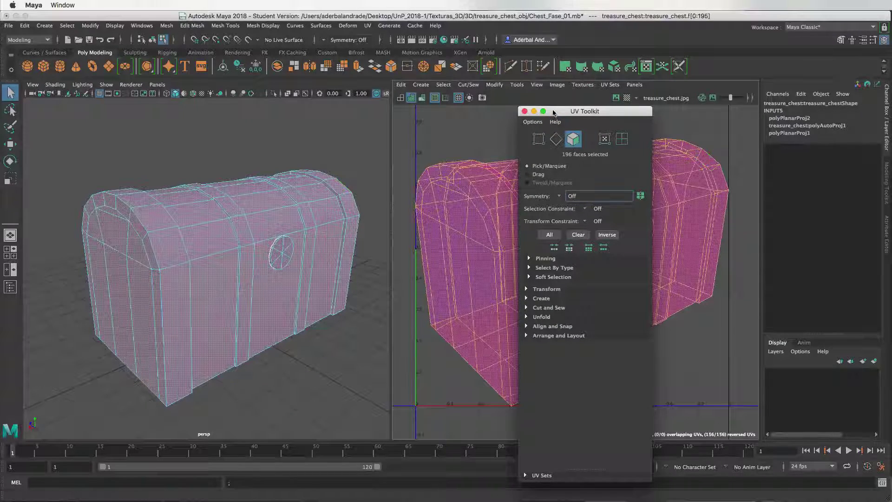
drag(553, 113, 870, 54)
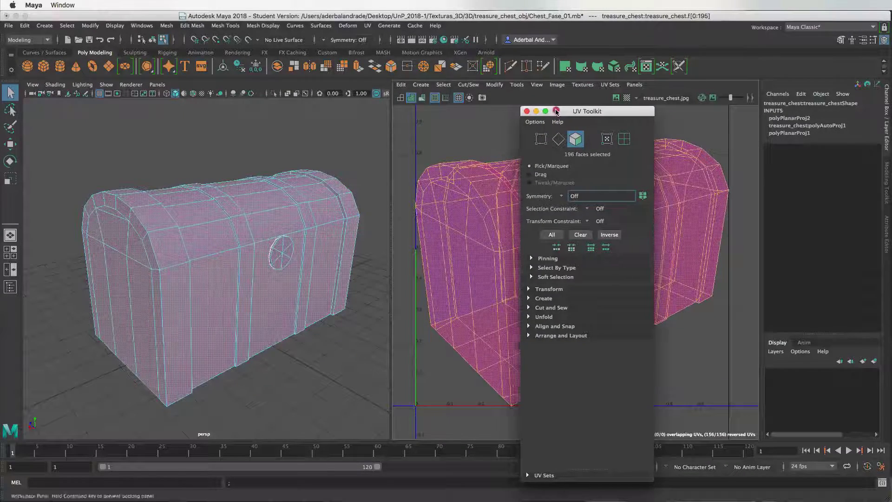
click(841, 40)
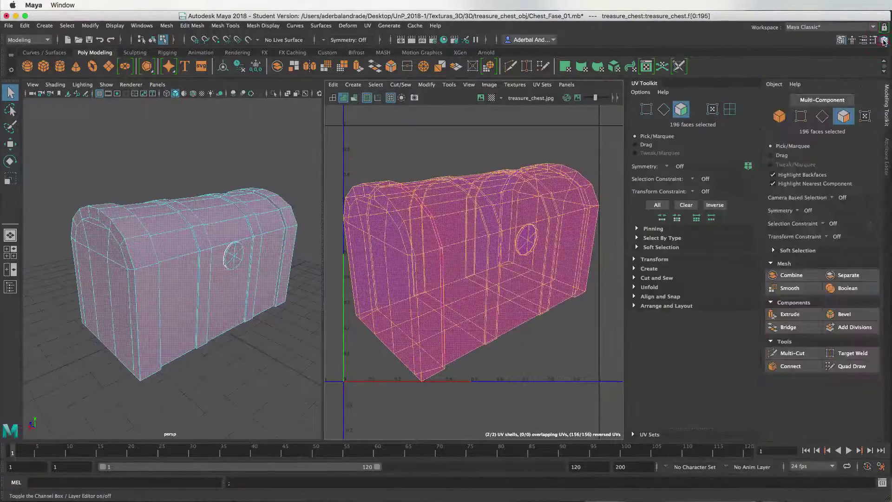
click(862, 41)
click(862, 41)
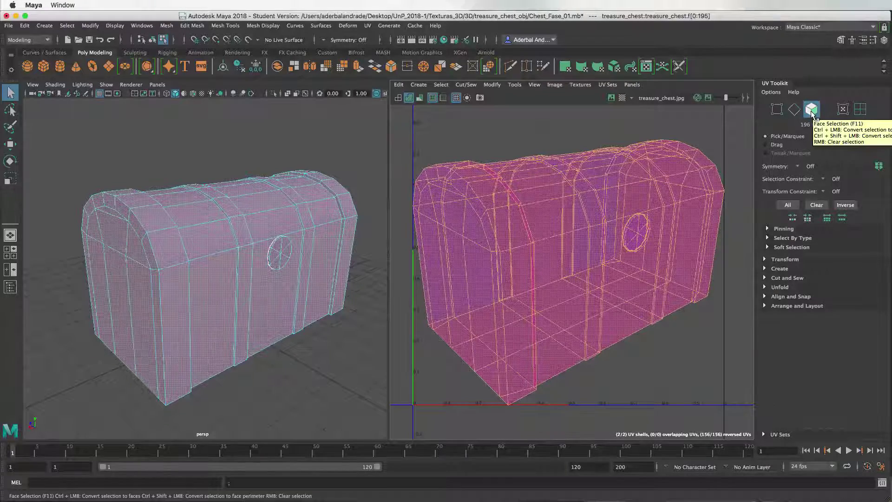
- Activate the 3D Cut and Sew UV Tool with Edge Selection mode
click(679, 68)
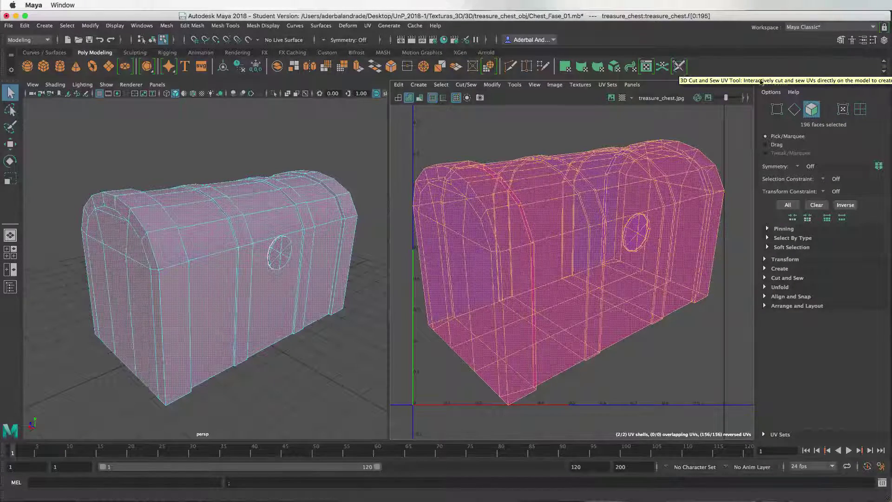
click(793, 111)
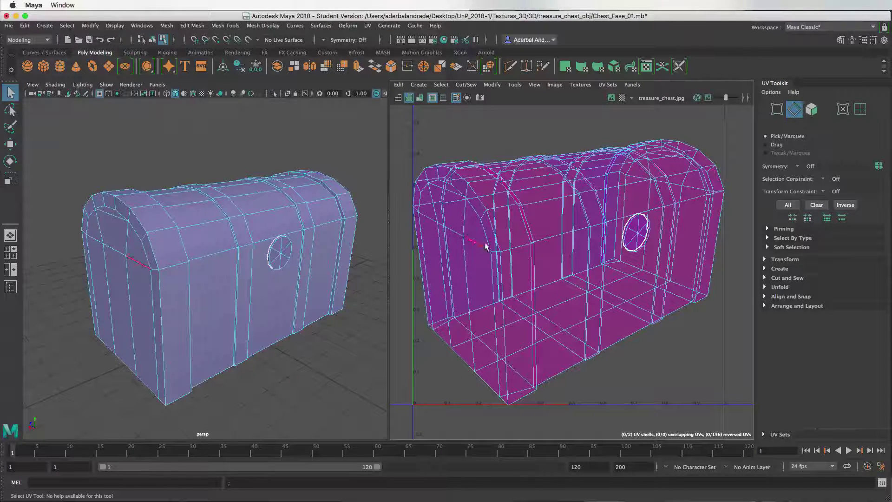
key(ctrl+shift+x)
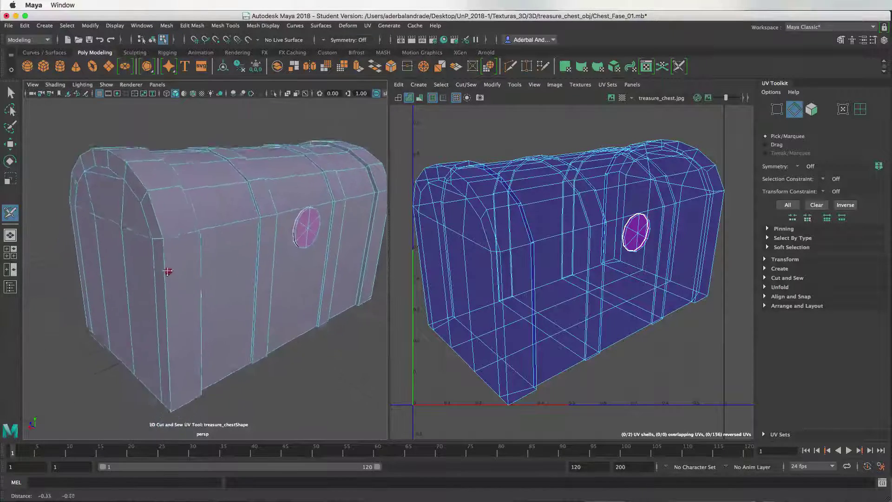
- Cut seams on a front vertical edge and lid edges, sewing mistaken cuts back
mouse_move(152, 302)
alt+mouse_down()
mouse_move(179, 246)
mouse_move(192, 270)
mouse_move(245, 274)
alt+mouse_up()
click(238, 320)
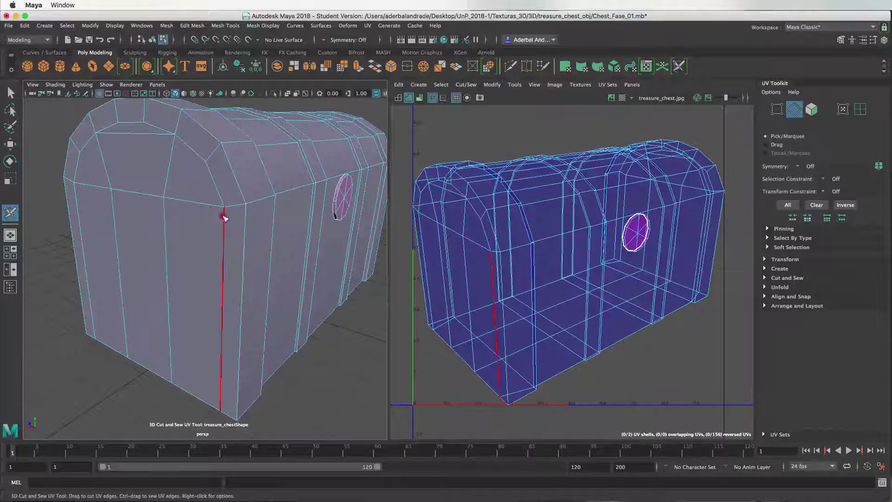
drag(224, 217, 221, 194)
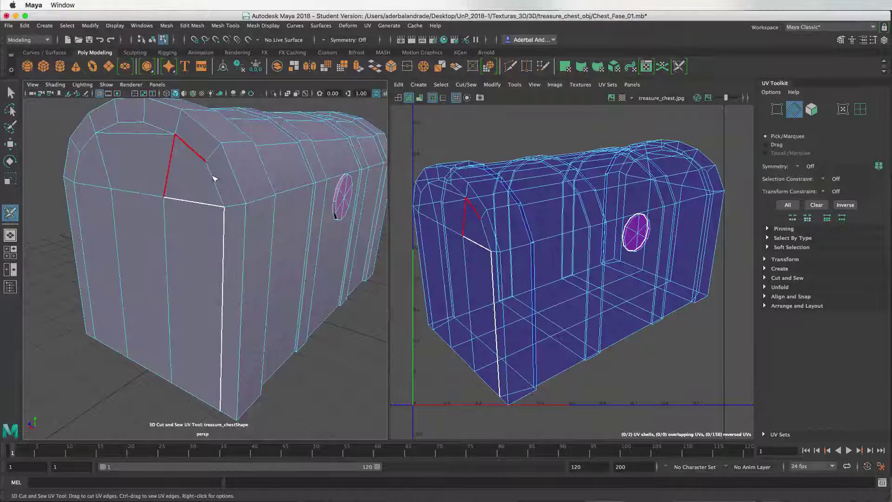
click(174, 137)
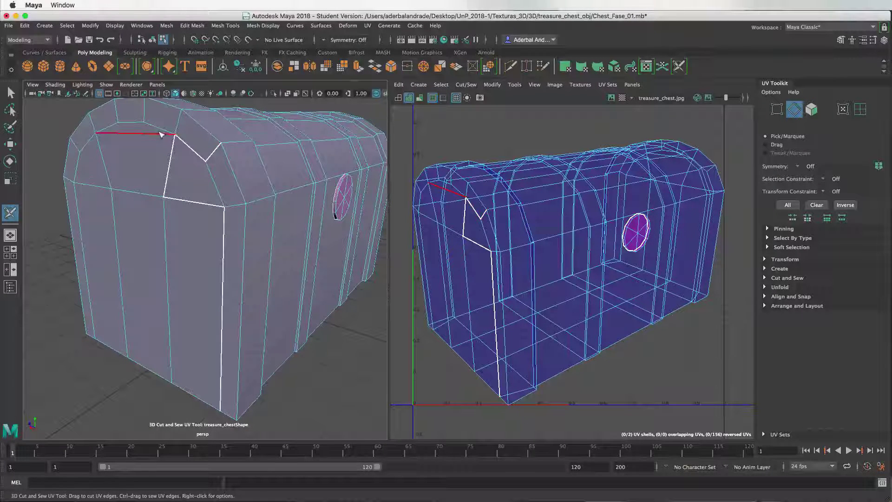
click(152, 128)
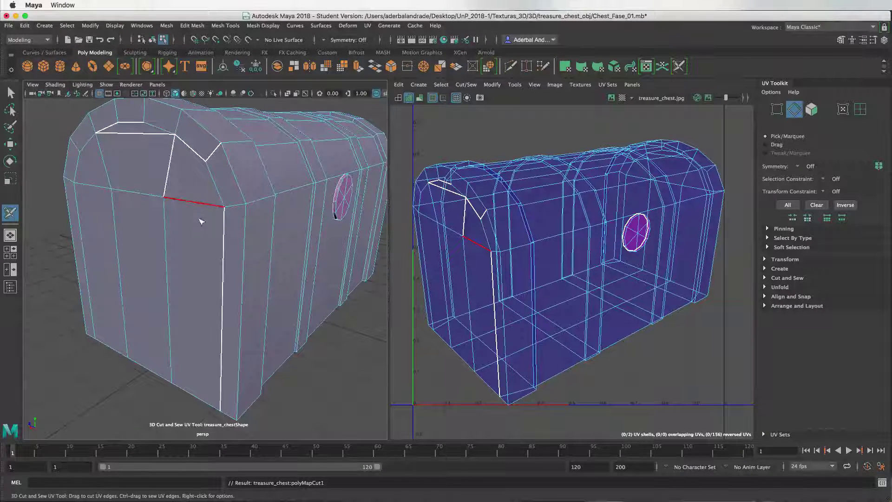
click(186, 201)
ctrl+drag(188, 202, 211, 157)
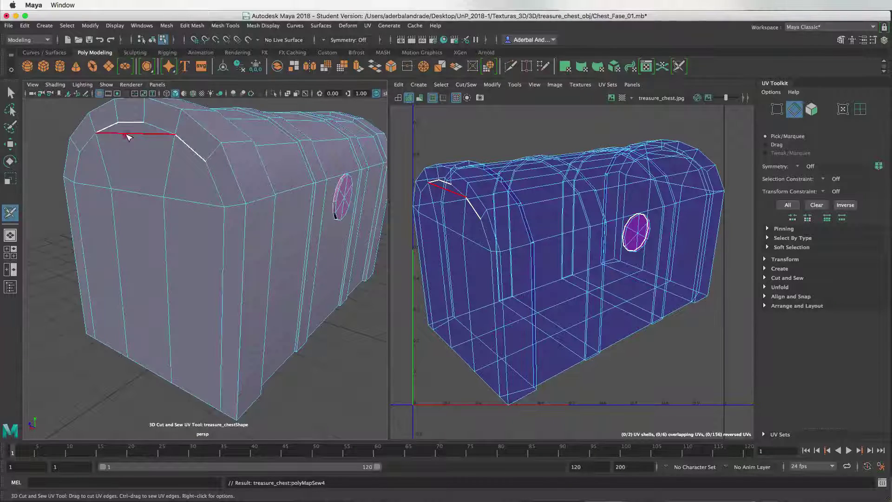
ctrl+drag(129, 136, 194, 201)
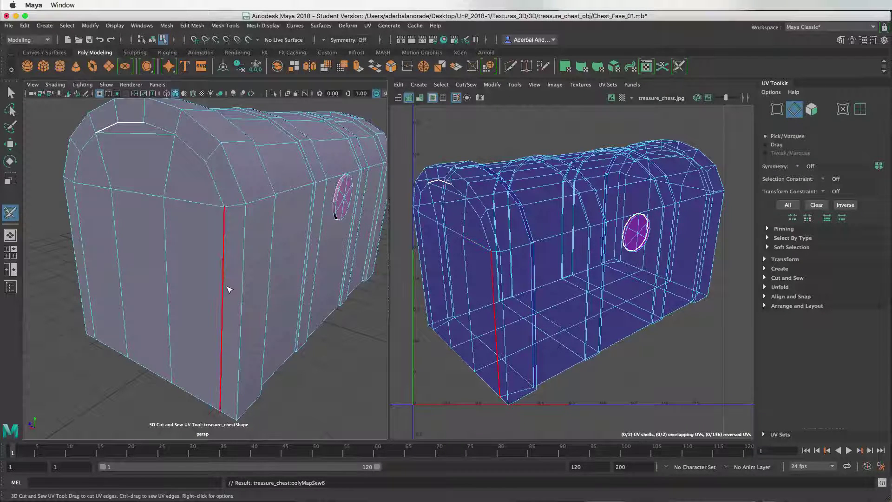
- Recut the front corner edge and the lid edges around the front arch
drag(226, 290, 227, 285)
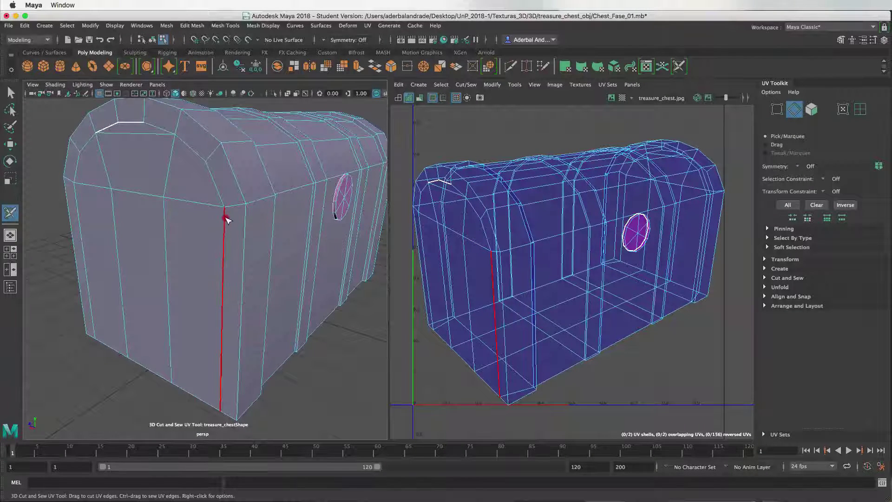
mouse_move(223, 201)
mouse_down()
mouse_move(201, 155)
mouse_move(173, 136)
mouse_up()
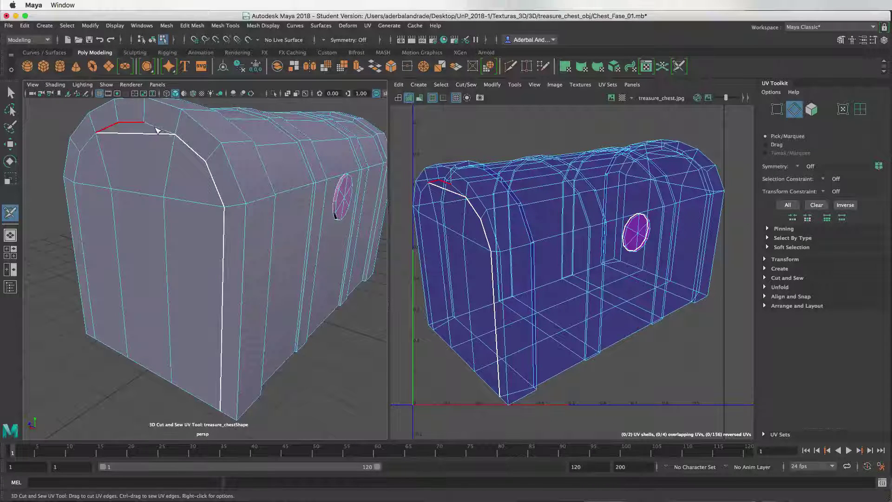
mouse_move(131, 123)
mouse_down()
mouse_move(175, 133)
mouse_move(149, 135)
mouse_up()
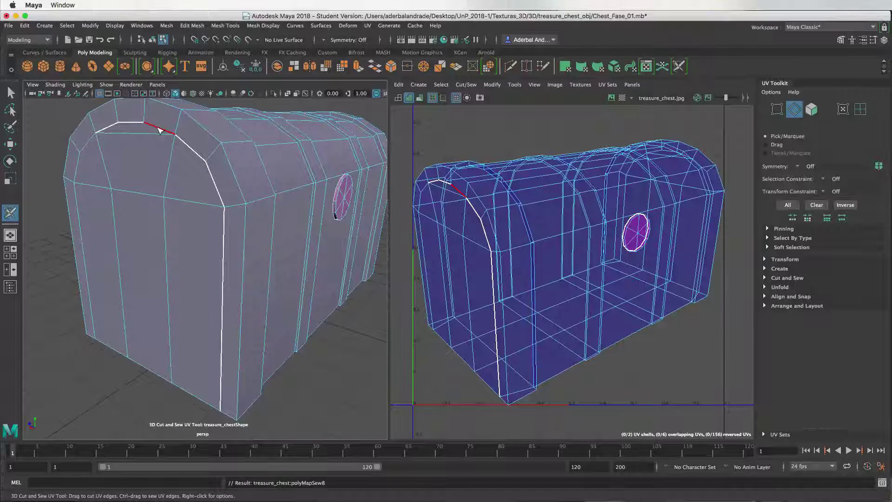
click(159, 131)
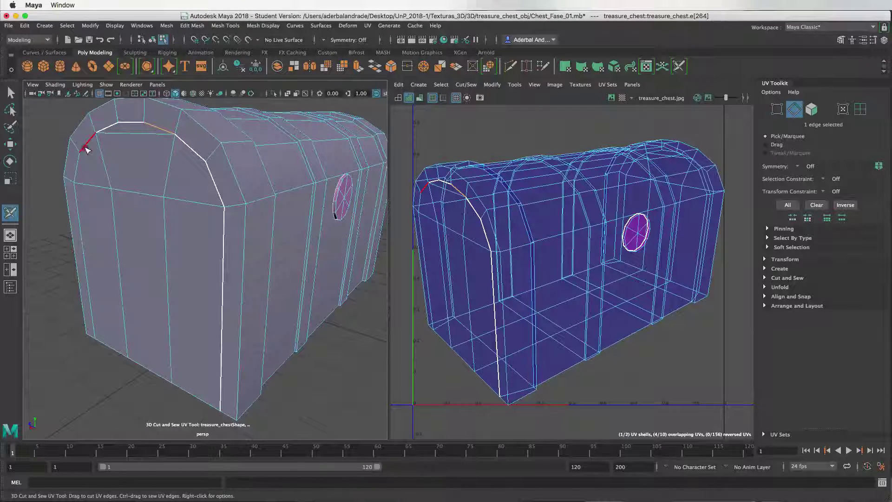
drag(86, 150, 93, 136)
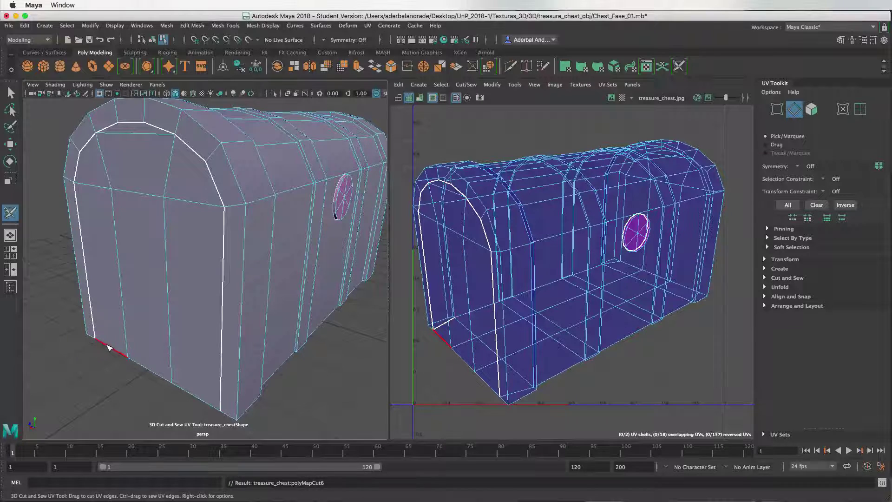
- Cut the front face's bottom edge and adjoining underside and corner edges
mouse_move(109, 347)
mouse_down()
mouse_move(226, 416)
mouse_move(218, 411)
mouse_up()
alt+drag(139, 272, 218, 329)
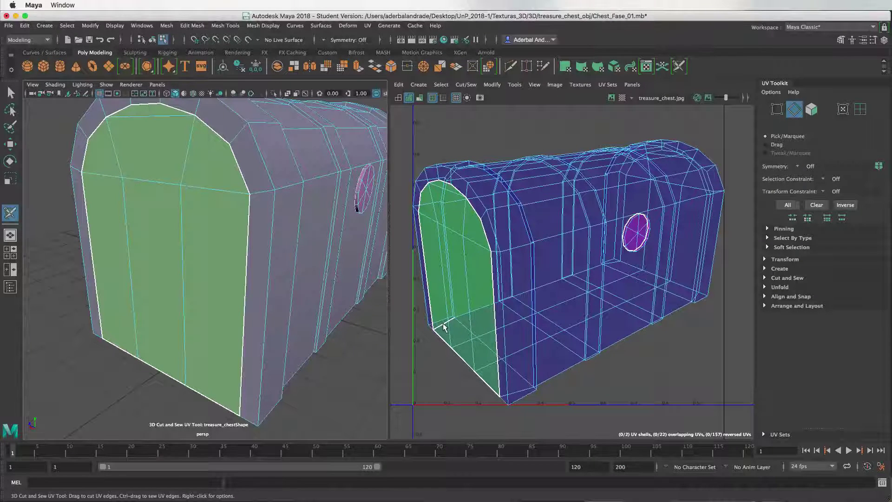
mouse_move(145, 357)
alt+mouse_down()
mouse_move(195, 178)
mouse_move(142, 262)
alt+mouse_up()
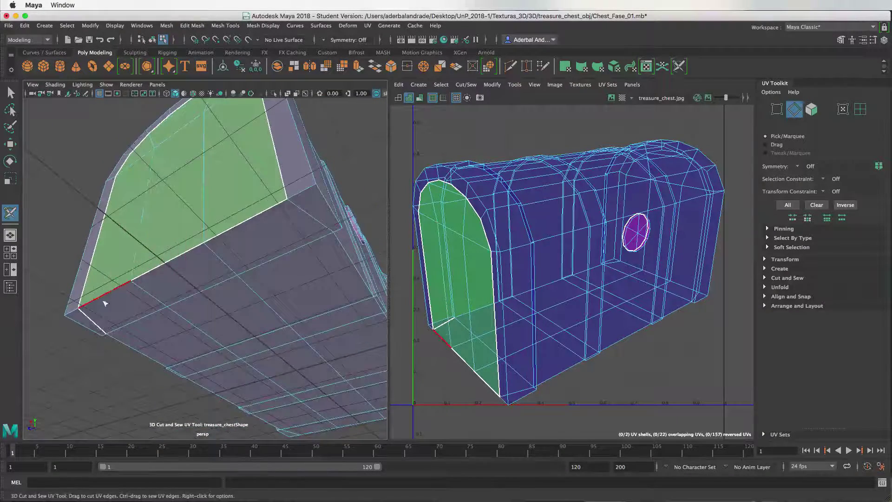
click(90, 321)
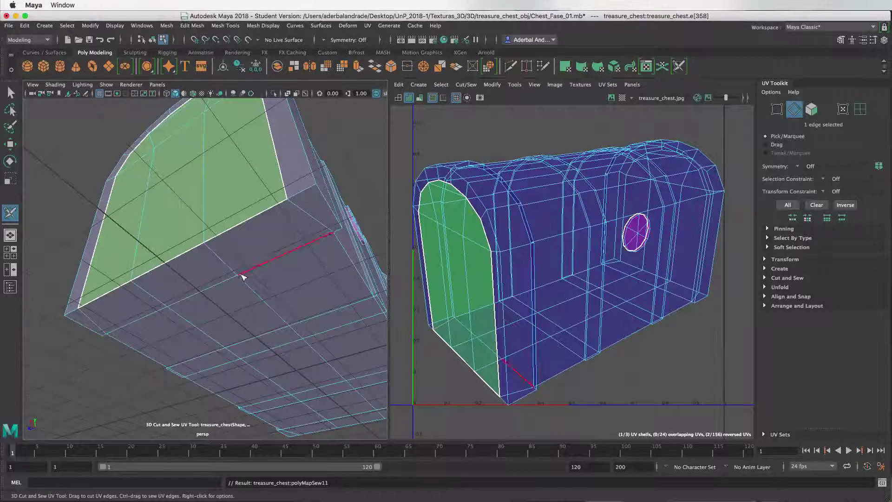
mouse_move(239, 259)
alt+mouse_down()
mouse_move(223, 213)
mouse_move(223, 283)
mouse_move(207, 265)
mouse_move(193, 317)
alt+mouse_up()
click(193, 315)
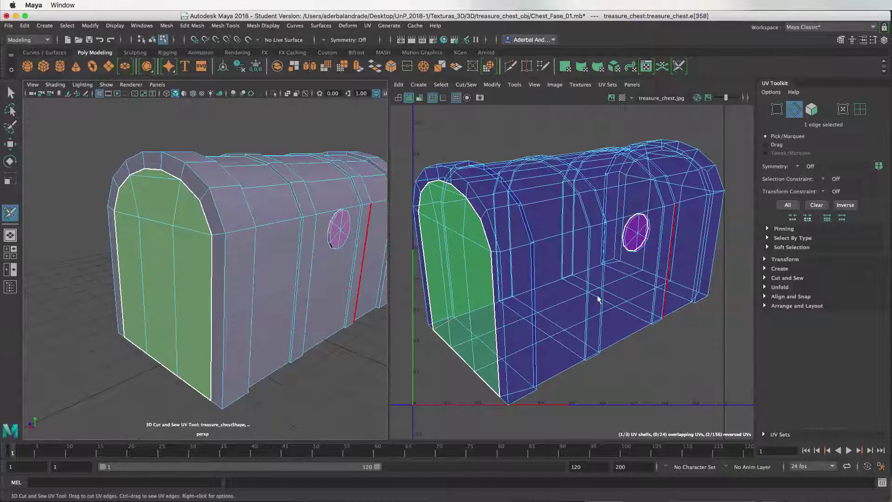
- Cut a seam up the back corner edge, freeing the back face for 4 shells
scroll(599, 299, down, 3)
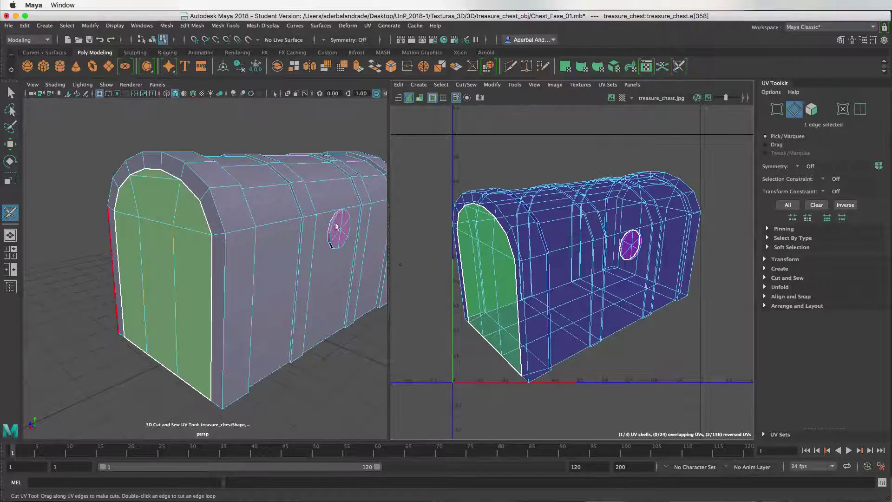
scroll(258, 344, down, 3)
alt+drag(258, 344, 200, 311)
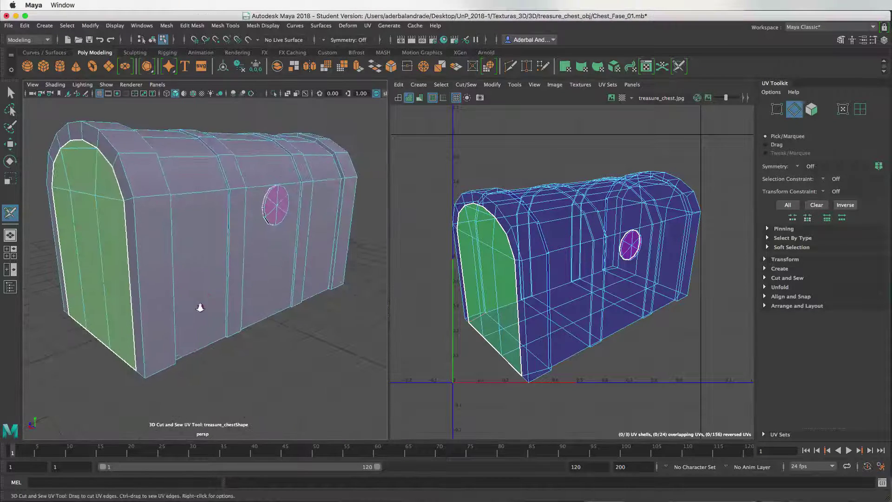
scroll(186, 281, down, 2)
alt+drag(186, 280, 193, 280)
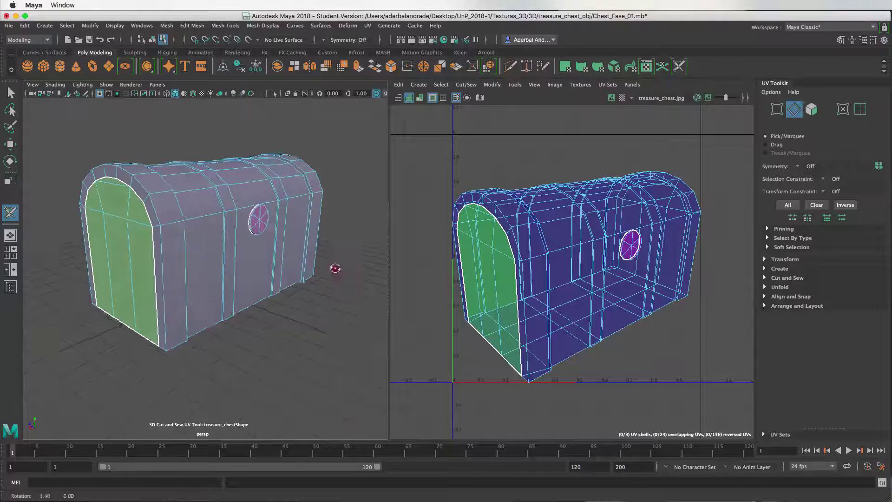
scroll(335, 265, up, 3)
mouse_move(204, 269)
alt+mouse_down()
mouse_move(110, 238)
mouse_move(120, 242)
alt+mouse_up()
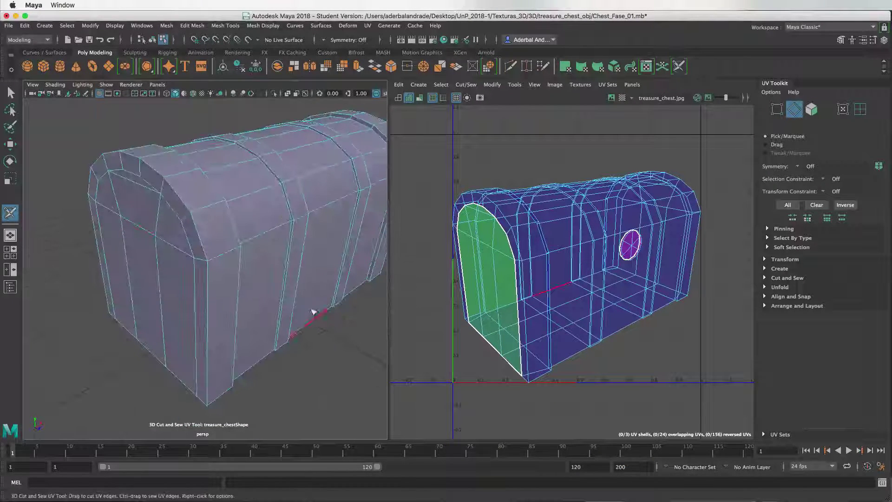
mouse_move(196, 395)
mouse_down()
mouse_move(135, 174)
mouse_move(153, 357)
mouse_up()
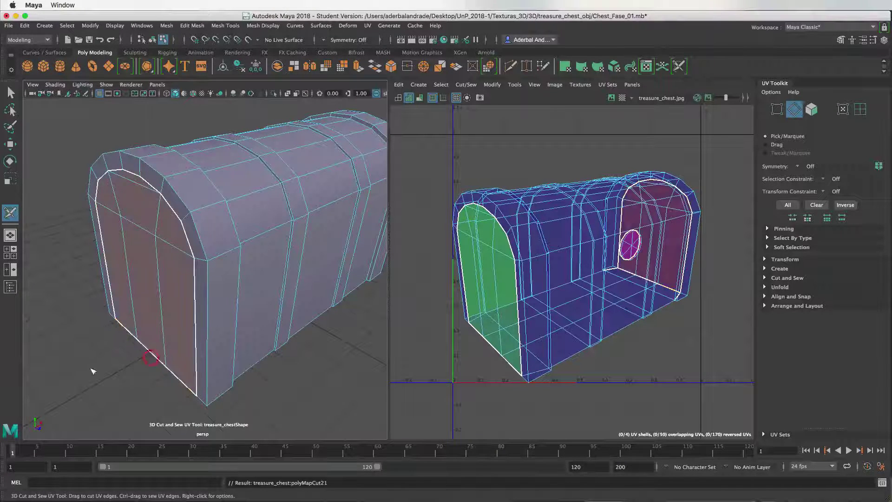
mouse_move(95, 367)
alt+mouse_down()
mouse_move(129, 352)
mouse_move(52, 352)
mouse_move(88, 346)
mouse_move(79, 352)
mouse_move(179, 285)
mouse_move(130, 293)
mouse_move(293, 263)
mouse_move(360, 264)
mouse_move(355, 283)
mouse_move(172, 282)
mouse_move(189, 222)
mouse_move(232, 210)
alt+mouse_up()
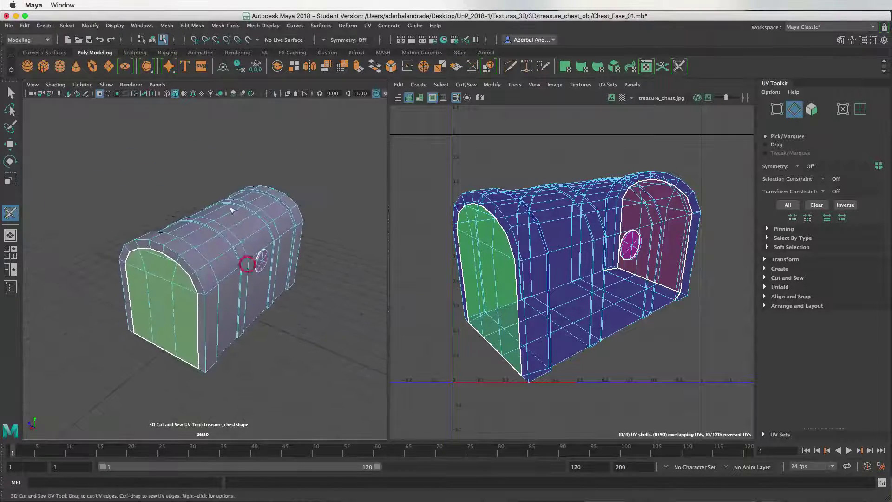
mouse_move(232, 210)
alt+right_down()
mouse_move(246, 266)
mouse_move(205, 239)
mouse_move(213, 248)
alt+right_up()
drag(213, 248, 235, 302)
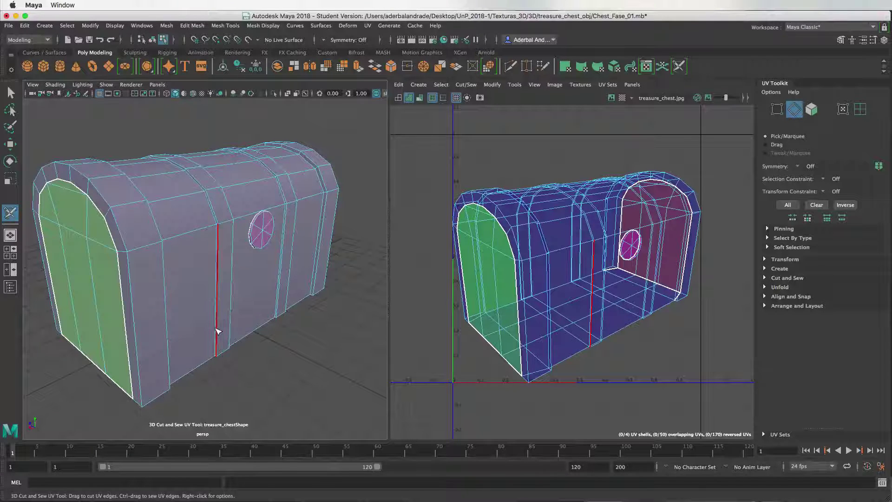
- Cut seams along the middle strap to separate it into its own shell
scroll(217, 331, up, 3)
scroll(218, 316, up, 3)
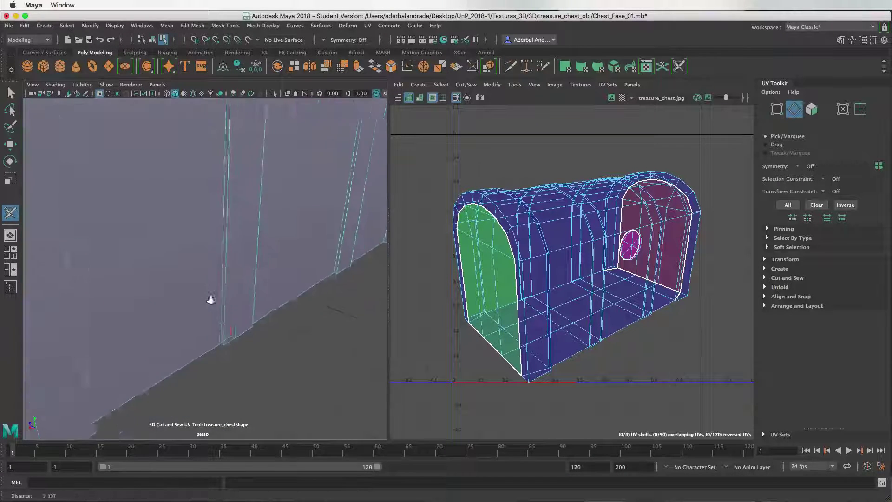
scroll(193, 273, down, 2)
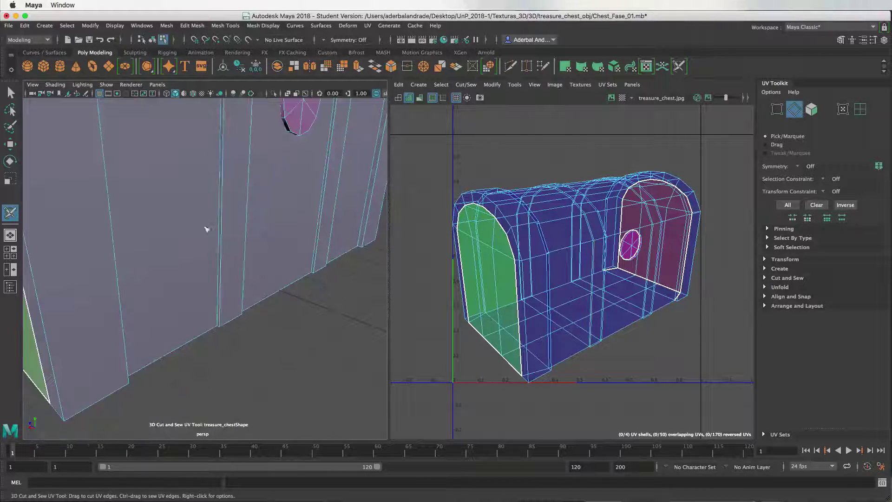
scroll(222, 309, up, 2)
scroll(222, 309, down, 4)
scroll(239, 243, up, 4)
drag(316, 139, 328, 288)
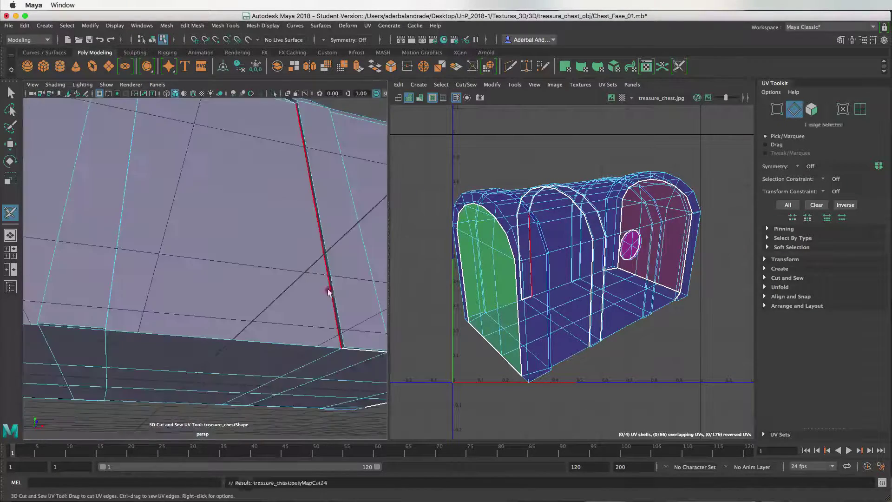
scroll(100, 324, up, 2)
scroll(101, 323, down, 3)
drag(215, 251, 215, 139)
alt+drag(208, 278, 242, 270)
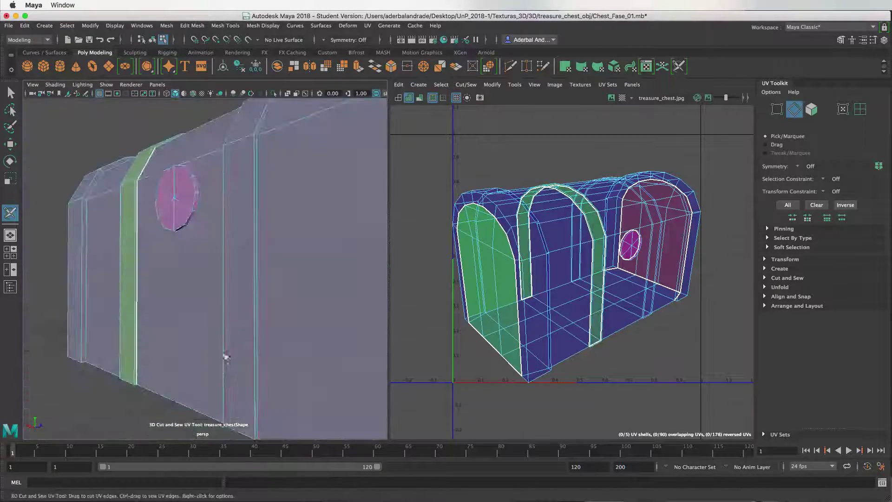
scroll(243, 264, up, 3)
click(244, 264)
- Cut the right vertical edge to split off the back strap, undoing an accidental sew
scroll(215, 303, down, 3)
mouse_move(215, 302)
alt+mouse_down()
mouse_move(289, 355)
mouse_move(249, 275)
alt+mouse_up()
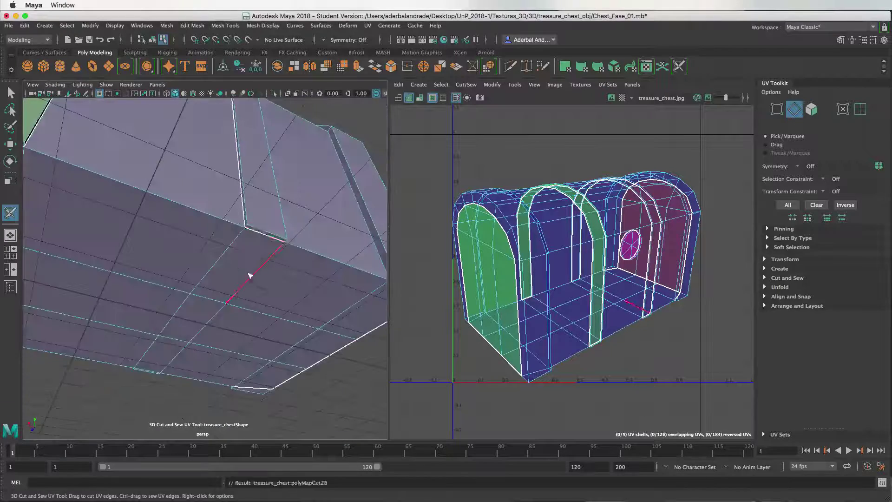
scroll(215, 350, up, 3)
ctrl+click(215, 350)
mouse_move(214, 364)
alt+mouse_down()
mouse_move(205, 283)
mouse_move(147, 143)
alt+mouse_up()
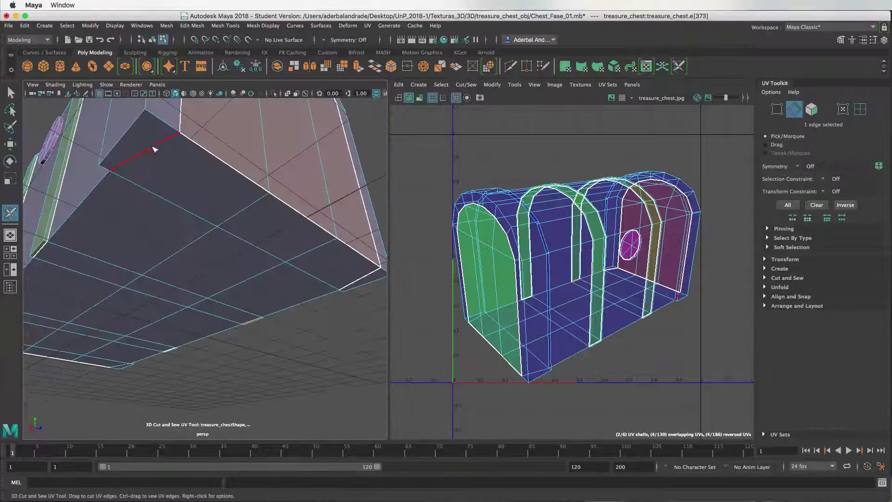
key(ctrl+z)
key(ctrl+z)
key(ctrl+z)
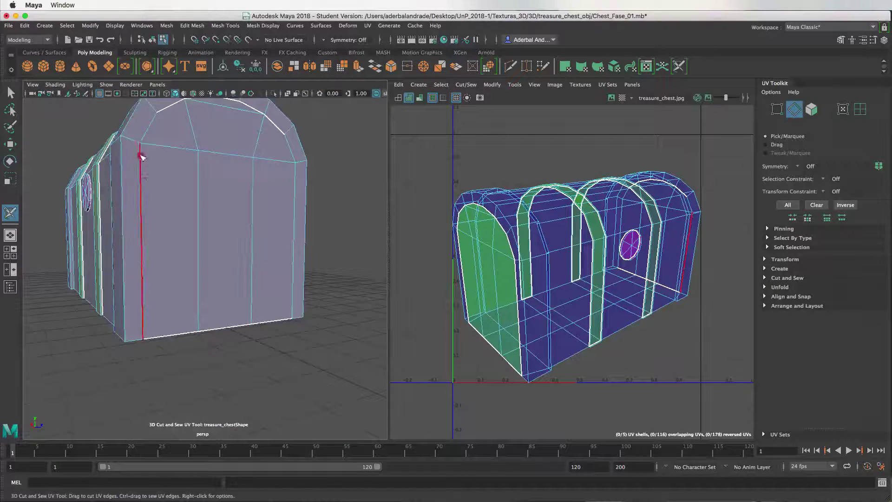
drag(299, 181, 295, 260)
- Cut a seam along the chest's top-left edges, reaching 9 UV shells
scroll(193, 353, down, 3)
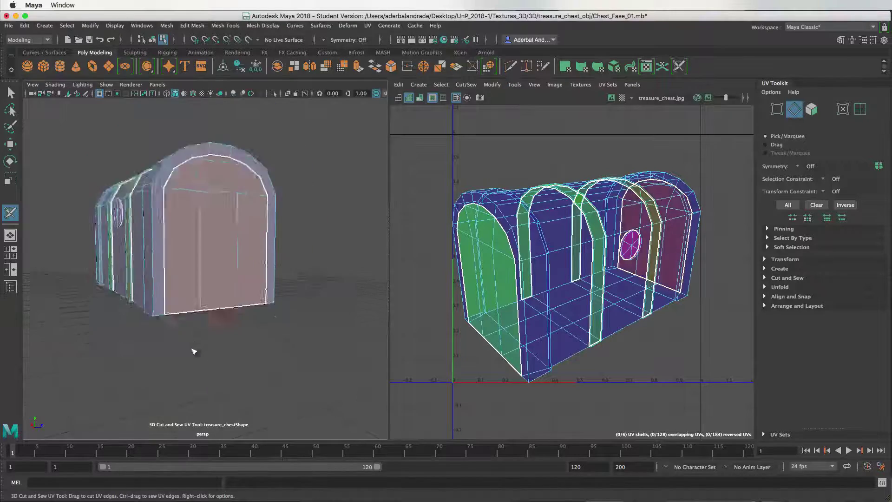
mouse_move(193, 353)
alt+mouse_down()
mouse_move(242, 308)
mouse_move(179, 339)
alt+mouse_up()
scroll(183, 303, down, 3)
alt+drag(183, 303, 163, 235)
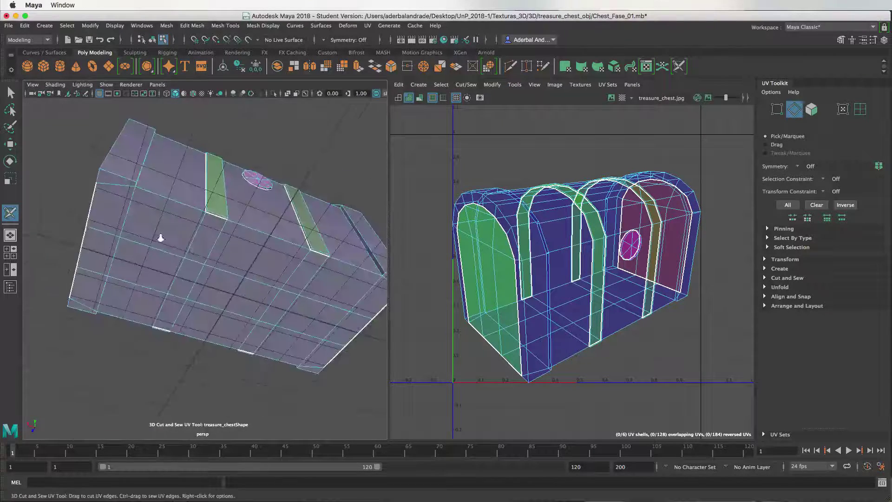
scroll(135, 171, up, 3)
drag(134, 171, 62, 154)
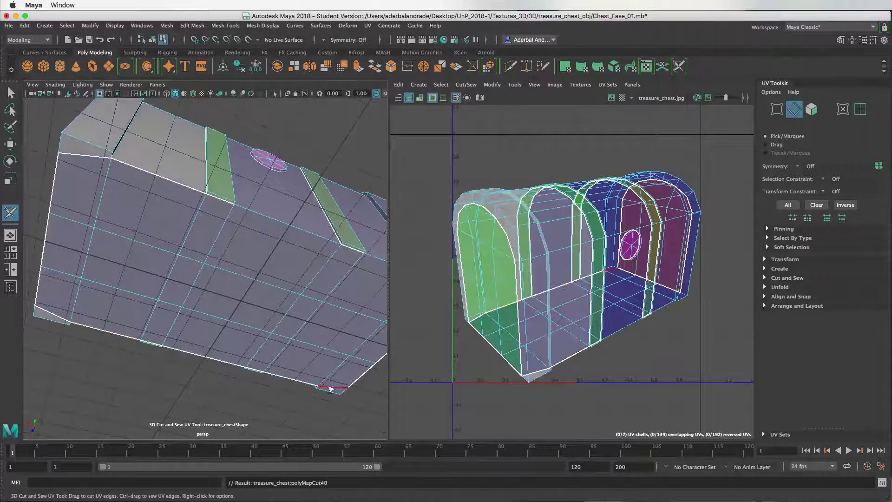
mouse_move(158, 260)
alt+mouse_down()
mouse_move(195, 298)
mouse_move(348, 314)
mouse_move(200, 314)
mouse_move(159, 302)
mouse_move(307, 357)
mouse_move(148, 261)
alt+mouse_up()
- Cut an edge loop, a vertical side seam and edges beside the purple band
double_click(140, 209)
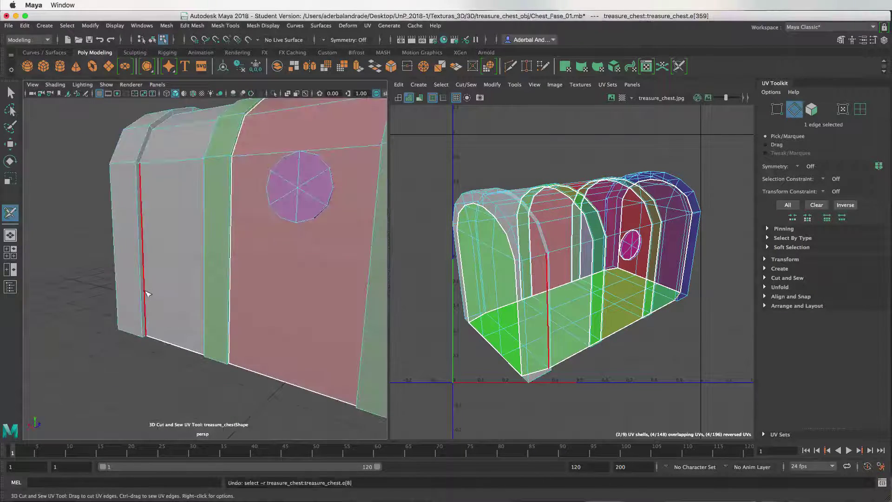
mouse_move(139, 209)
alt+mouse_down()
mouse_move(244, 302)
mouse_move(209, 302)
mouse_move(184, 323)
alt+mouse_up()
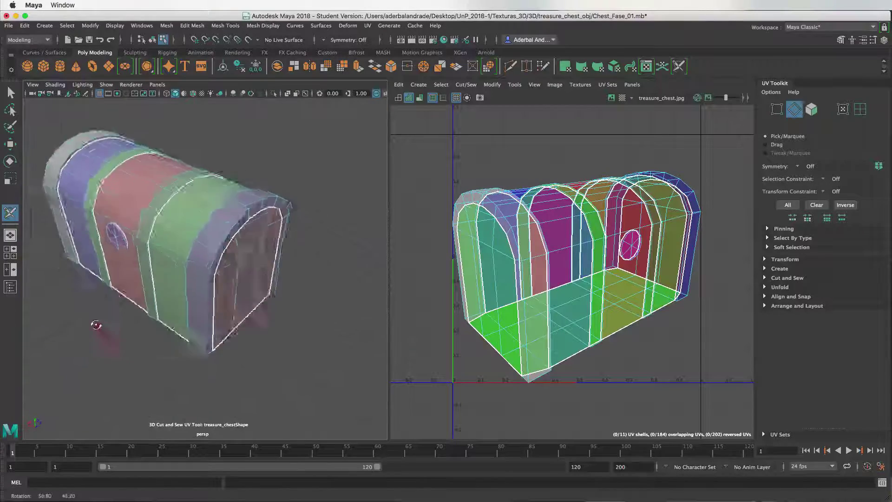
mouse_move(91, 322)
alt+mouse_down()
mouse_move(100, 294)
mouse_move(88, 281)
mouse_move(227, 248)
mouse_move(199, 302)
mouse_move(249, 312)
mouse_move(185, 305)
mouse_move(290, 309)
mouse_move(233, 318)
mouse_move(256, 343)
mouse_move(235, 313)
alt+mouse_up()
scroll(191, 358, up, 3)
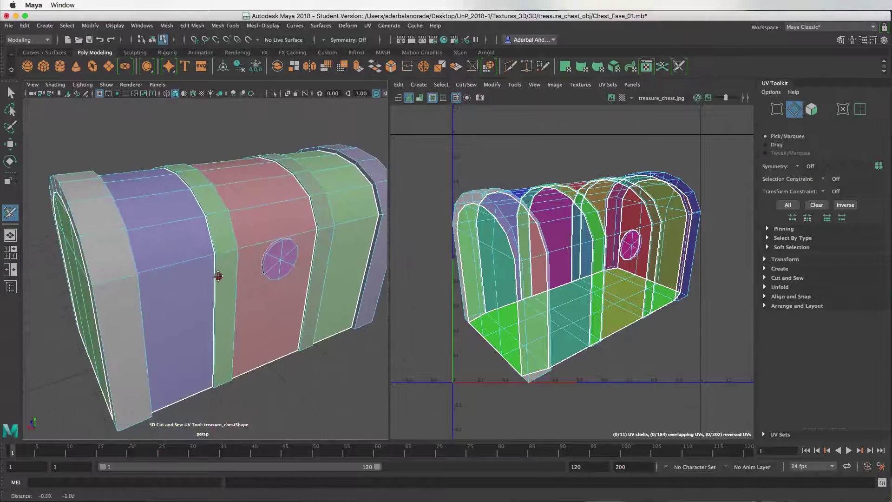
click(116, 281)
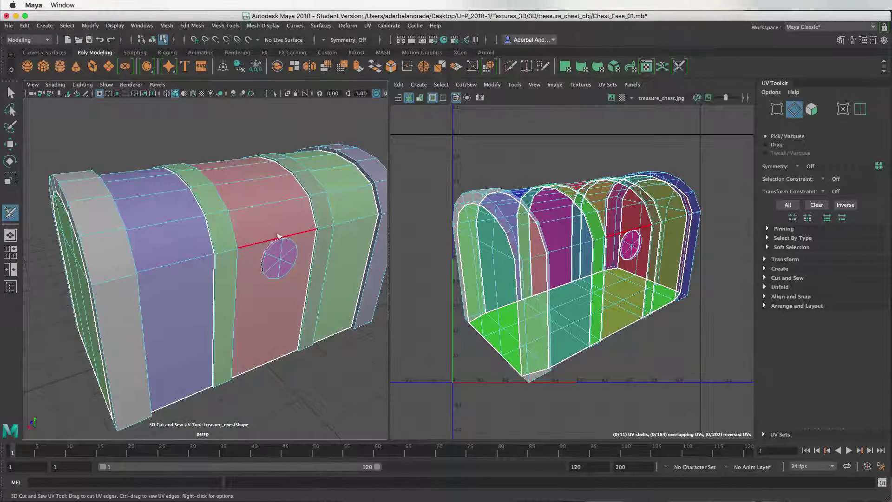
alt+drag(120, 292, 149, 295)
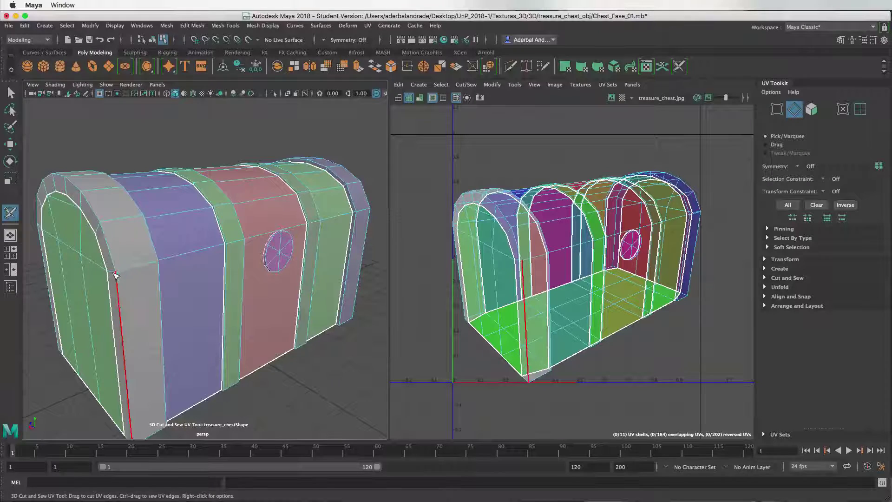
click(120, 271)
click(184, 252)
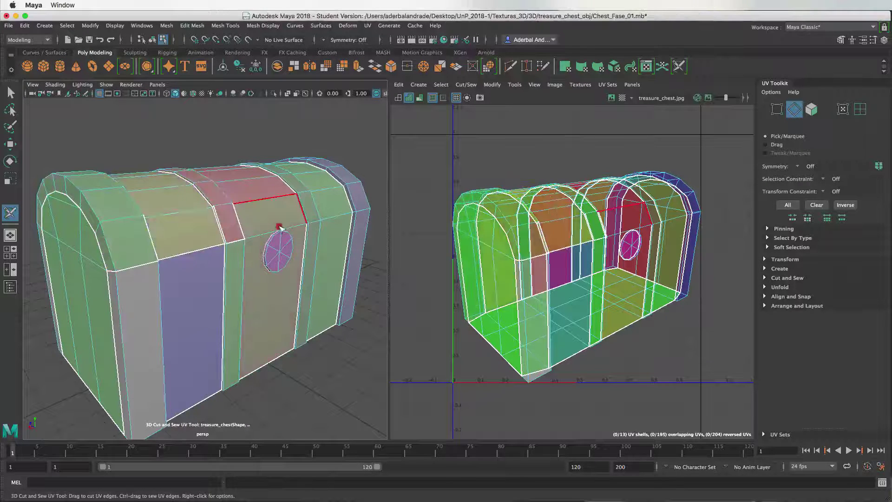
alt+right_drag(183, 251, 234, 281)
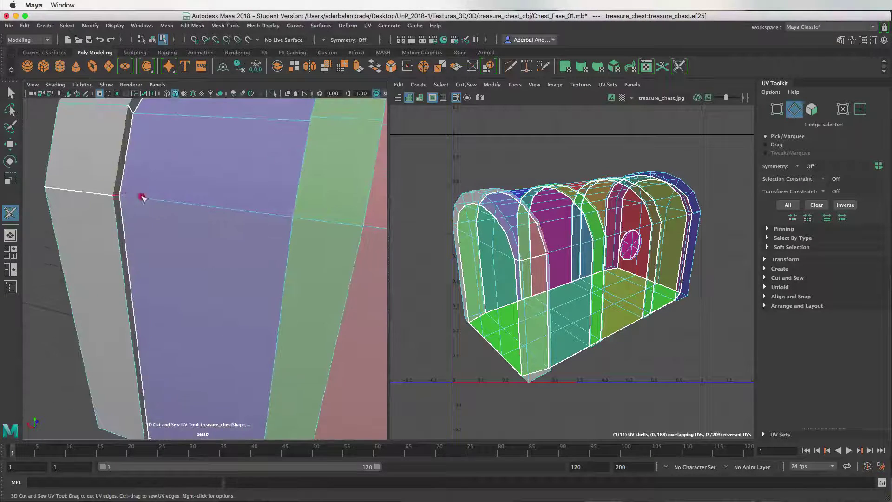
- Cut edges across the purple band, the front and the right end, reaching 18 shells
click(144, 197)
mouse_move(144, 197)
alt+mouse_down()
mouse_move(261, 253)
mouse_move(245, 302)
mouse_move(249, 295)
mouse_move(161, 292)
alt+mouse_up()
click(261, 252)
alt+right_drag(162, 293, 119, 334)
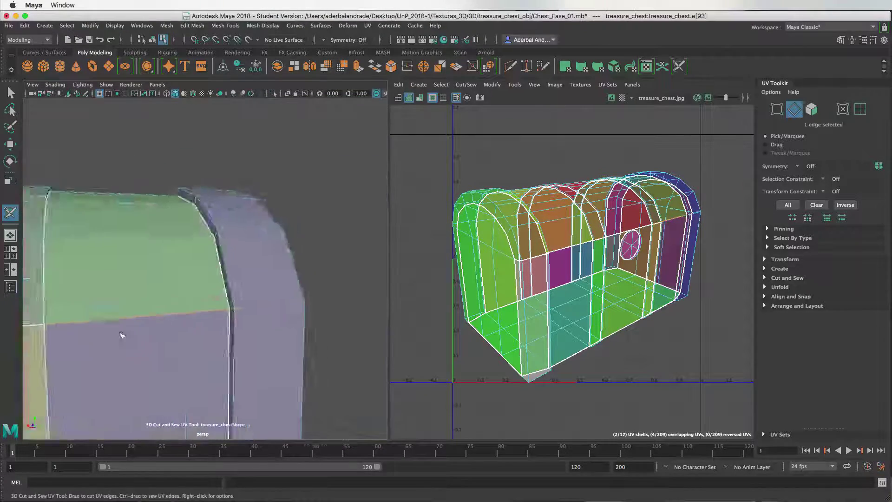
click(204, 274)
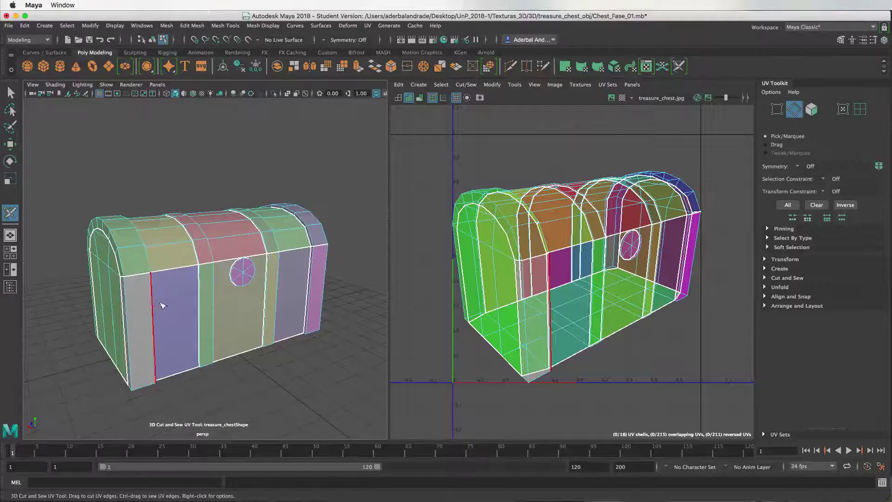
mouse_move(161, 306)
alt+mouse_down()
mouse_move(245, 244)
mouse_move(285, 249)
mouse_move(242, 256)
mouse_move(240, 247)
mouse_move(185, 279)
alt+mouse_up()
alt+middle_drag(185, 279, 169, 287)
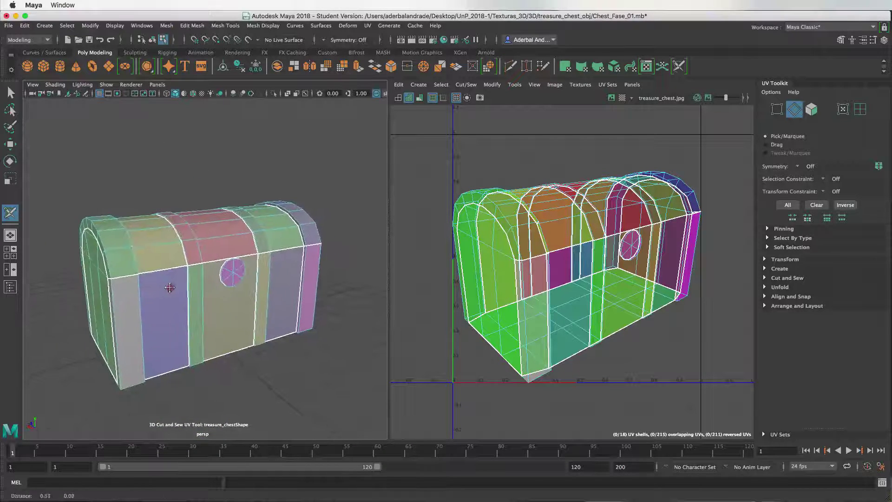
alt+drag(169, 287, 175, 284)
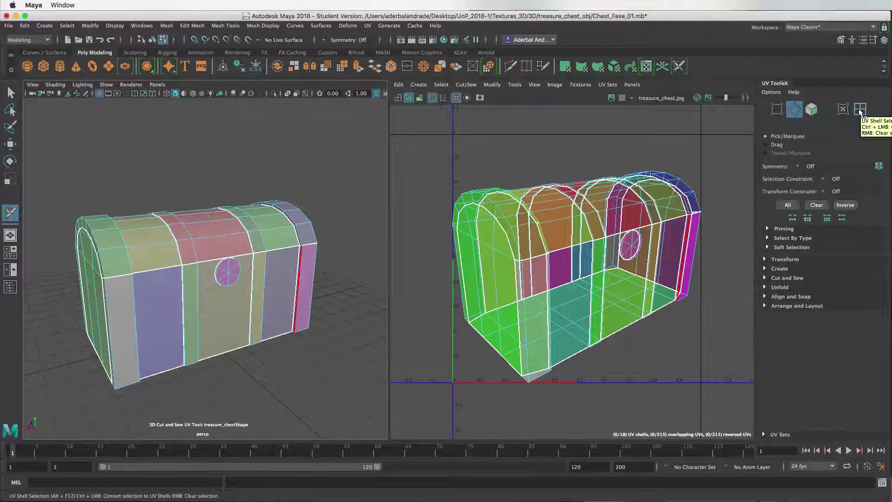
- Switch to UV Shell selection and marquee-select all 18 of the chest's shells
click(859, 110)
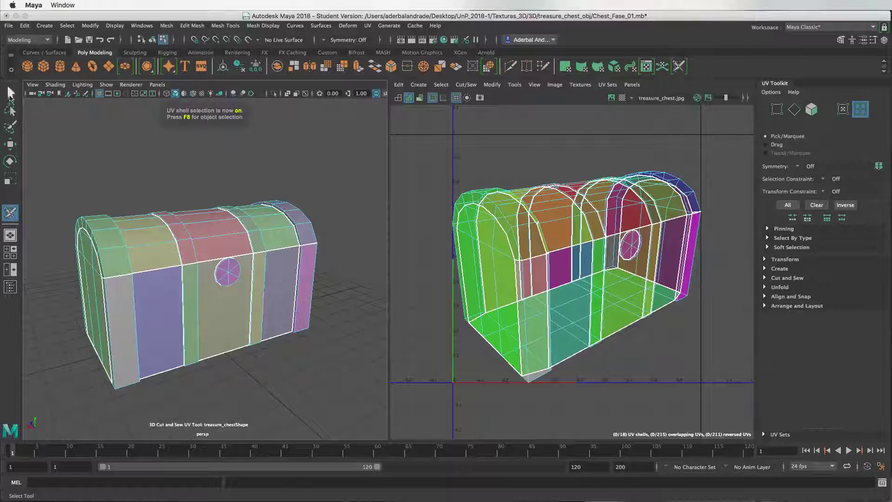
click(10, 92)
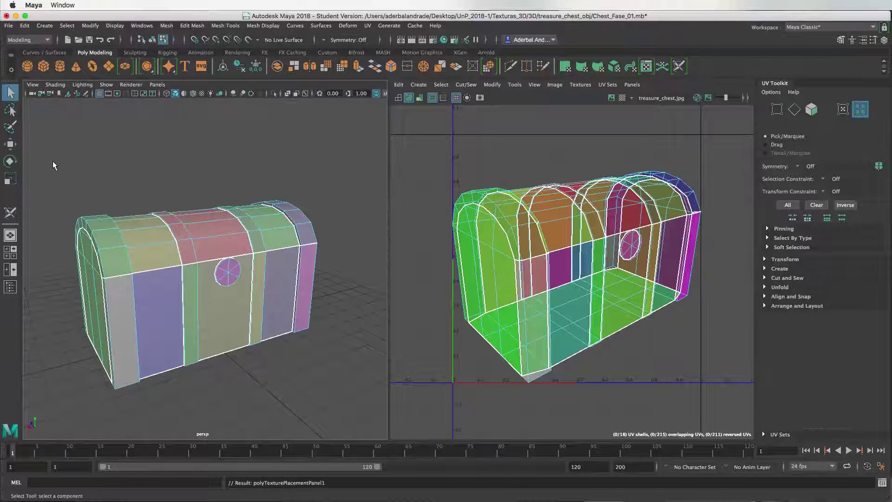
drag(54, 162, 339, 399)
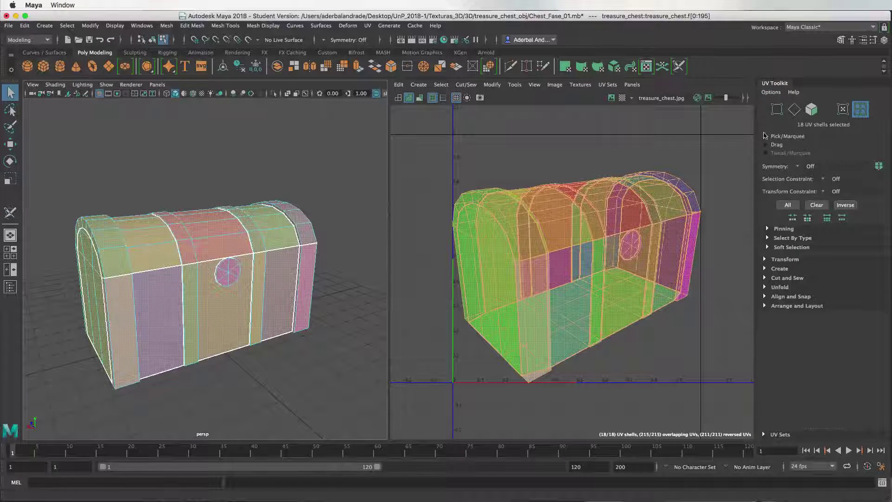
- Unfold all 18 chest UV shells into flat strips and panels, then zoom the UV Editor out
click(764, 287)
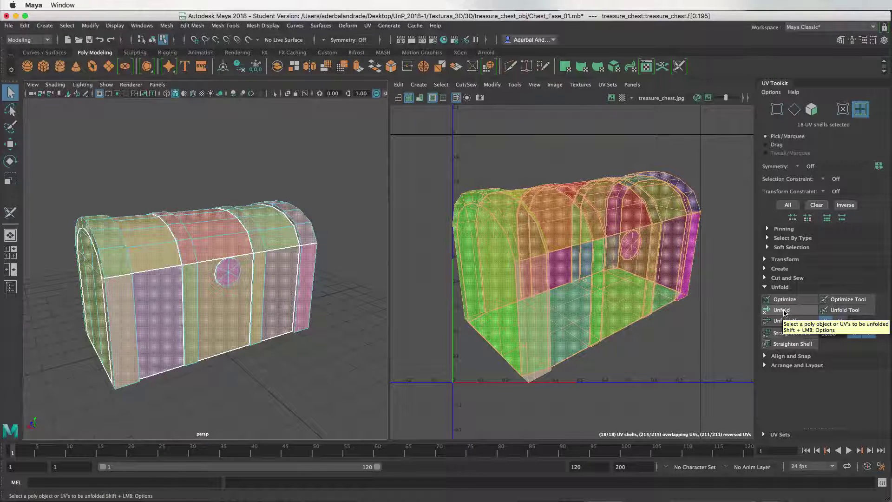
click(784, 311)
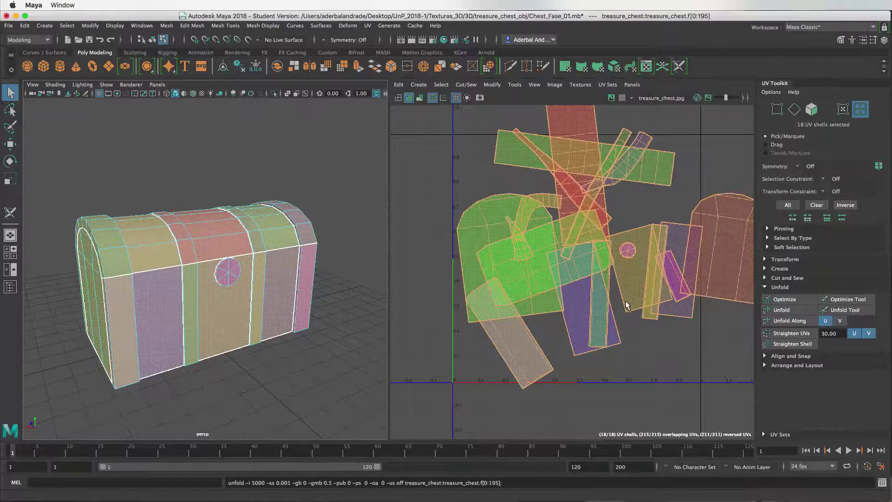
scroll(626, 301, down, 2)
scroll(612, 281, down, 2)
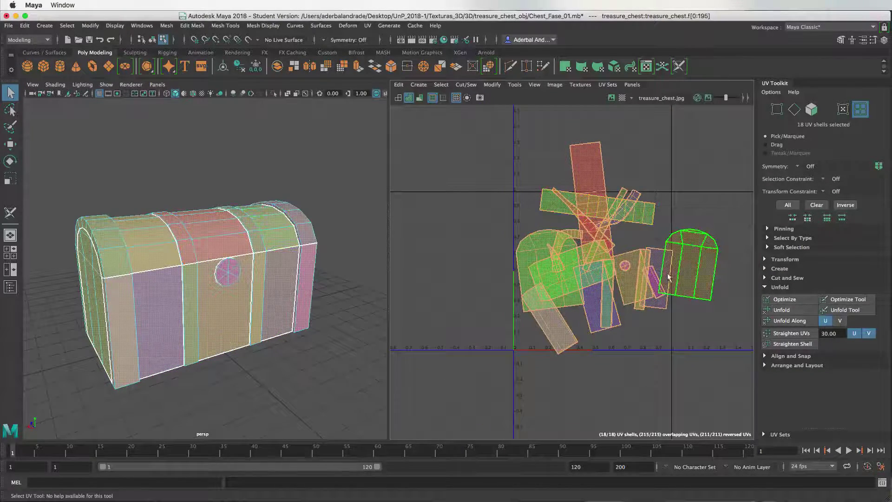
- Select all the unfolded shells and Orient Shells square to the U and V axes
drag(474, 130, 734, 365)
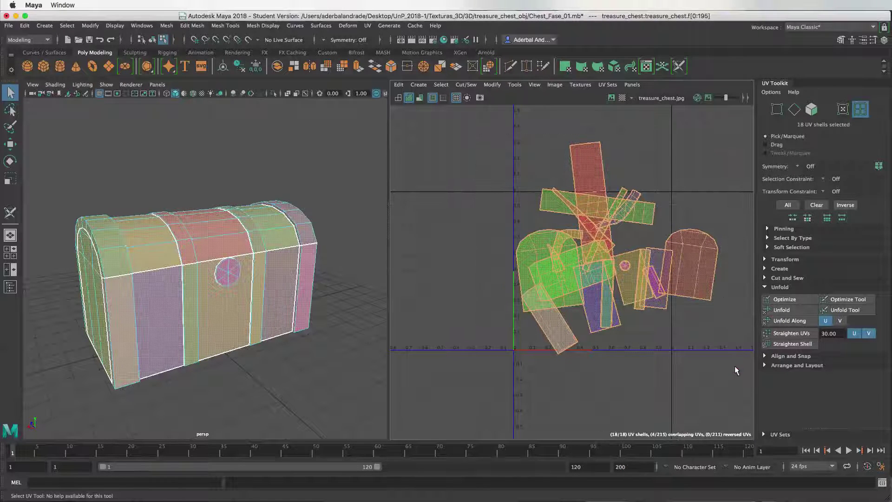
click(764, 365)
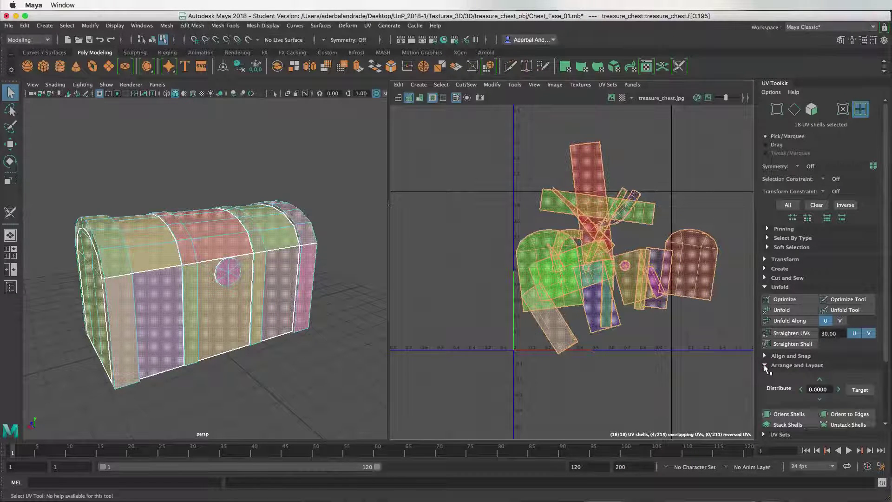
drag(886, 317, 883, 381)
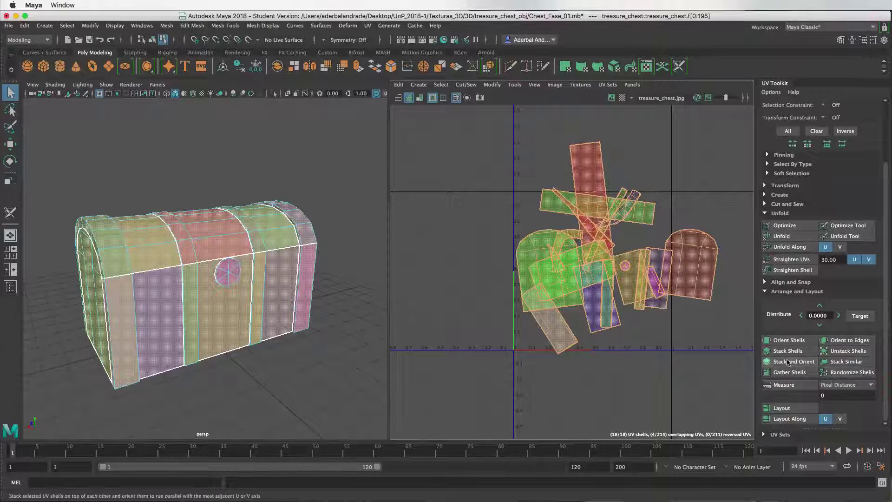
click(777, 343)
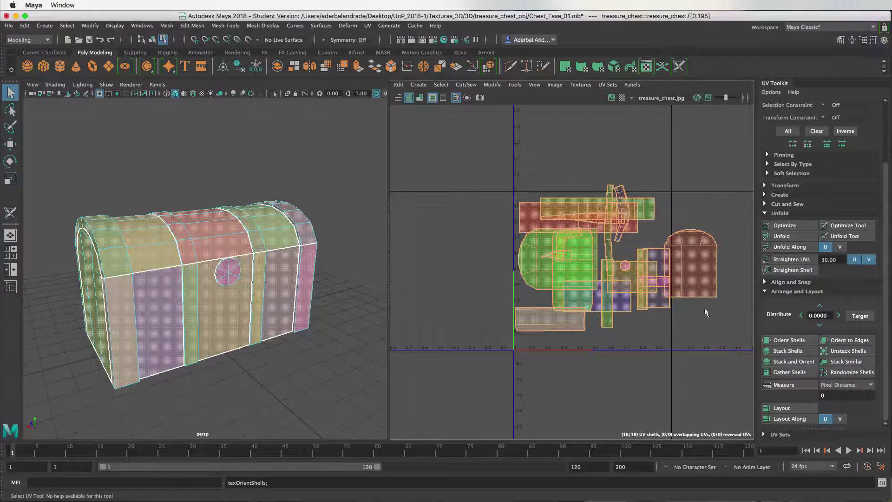
- Layout the 18 shells side by side inside the 0–1 UV square and inspect the result
click(782, 409)
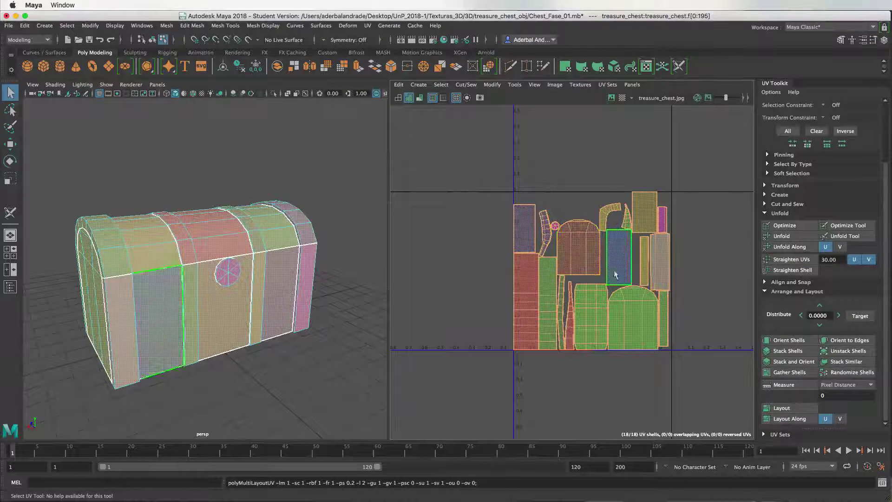
scroll(552, 215, up, 5)
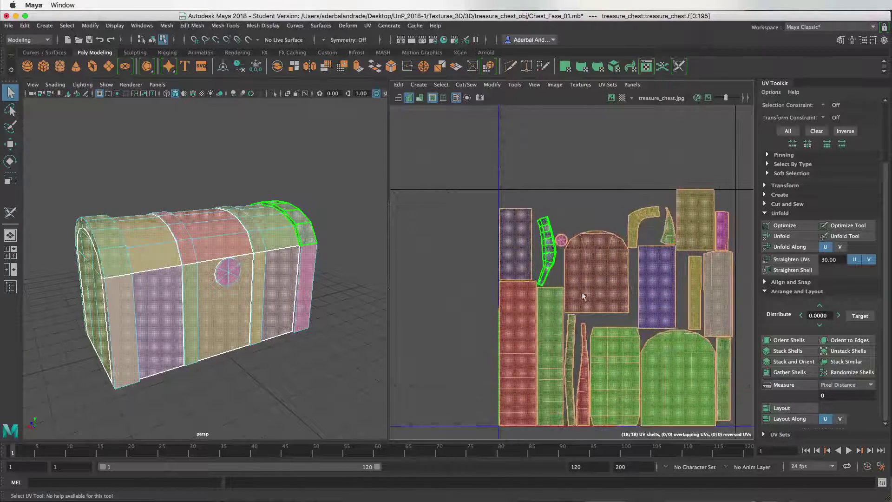
scroll(558, 219, down, 2)
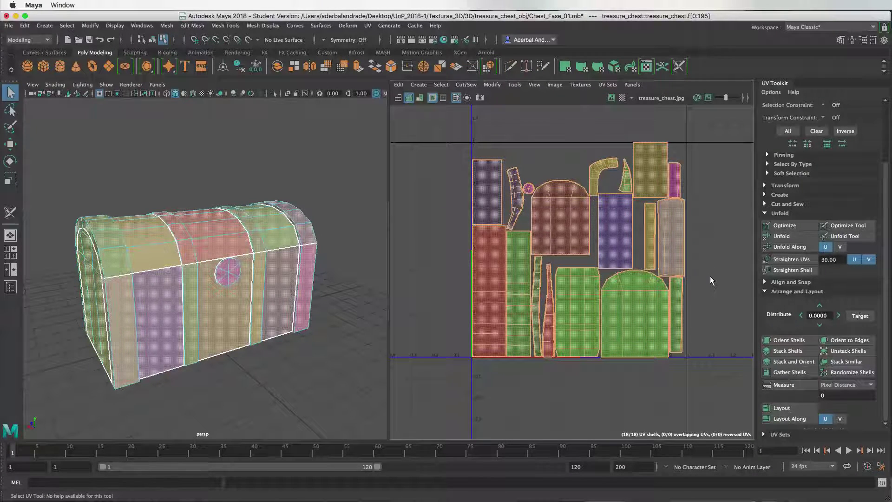
scroll(673, 274, down, 2)
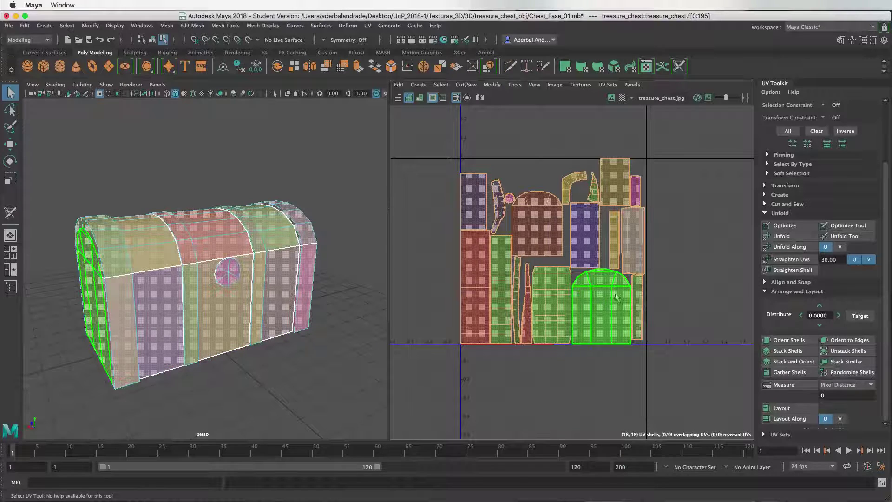
drag(888, 176, 885, 105)
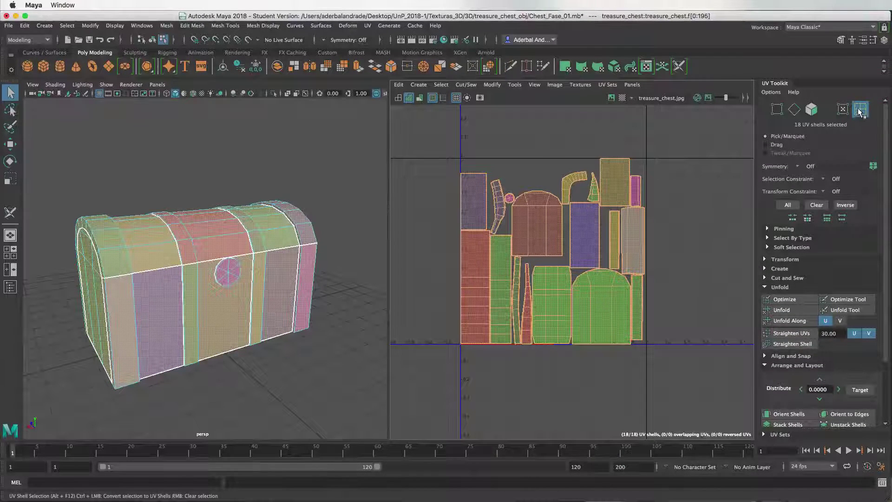
- Deselect everything and select only the green arch-shaped end-cap shell
click(668, 279)
click(609, 305)
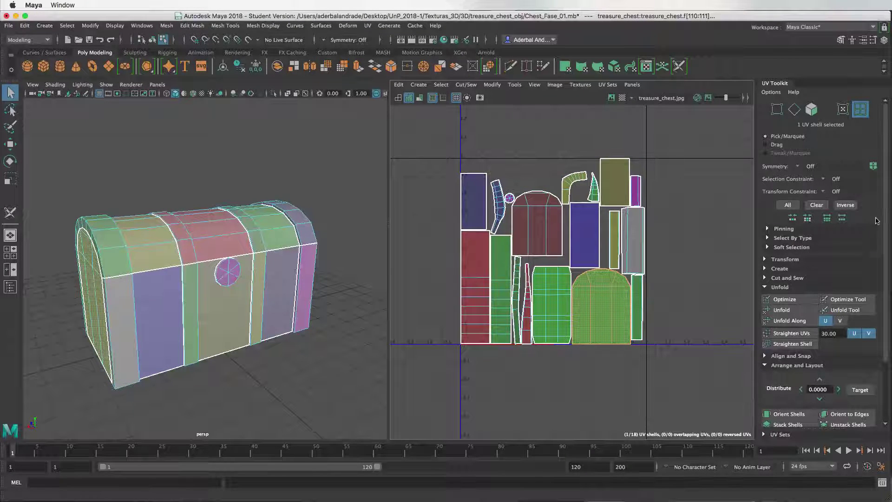
drag(886, 214, 888, 195)
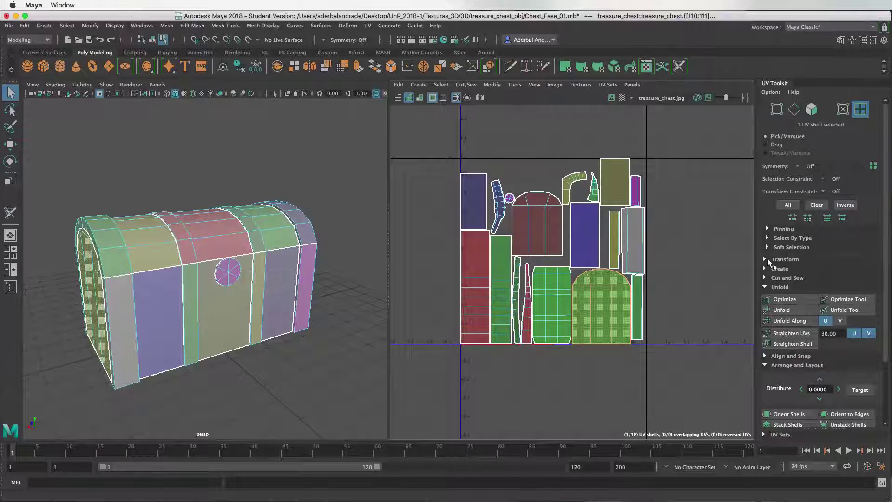
- Nudge the arch shell right and down in 0.05 Move steps
click(765, 260)
scroll(816, 251, down, 3)
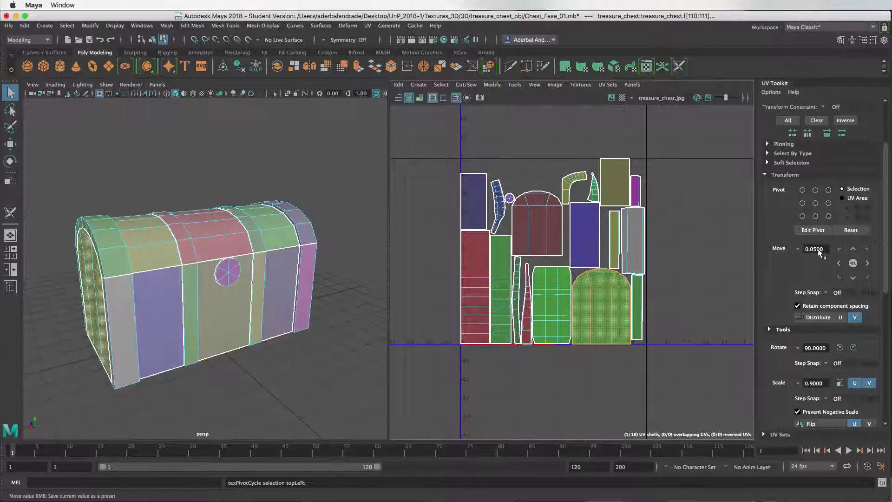
click(854, 250)
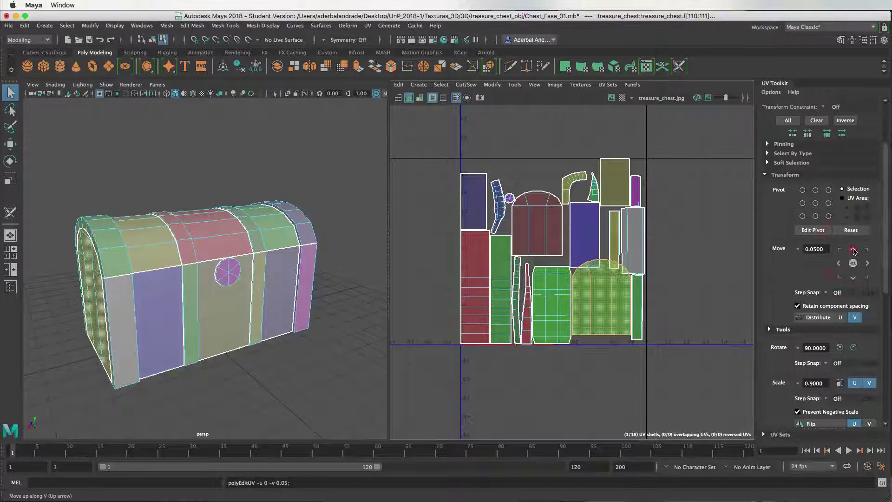
click(867, 264)
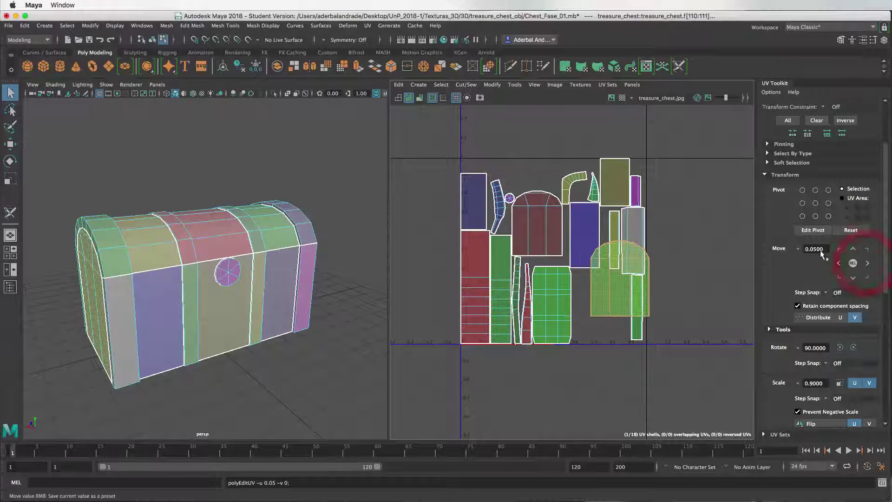
click(866, 264)
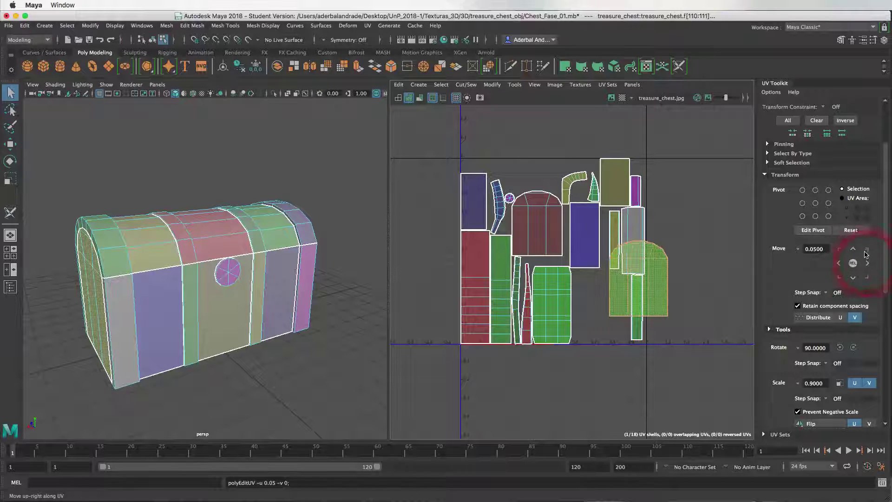
click(866, 251)
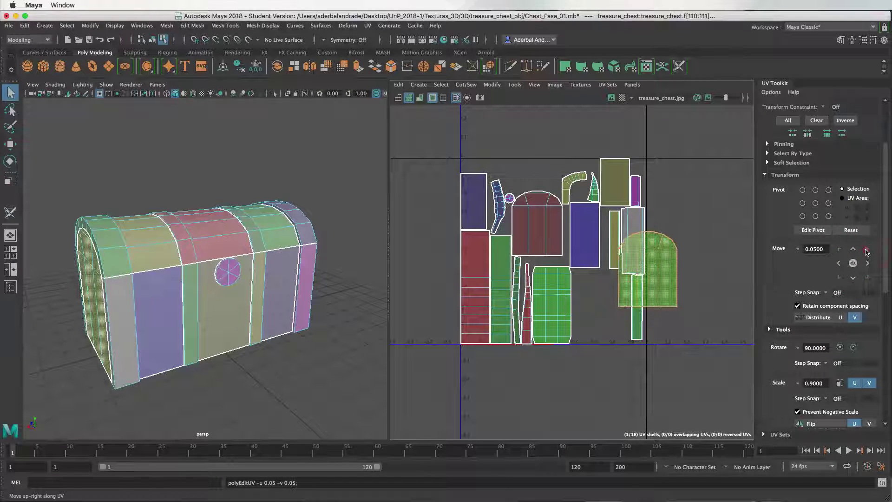
click(841, 278)
click(866, 277)
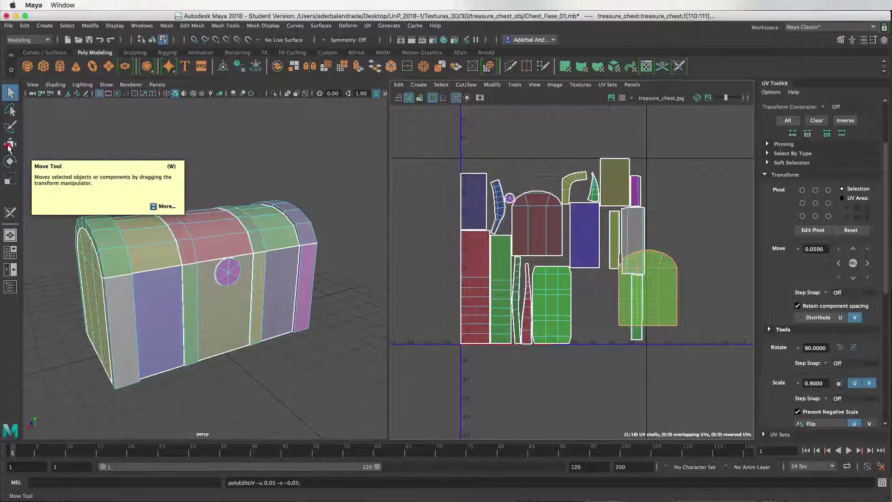
- Move the green arch shell clear of the layout, slightly lowered, on the right
click(8, 148)
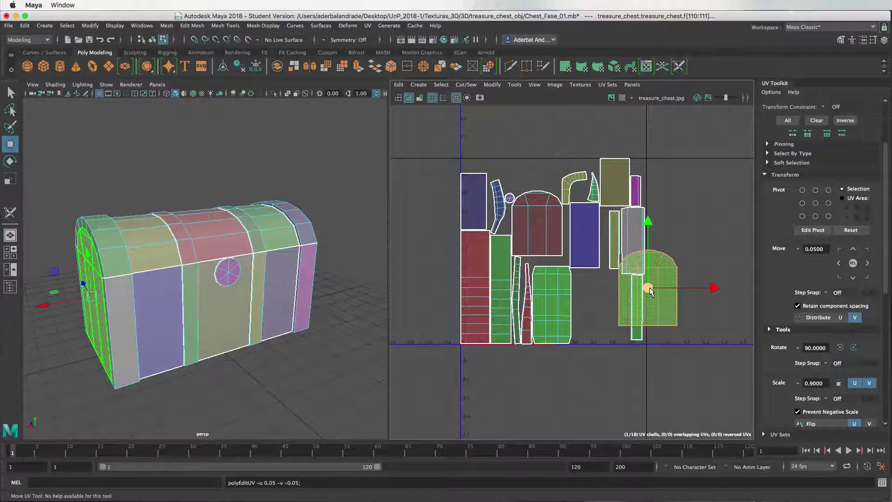
mouse_move(648, 288)
mouse_down()
mouse_move(708, 252)
mouse_move(702, 265)
mouse_up()
scroll(651, 268, down, 3)
alt+middle_drag(650, 268, 578, 276)
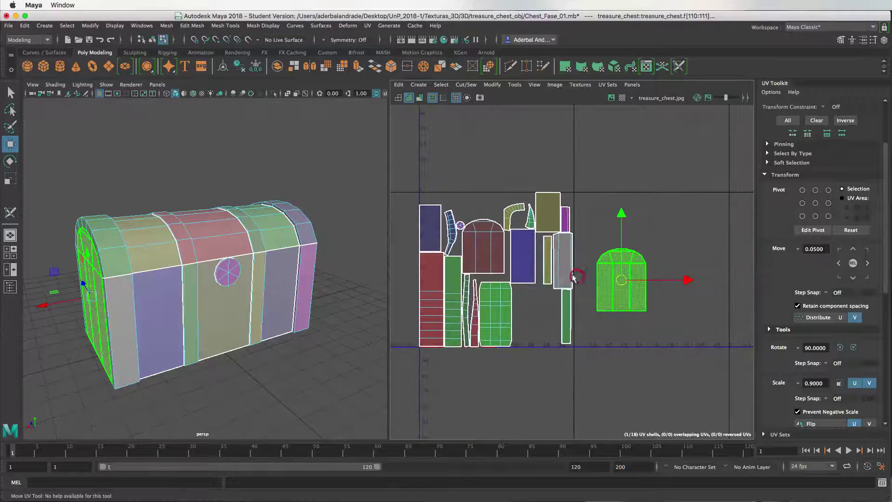
drag(621, 281, 617, 297)
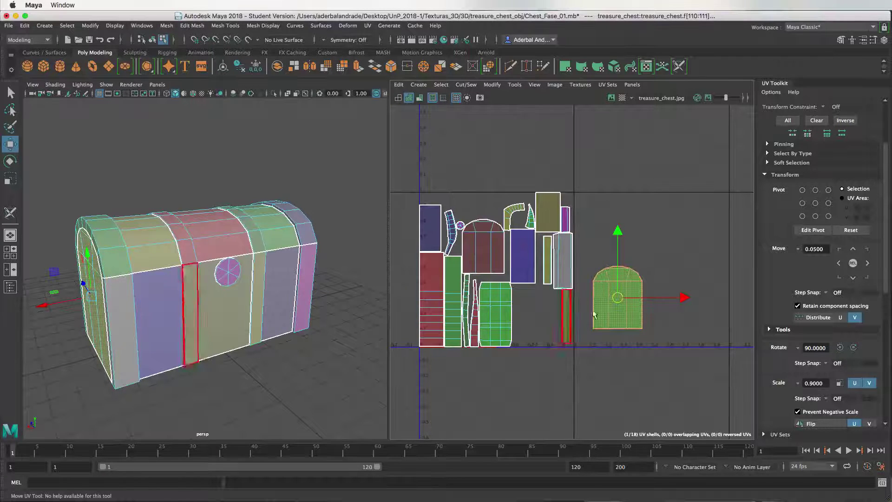
- Place the red arch shell beside the green one and fine-tune its position
click(483, 258)
drag(484, 247, 669, 302)
alt+drag(79, 307, 114, 309)
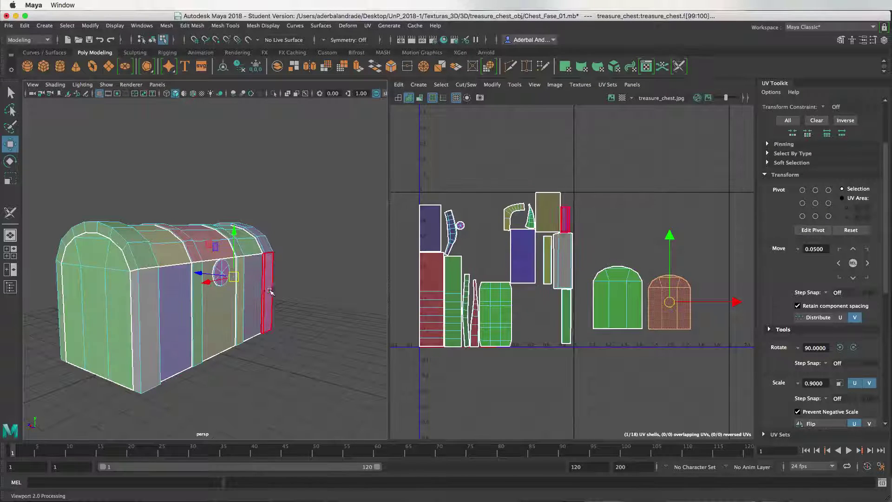
scroll(644, 293, up, 2)
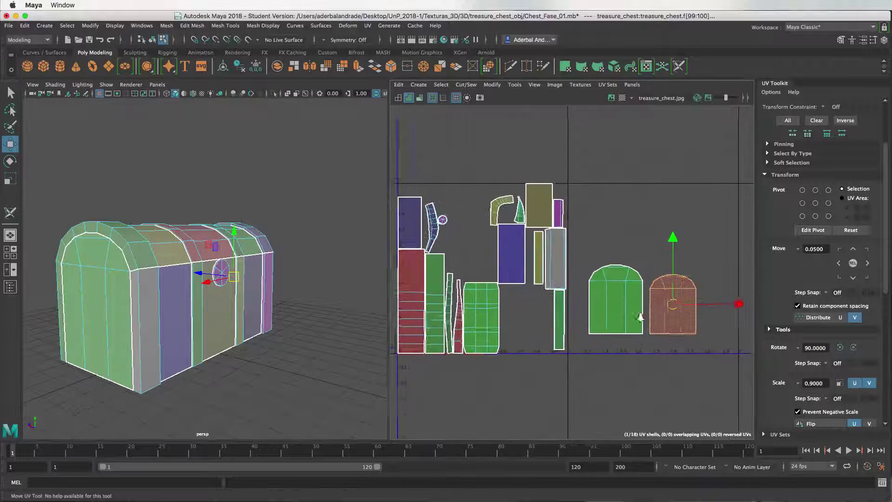
scroll(644, 360, up, 2)
scroll(608, 352, up, 2)
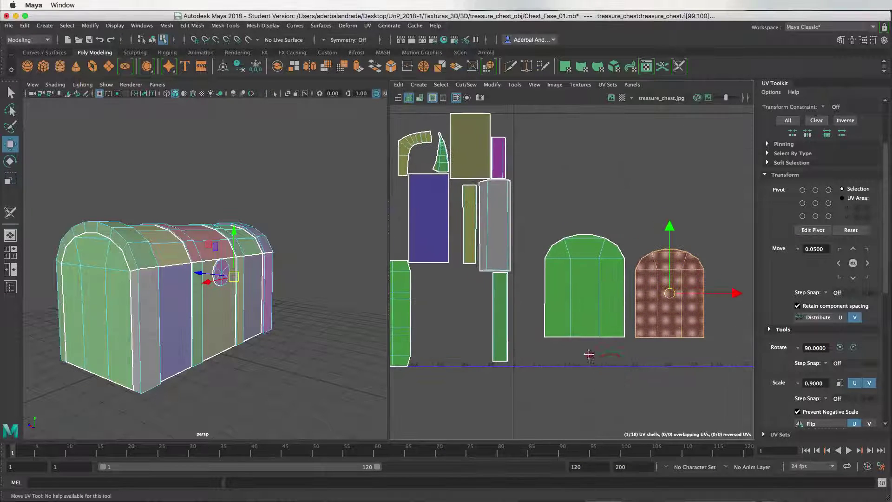
scroll(595, 351, up, 2)
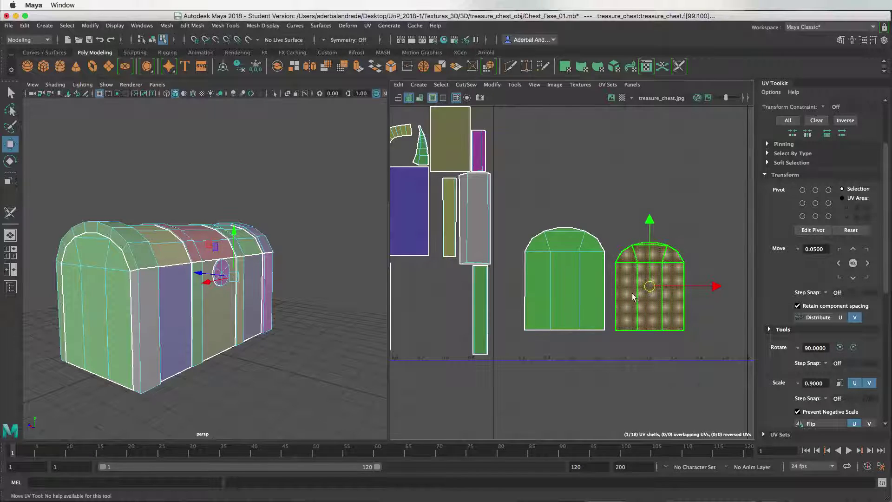
scroll(627, 326, down, 2)
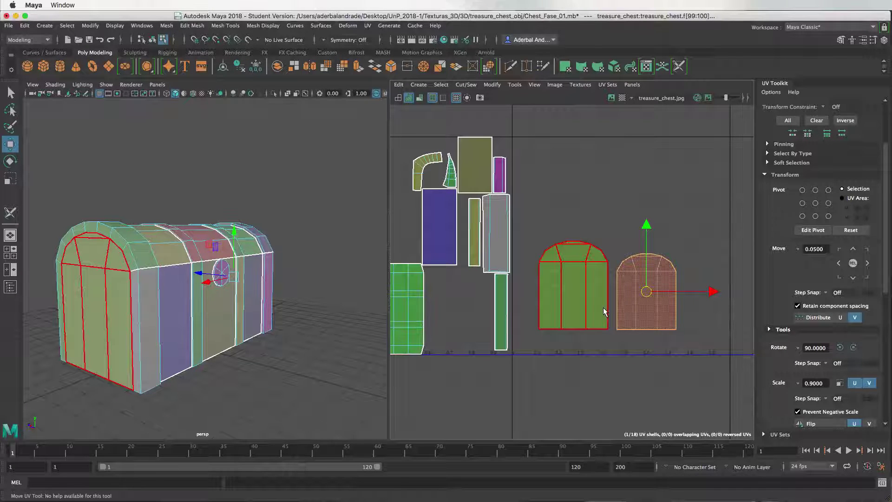
- Read the green arch shell's 75.5293 px/unit texel density and apply it to the red arch shell
click(692, 222)
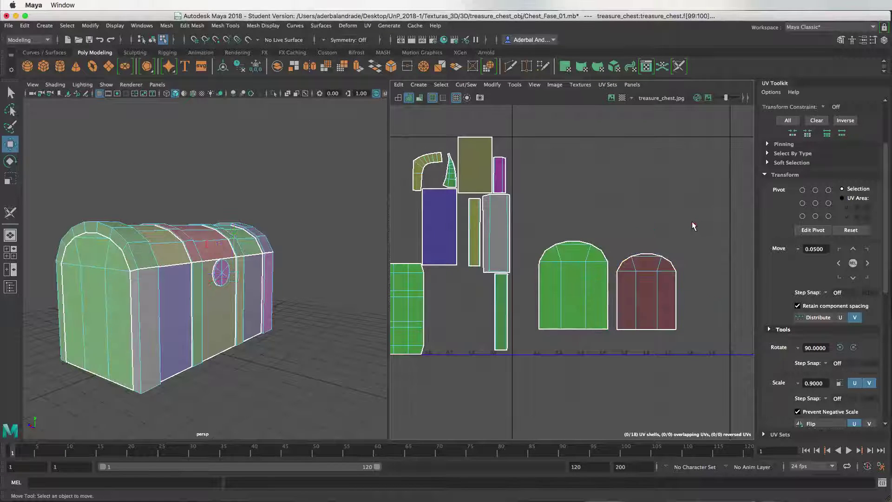
click(570, 290)
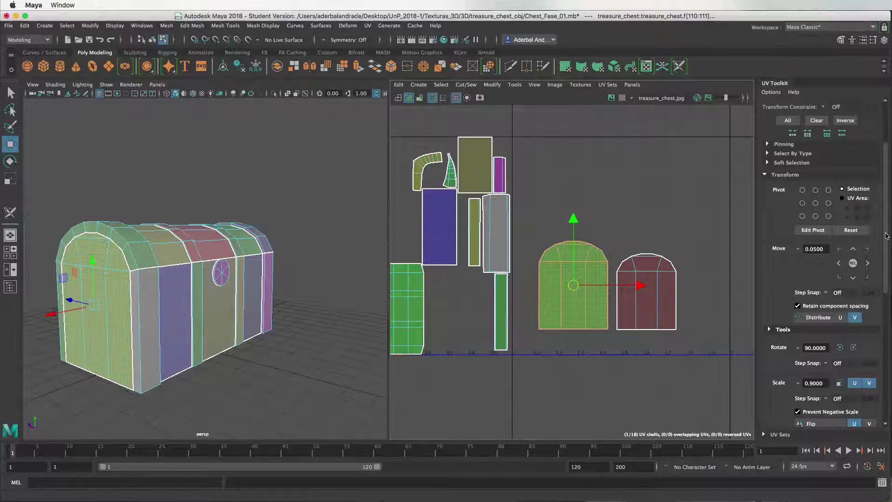
drag(886, 238, 881, 278)
scroll(879, 291, down, 1)
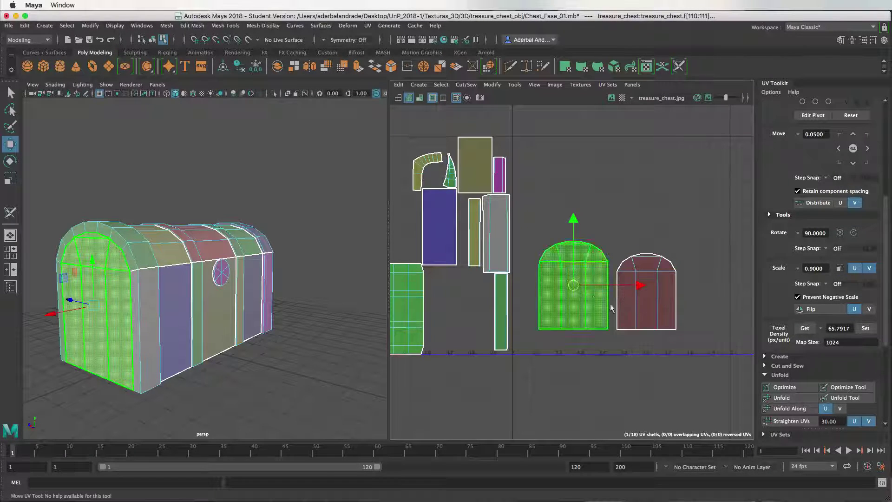
click(804, 328)
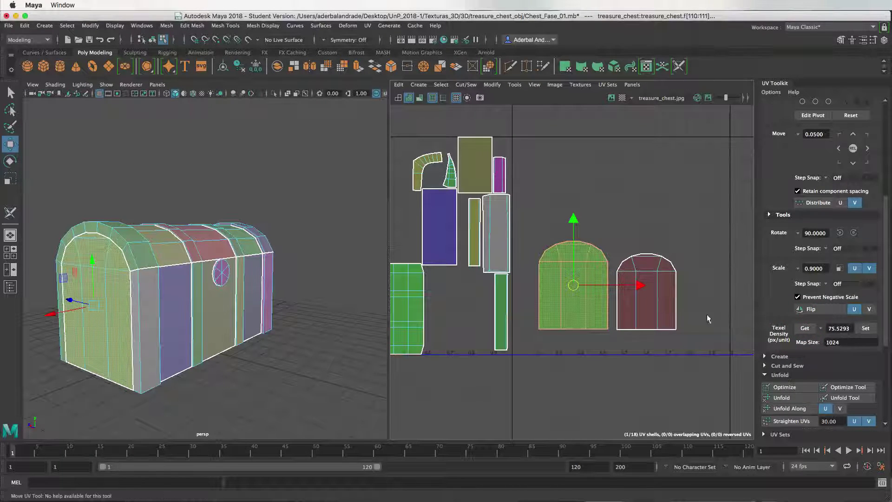
click(669, 308)
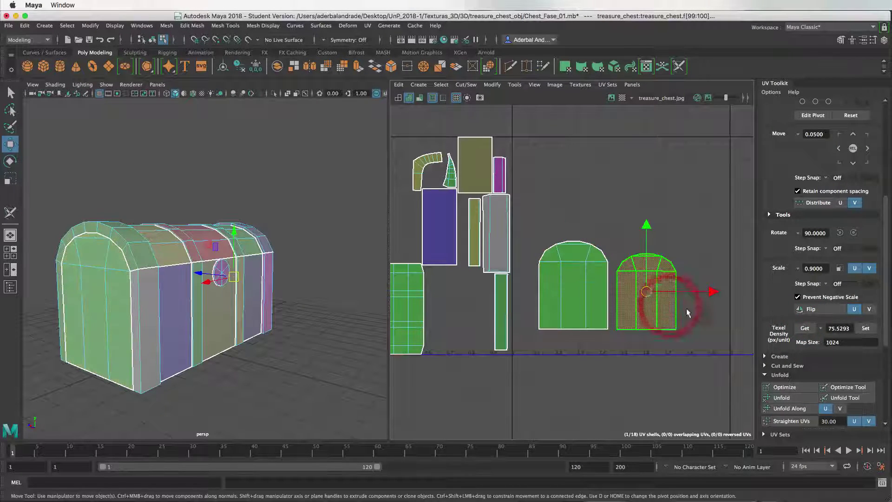
click(865, 328)
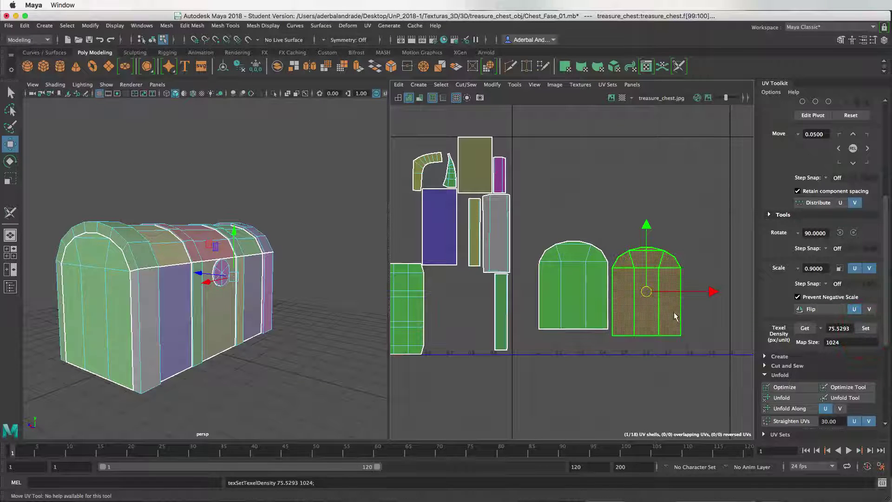
click(714, 339)
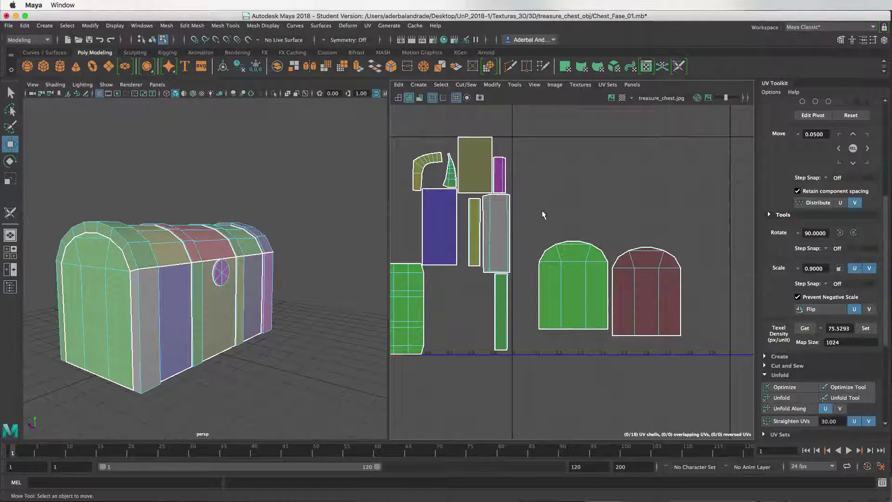
- Select both arch shells and stack them exactly on top of each other
drag(539, 210, 694, 337)
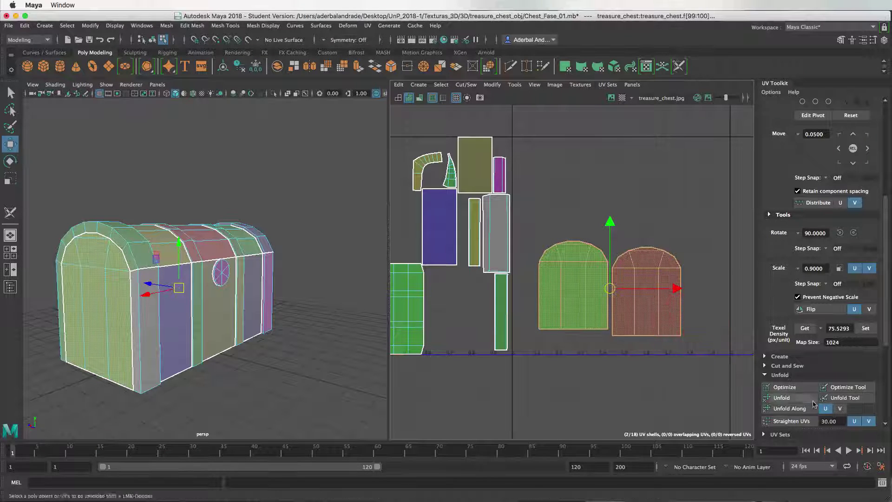
scroll(873, 408, down, 5)
scroll(873, 408, down, 3)
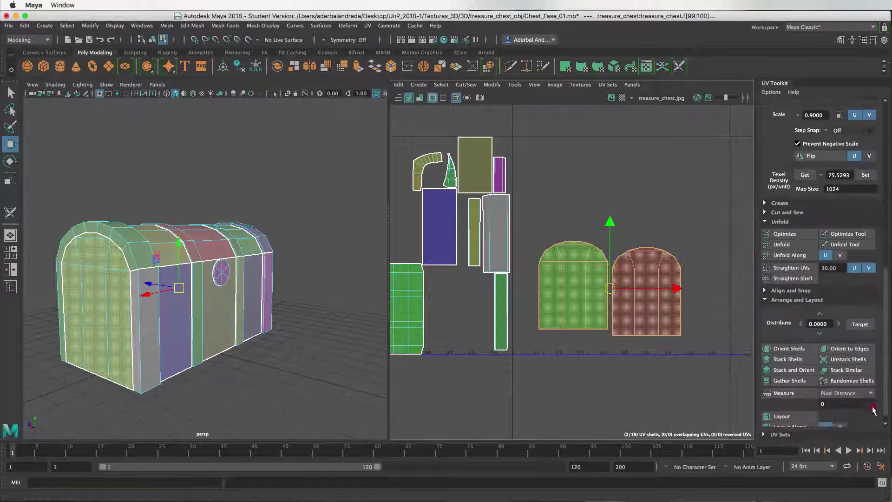
scroll(873, 410, down, 1)
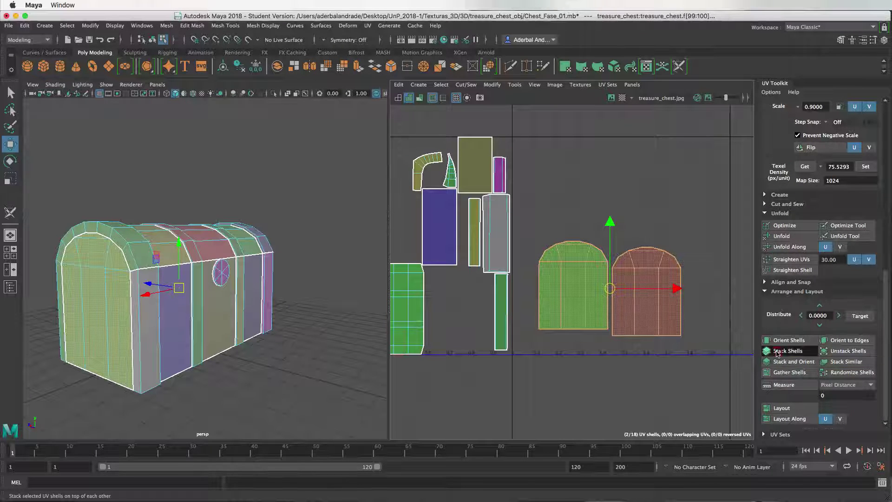
click(777, 351)
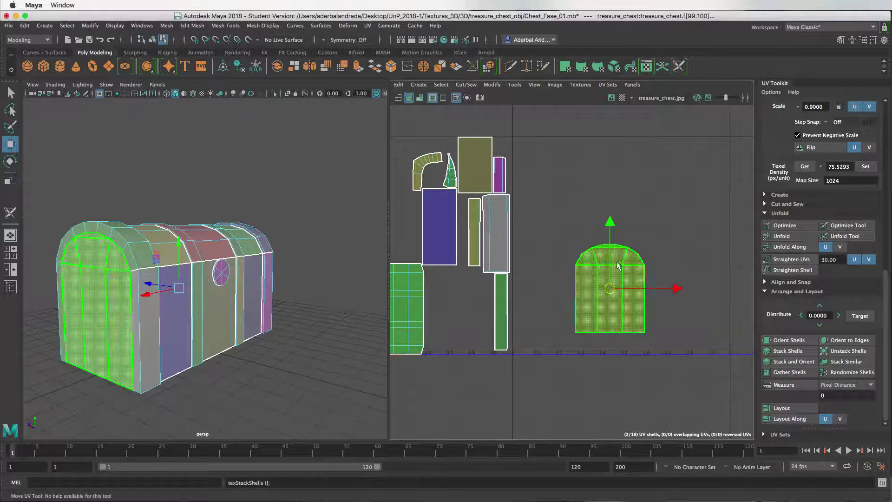
scroll(665, 282, down, 1)
- Select the green base shell and pan the UV view back to the stacked arch shell
click(658, 278)
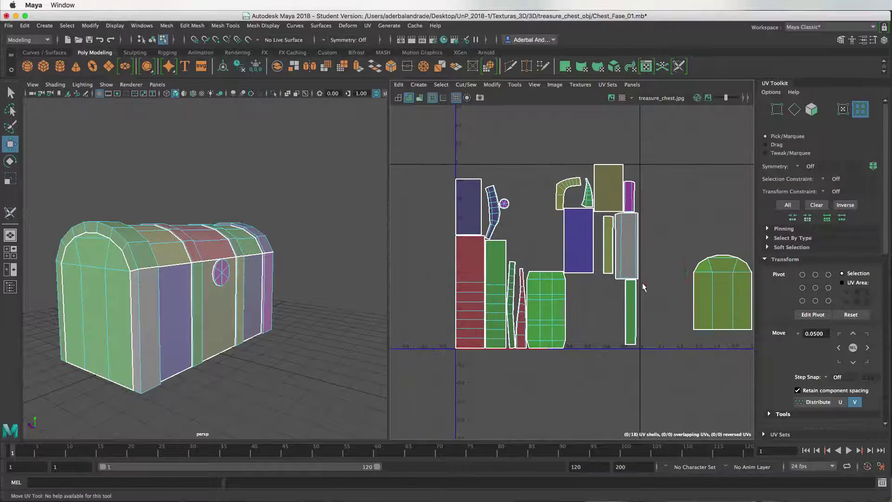
click(562, 307)
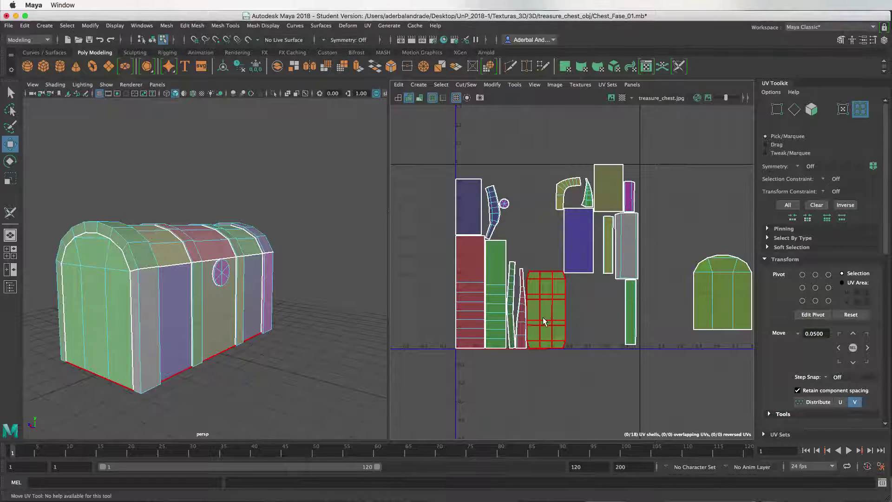
scroll(544, 320, down, 2)
alt+middle_drag(544, 321, 626, 258)
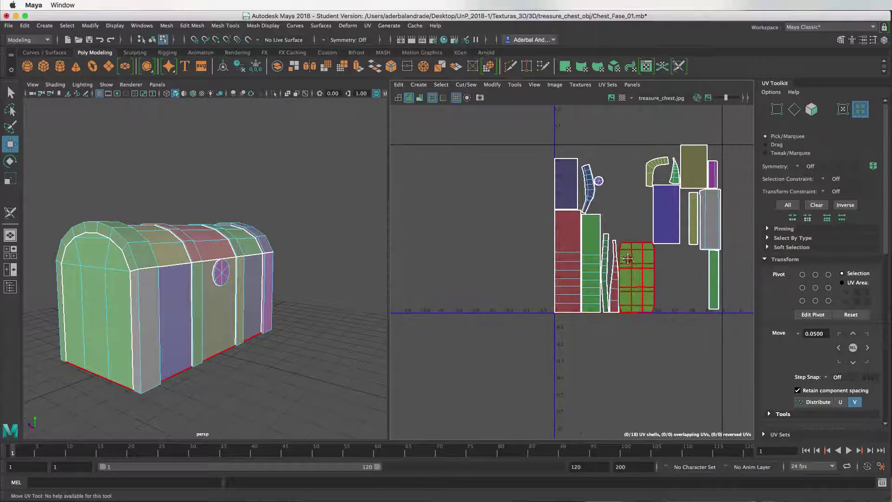
scroll(627, 258, down, 2)
alt+middle_drag(603, 225, 677, 259)
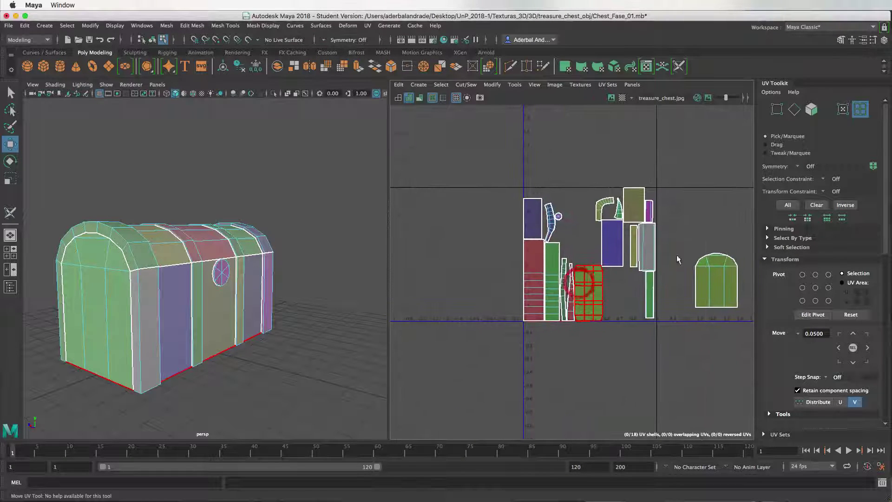
- Drag the green base shell outside the 0–1 square, left of the packed layout
click(588, 297)
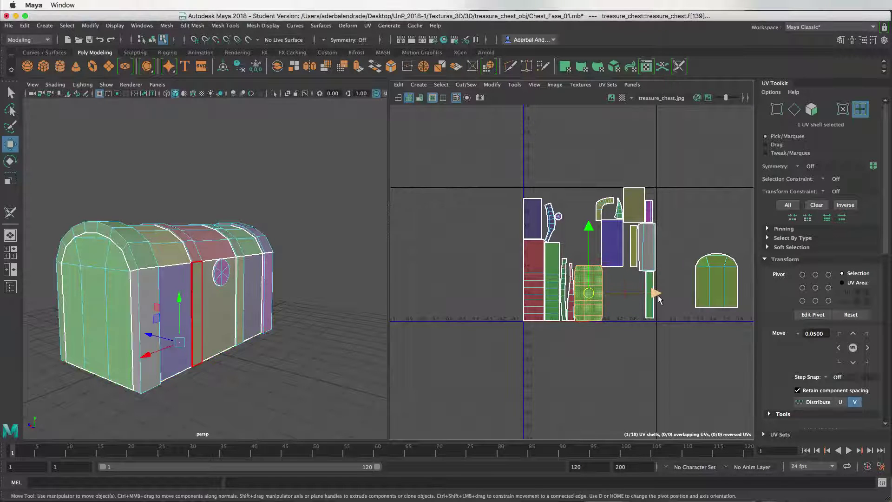
drag(655, 293, 534, 277)
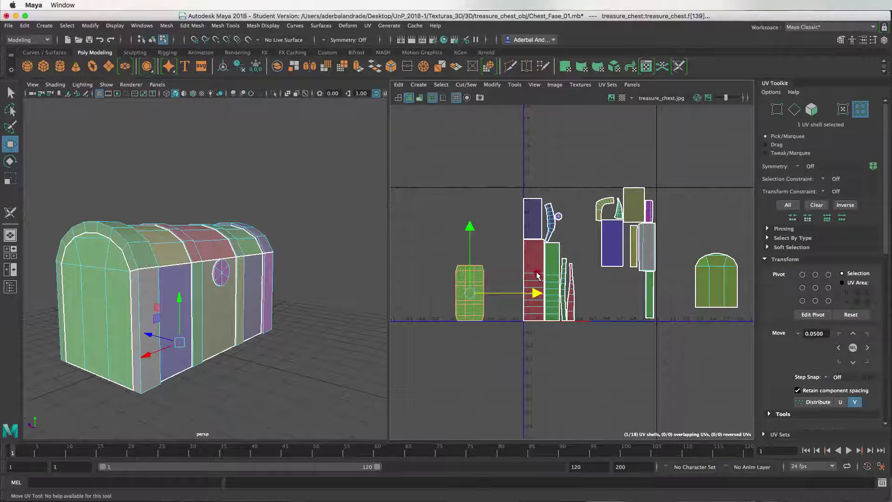
alt+middle_drag(533, 277, 659, 266)
scroll(590, 307, up, 3)
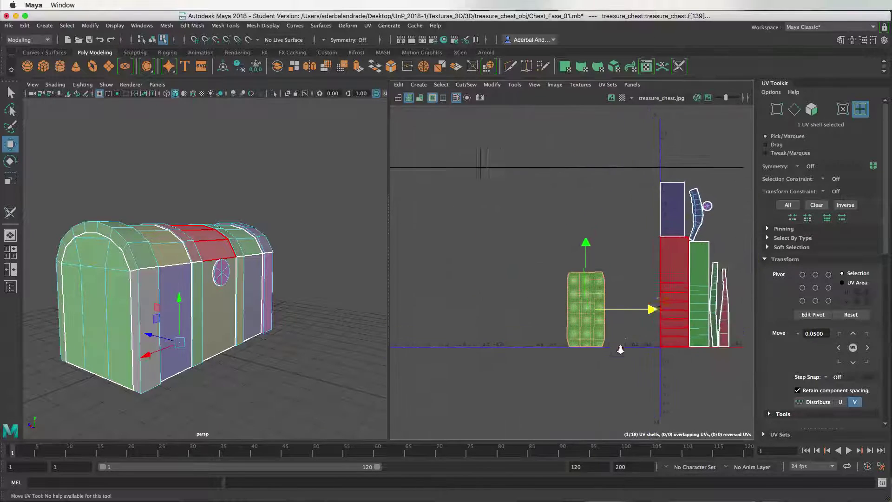
alt+middle_drag(590, 307, 499, 315)
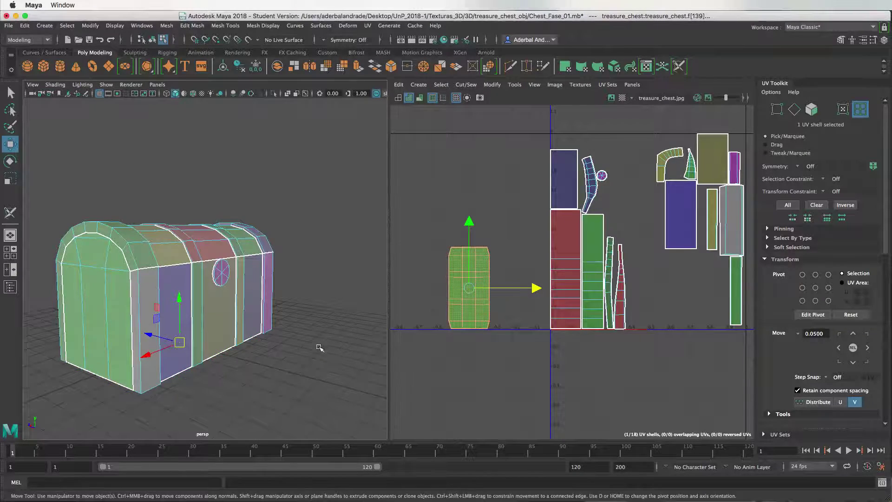
- Orbit the 3D view to the chest's underside and bring the Rotate settings into view
mouse_move(319, 348)
alt+mouse_down()
mouse_move(249, 292)
mouse_move(228, 199)
alt+mouse_up()
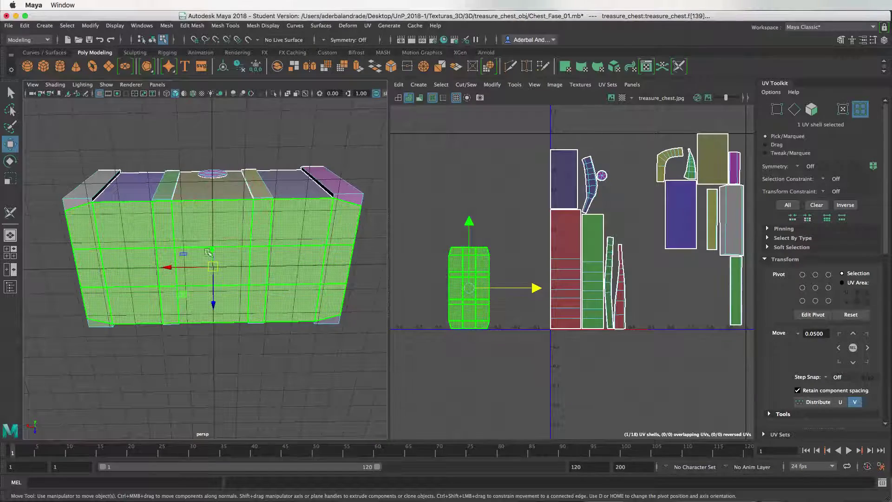
alt+drag(303, 278, 294, 291)
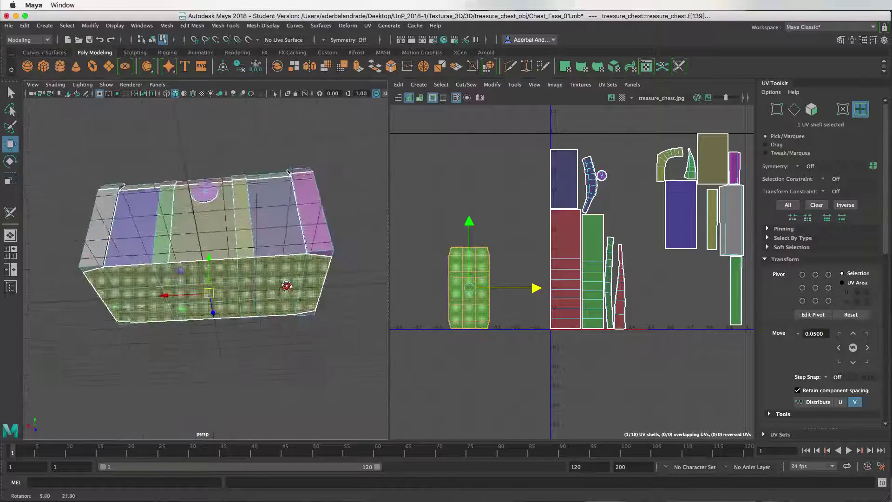
scroll(403, 314, up, 2)
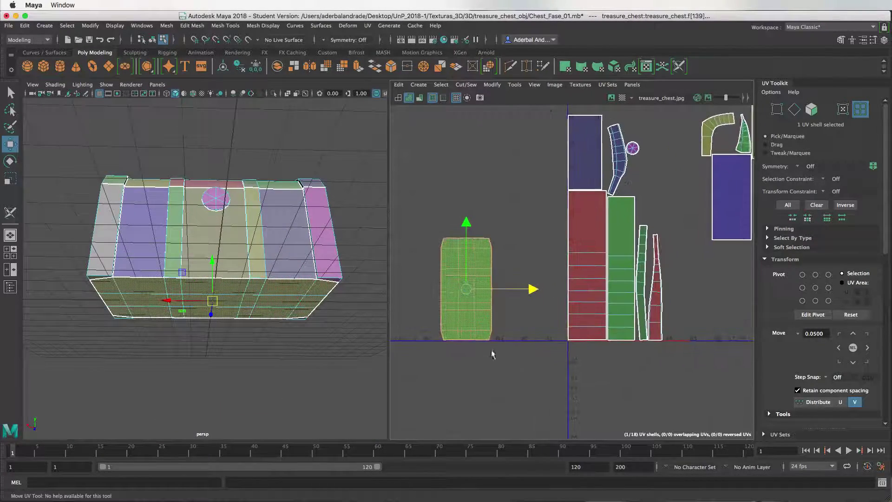
alt+middle_drag(495, 339, 516, 330)
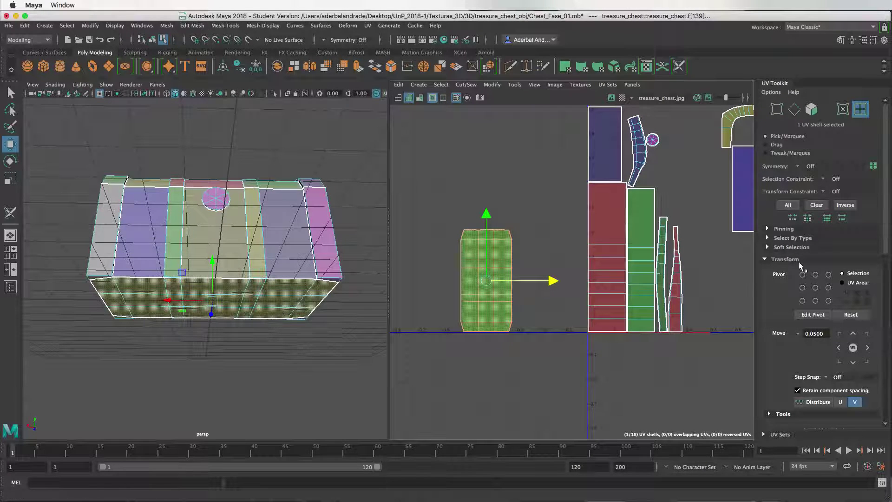
drag(883, 246, 882, 308)
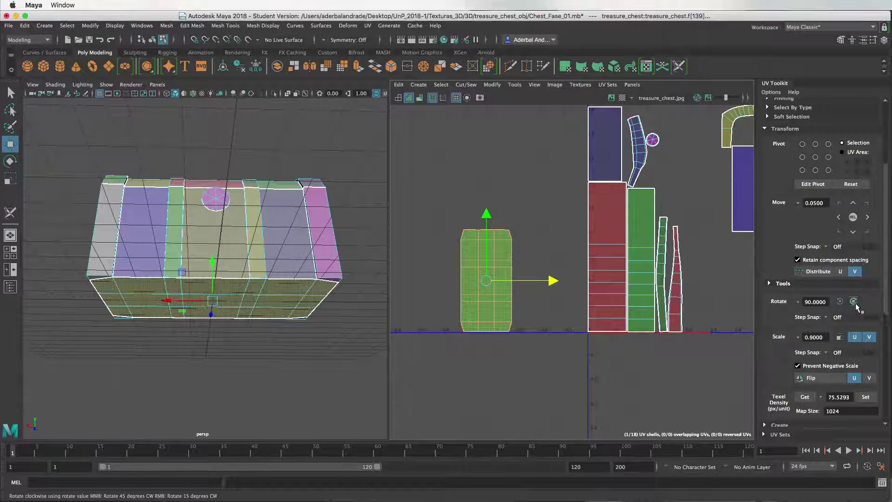
- Rotate the base shell 90° clockwise to lie horizontally, then pick the round lock shell
click(853, 302)
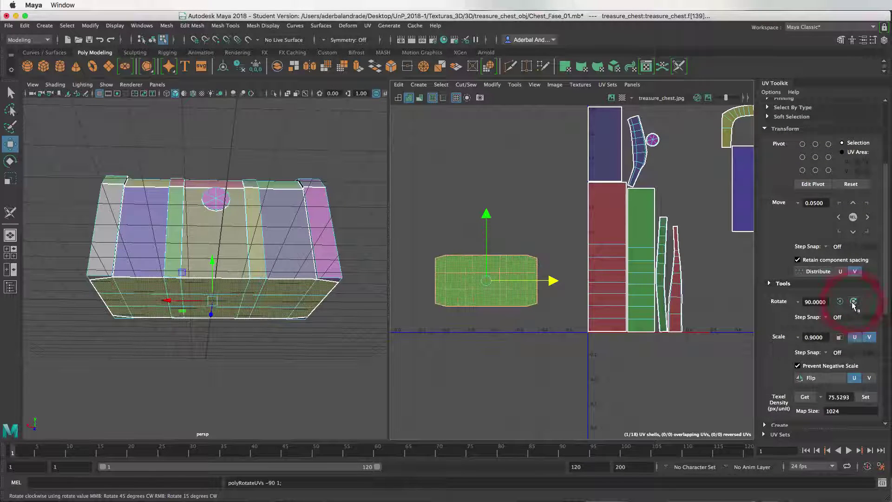
click(448, 242)
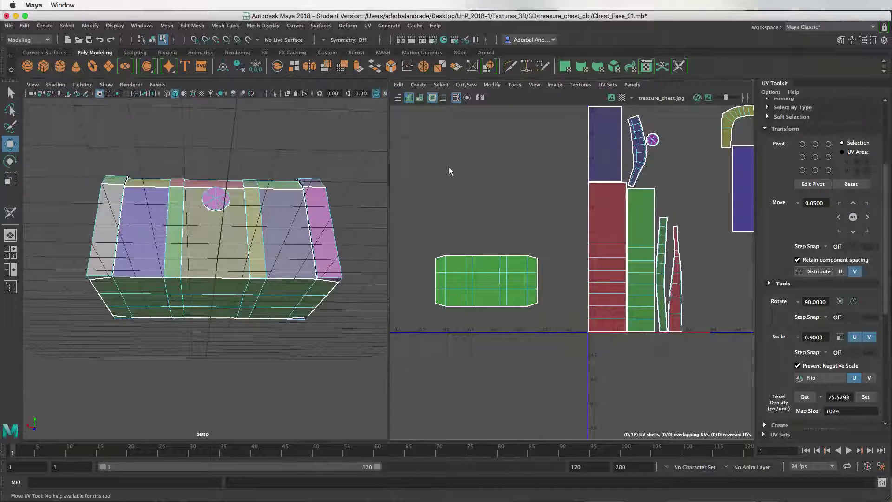
click(653, 140)
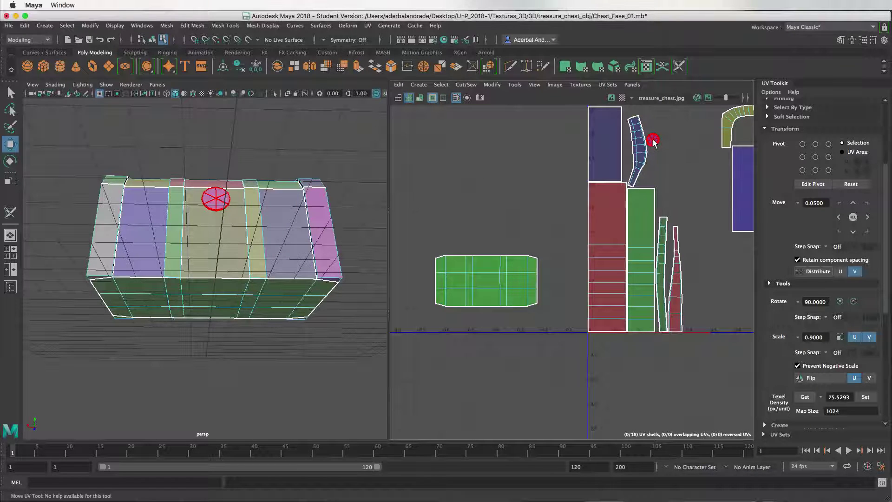
- Reselect the green base shell and switch the selection mode to Edge
click(494, 274)
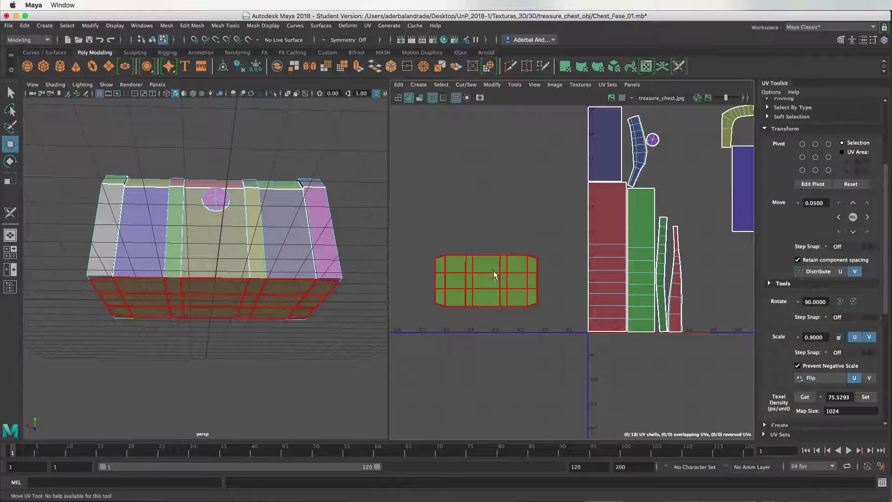
click(742, 185)
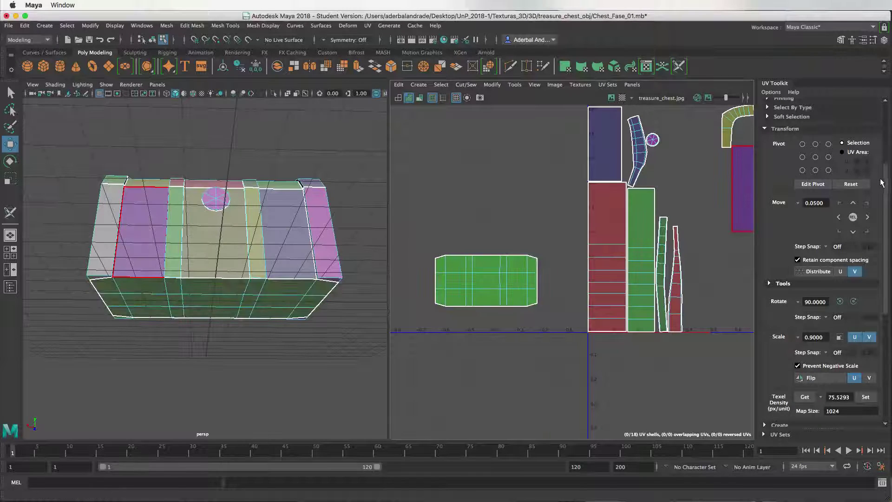
drag(885, 181, 888, 99)
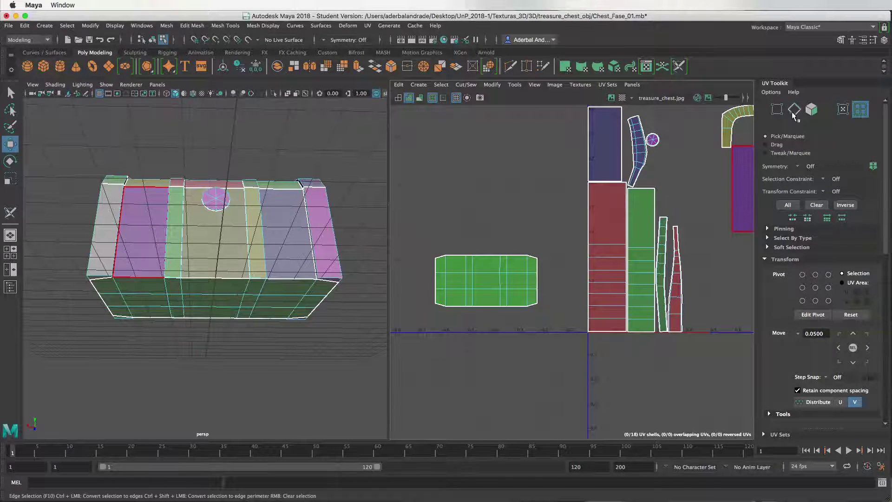
click(794, 112)
click(480, 278)
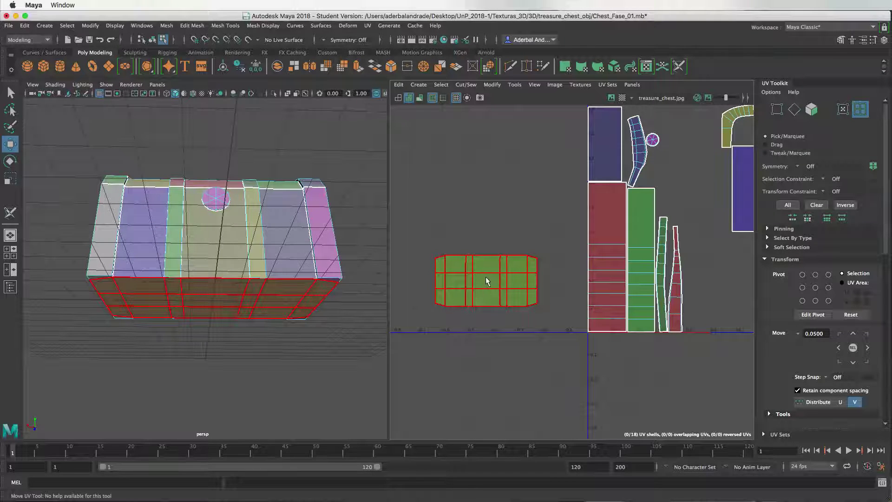
right_click(486, 279)
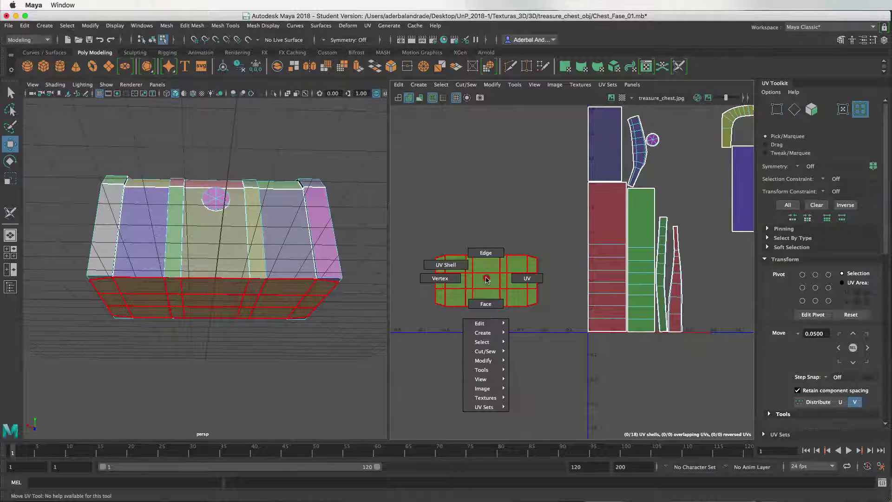
click(486, 253)
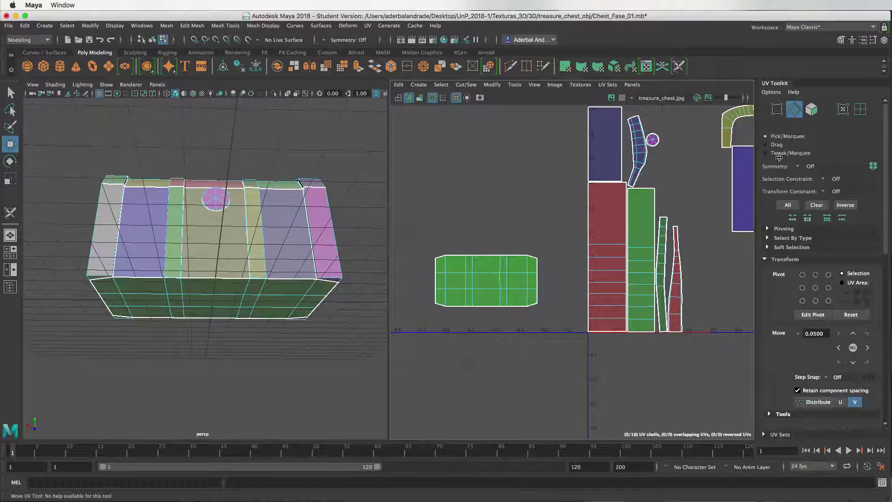
- Select the tall red side shell as a whole shell and move it below the green base shell
click(862, 111)
click(596, 223)
key(w)
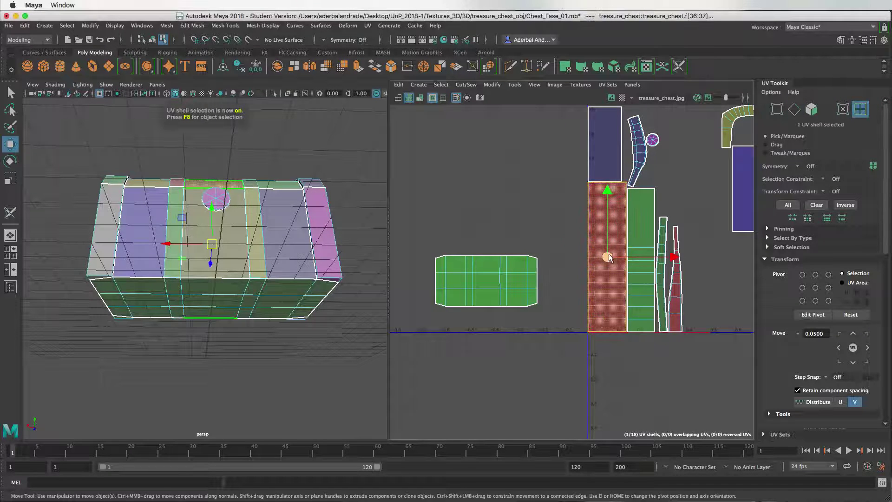
drag(607, 256, 489, 386)
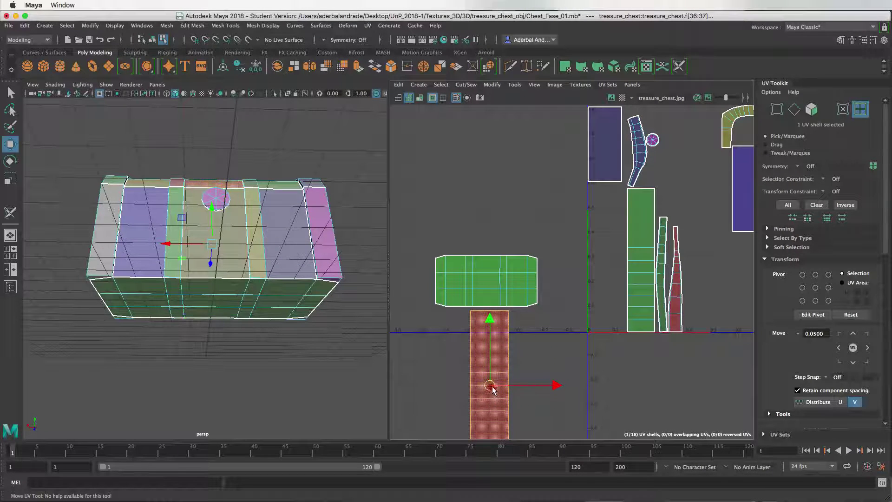
drag(490, 386, 490, 389)
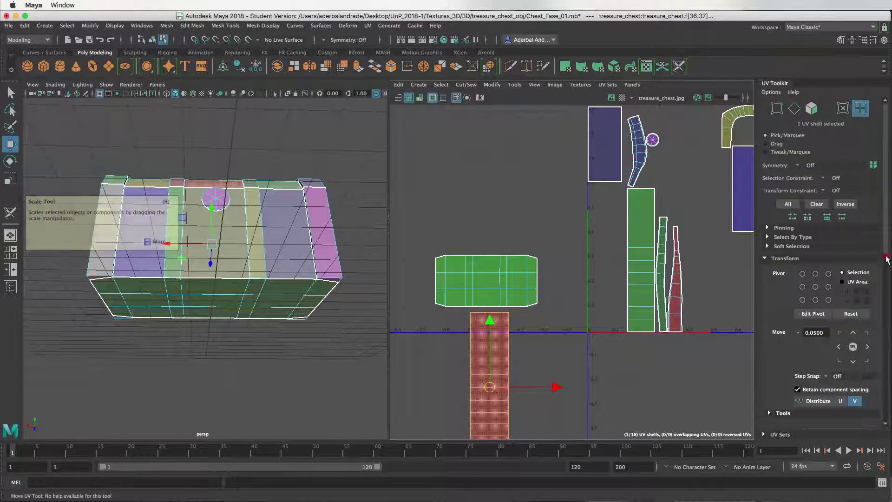
scroll(817, 279, down, 2)
scroll(817, 288, down, 3)
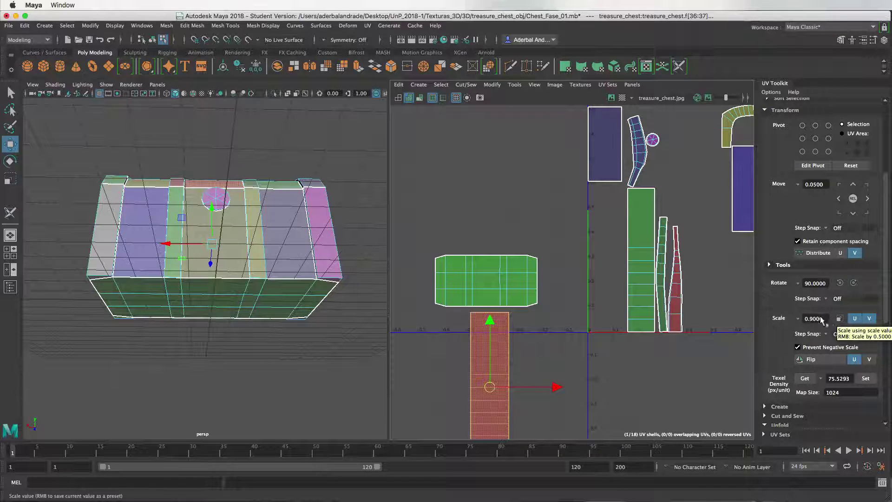
- Scale the red shell by 0.9 three times and butt it against the base's bottom edge
click(839, 319)
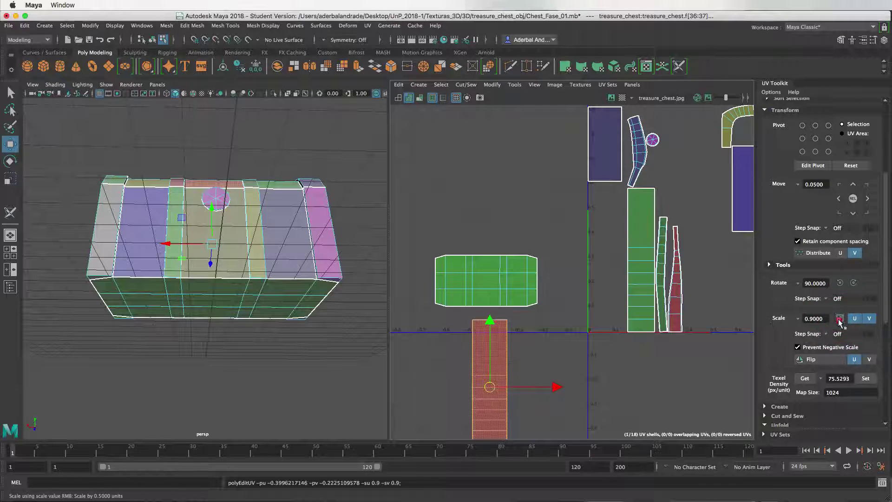
click(840, 319)
click(840, 319)
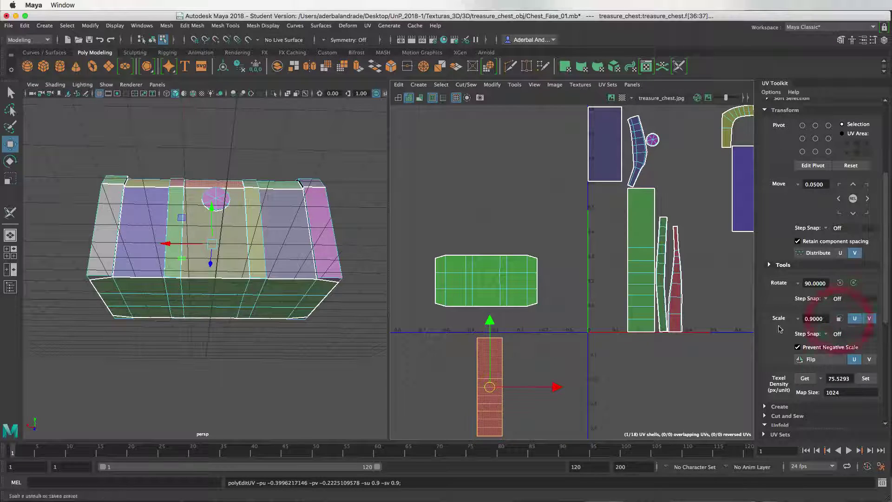
drag(489, 387, 485, 358)
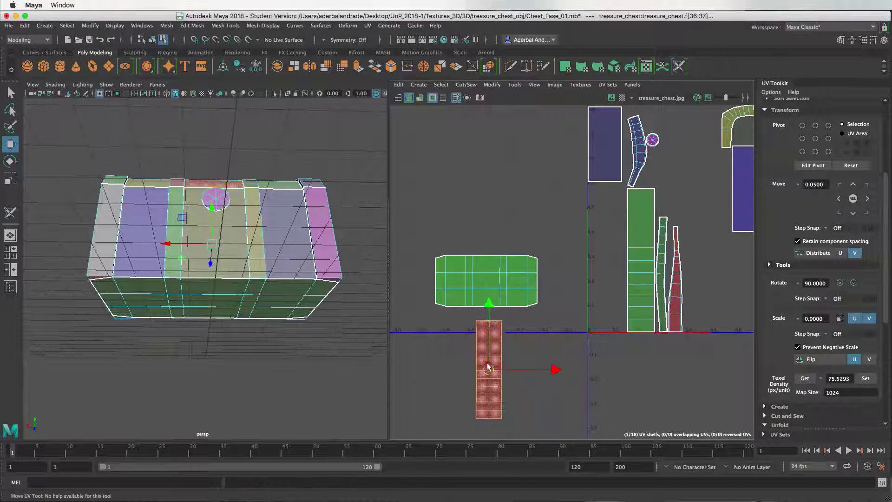
- Deselect the red shell and expand the Cut and Sew section of the UV Toolkit
click(460, 371)
scroll(479, 371, up, 2)
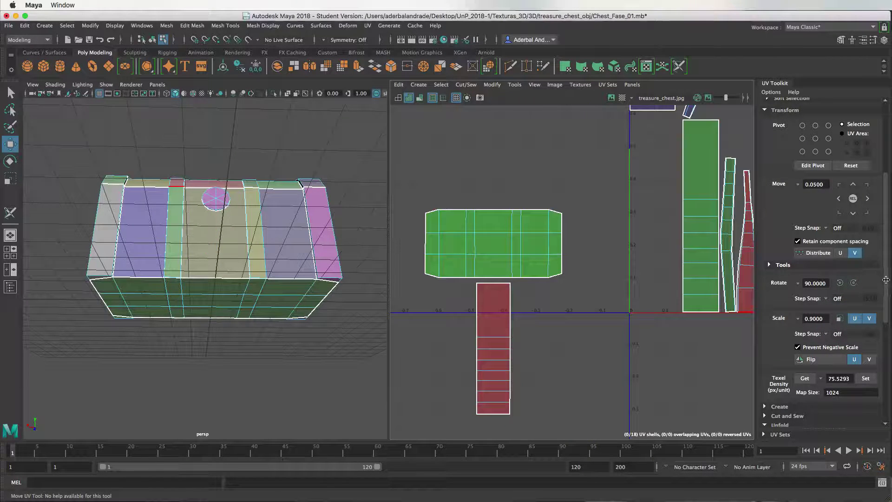
scroll(875, 376, down, 3)
scroll(875, 376, down, 4)
scroll(874, 376, down, 3)
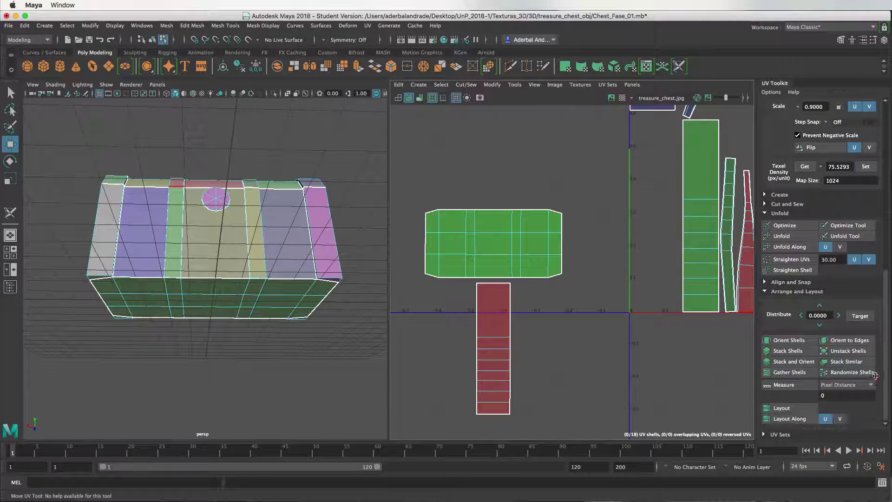
scroll(864, 353, up, 1)
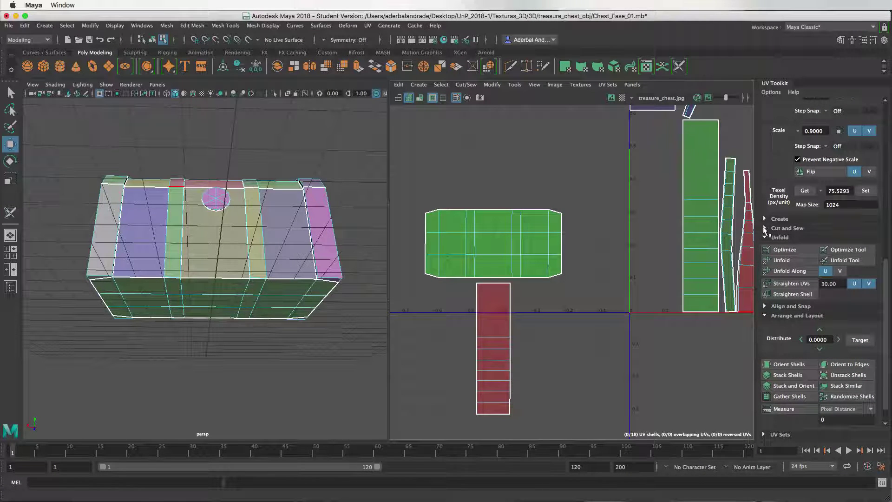
click(764, 228)
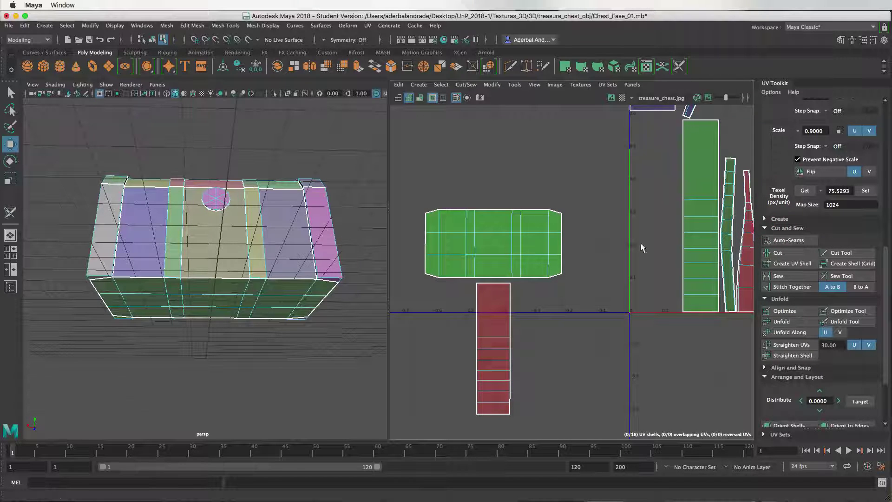
- Sew the red strip's top edge onto the base shell, then undo the sew
click(496, 279)
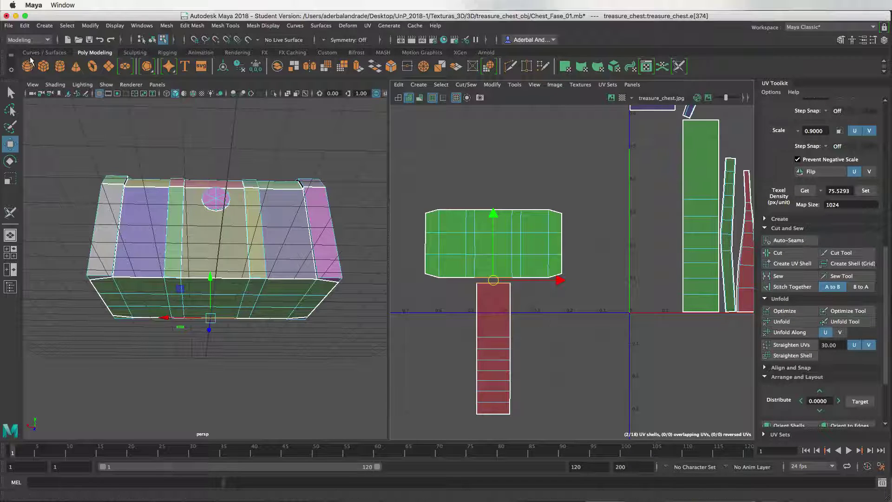
click(12, 93)
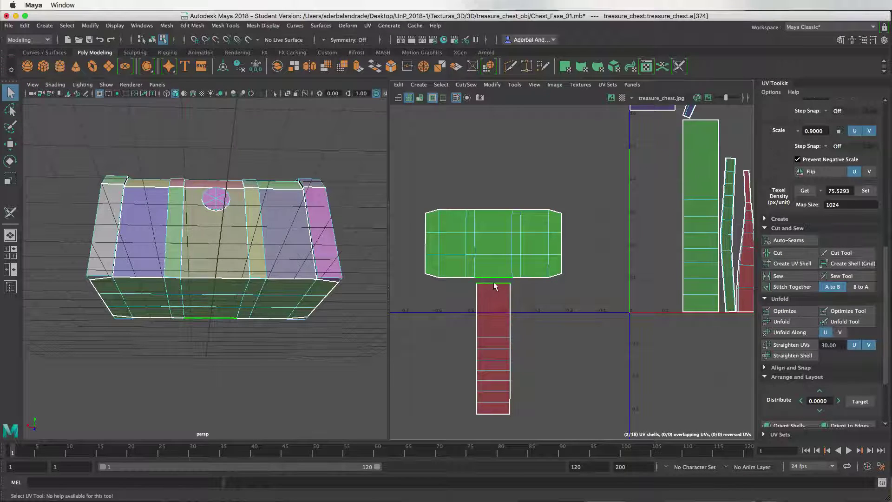
click(781, 280)
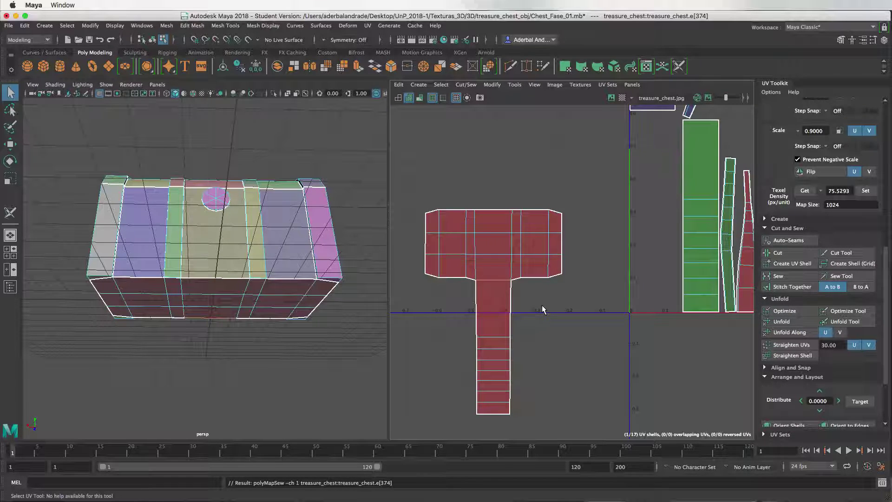
key(ctrl+z)
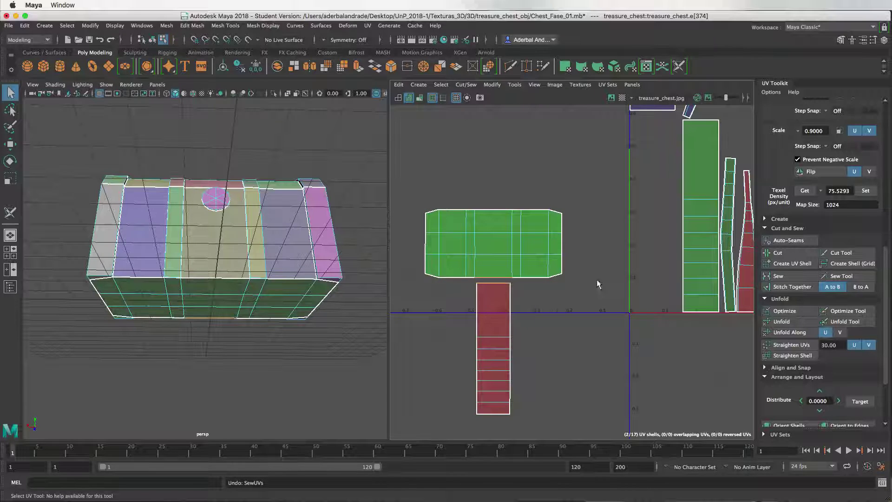
- Cut UVs along the selected edges so the red stem is its own shell, and select it
click(777, 252)
right_drag(487, 311, 454, 292)
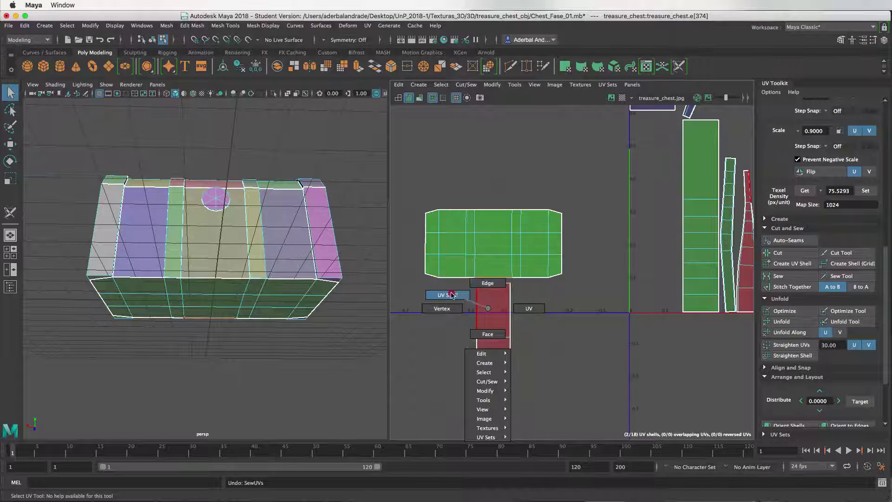
click(499, 302)
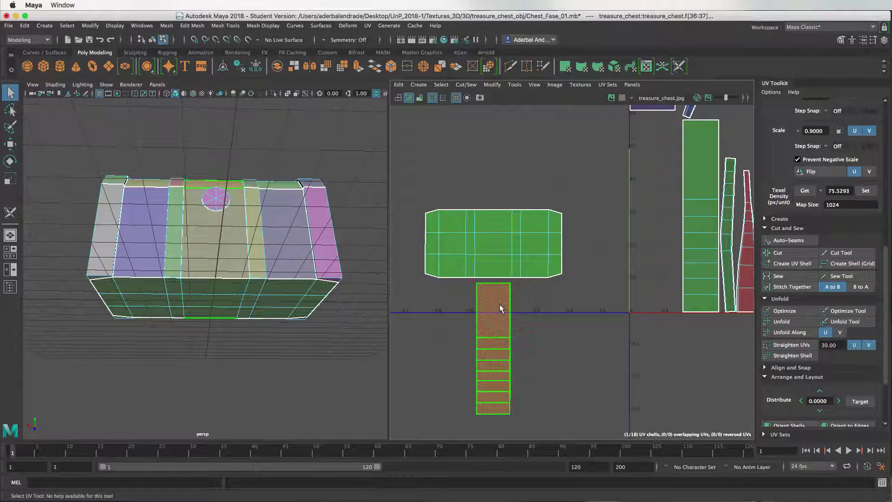
key(w)
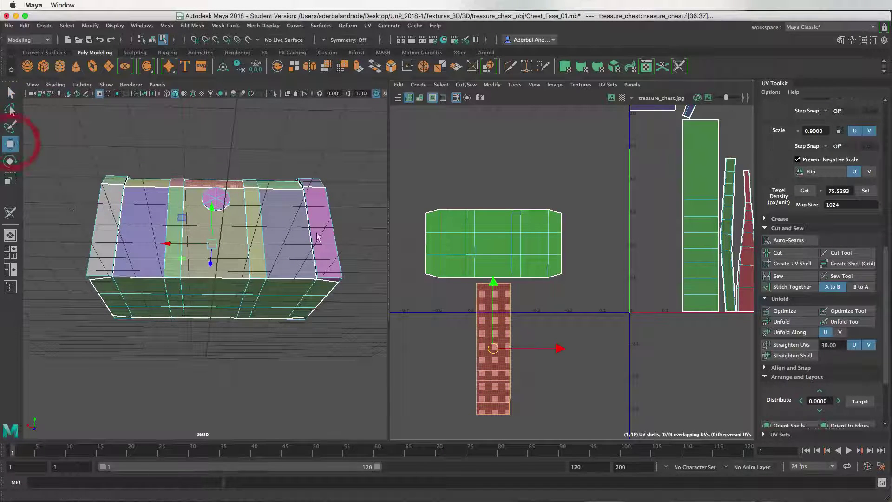
- Move the red stem shell up directly beneath the wide green shell, aligned to it
scroll(325, 251, up, 5)
scroll(344, 253, down, 4)
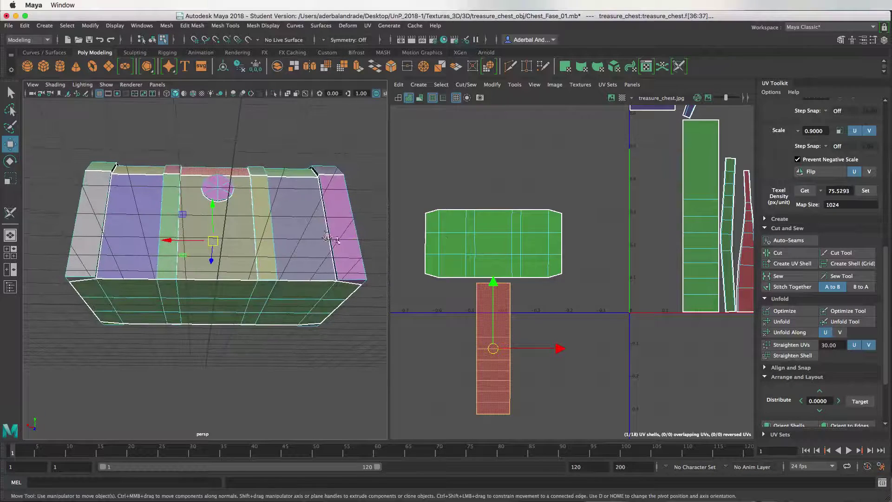
scroll(534, 279, up, 3)
alt+middle_drag(464, 302, 578, 235)
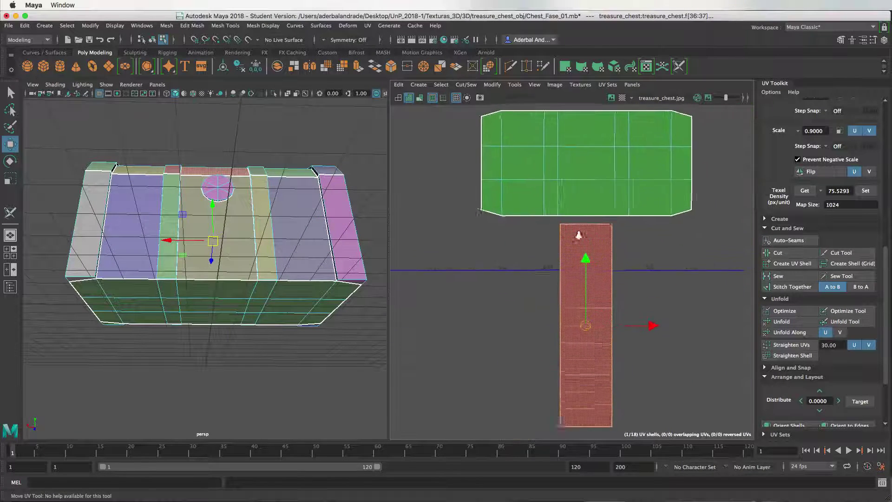
alt+right_drag(587, 275, 577, 253)
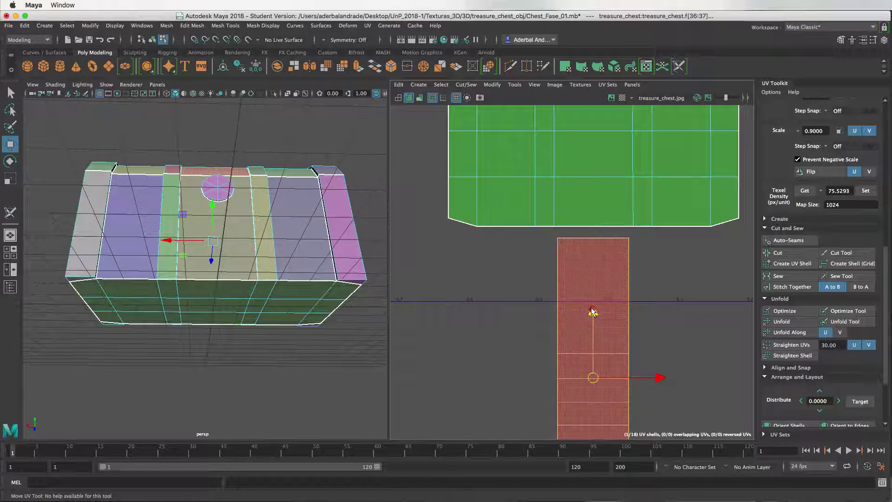
drag(593, 312, 592, 302)
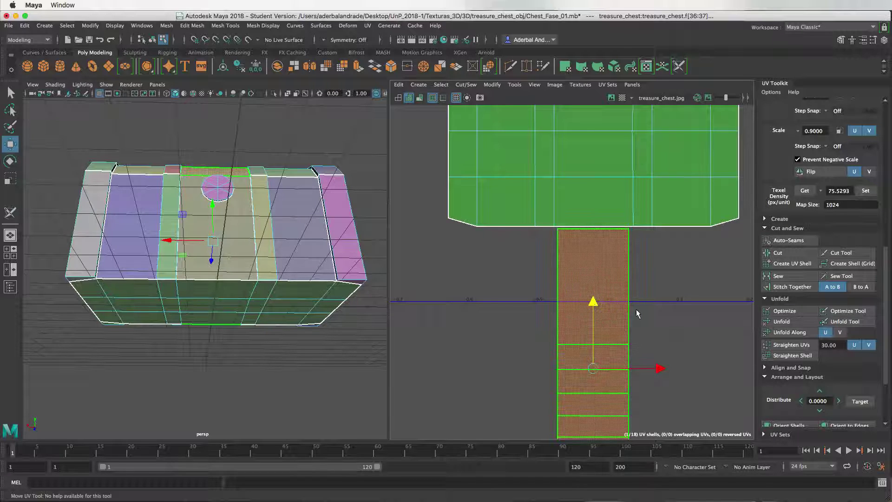
drag(659, 368, 661, 368)
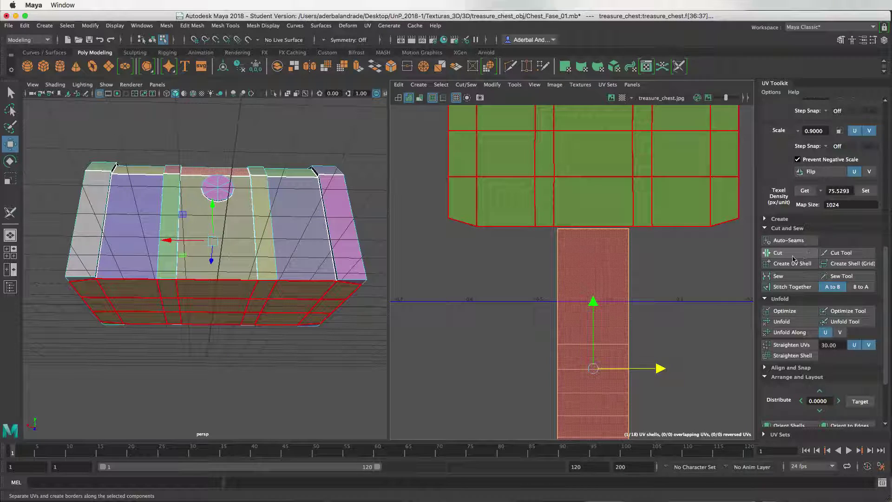
- Sew the red strip to the green shell's bottom edge with the Sew Tool, leaving 17 shells
click(835, 277)
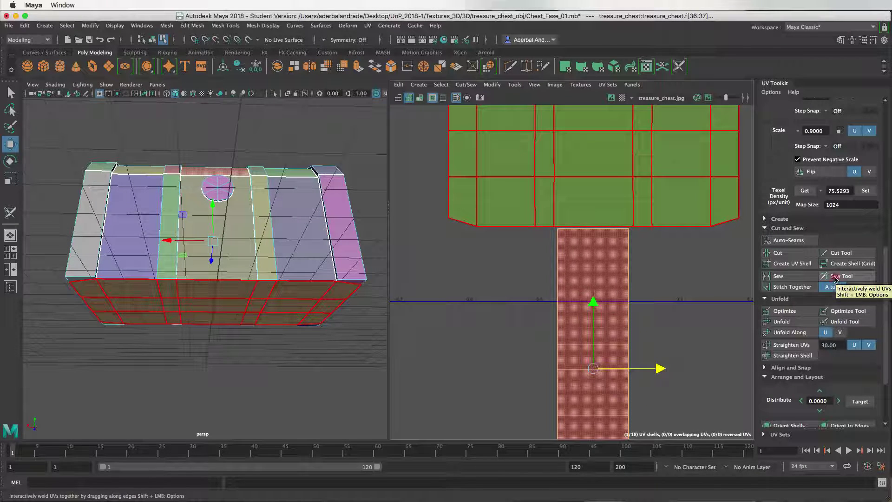
click(588, 228)
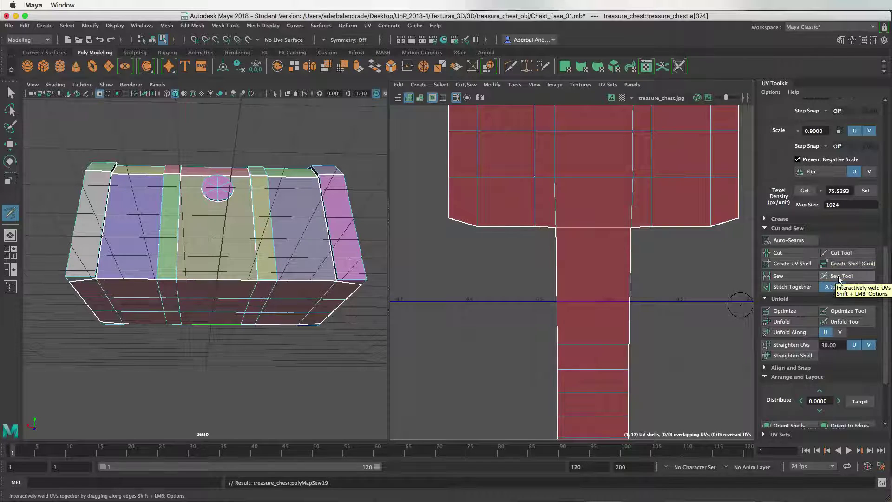
click(836, 278)
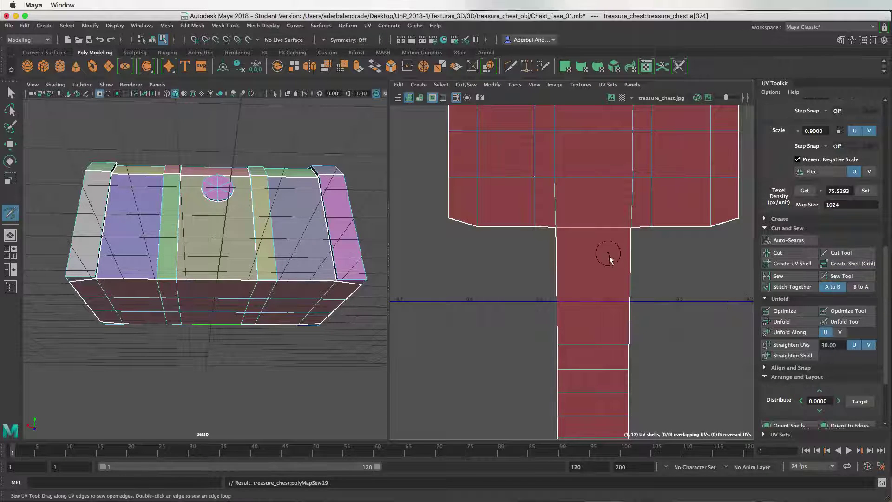
scroll(626, 290, down, 3)
scroll(588, 249, down, 1)
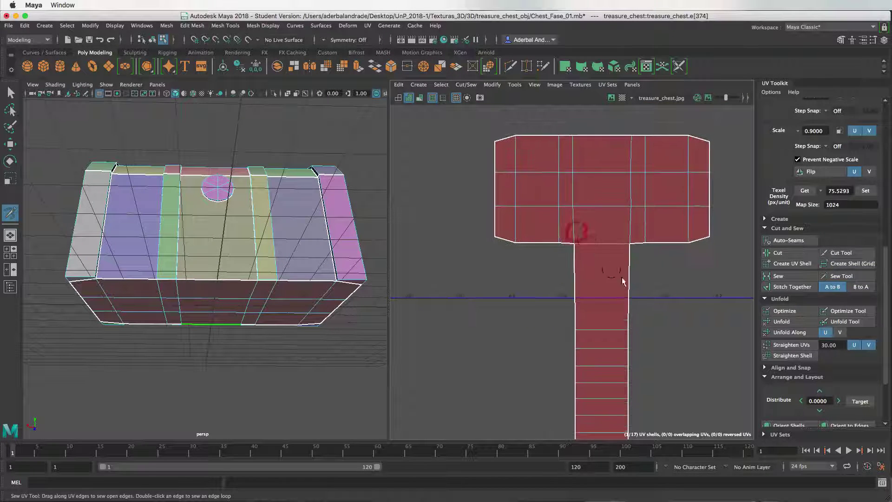
scroll(622, 279, down, 1)
scroll(587, 242, up, 1)
scroll(599, 258, down, 1)
scroll(591, 235, down, 1)
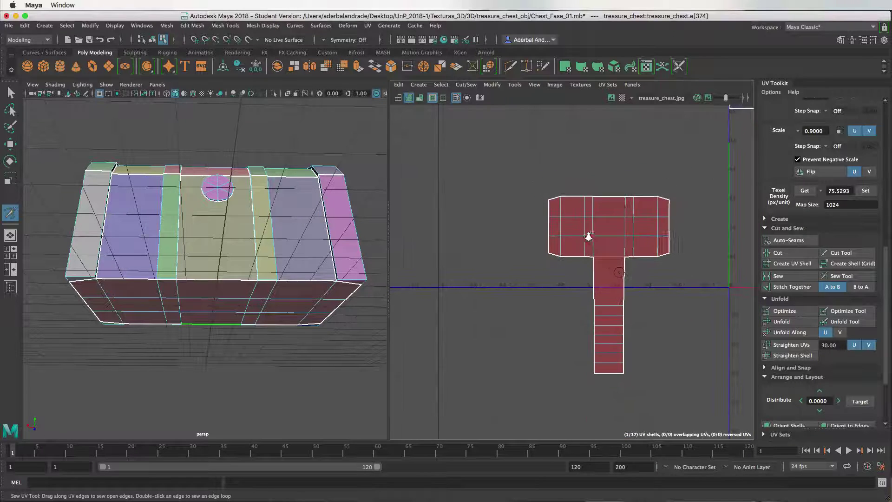
scroll(572, 253, down, 1)
scroll(534, 254, down, 1)
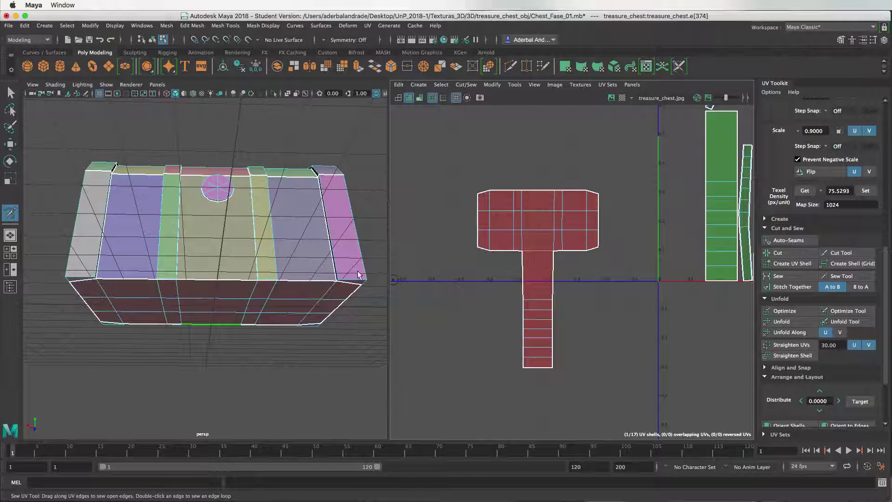
click(12, 93)
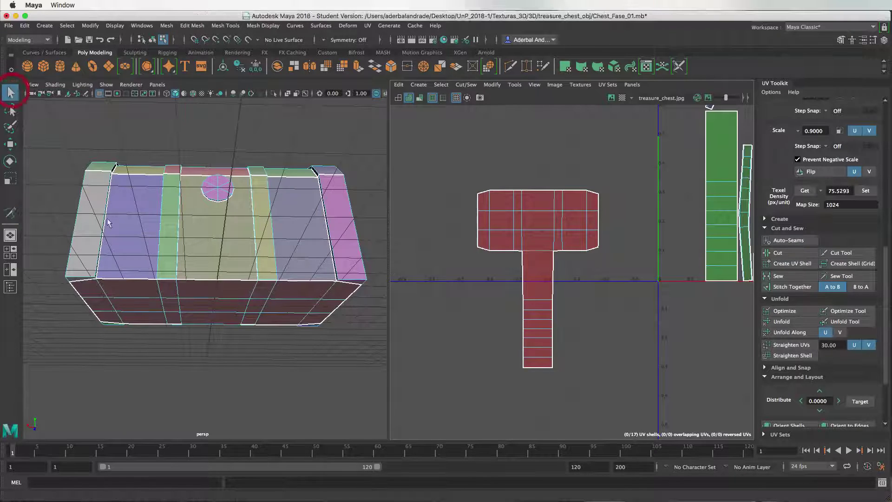
- Orbit the chest model to inspect it and zoom out to reveal the other UV shells
click(218, 364)
mouse_move(191, 352)
alt+mouse_down()
mouse_move(264, 348)
mouse_move(319, 358)
mouse_move(218, 322)
mouse_move(253, 305)
alt+mouse_up()
alt+drag(180, 322, 199, 333)
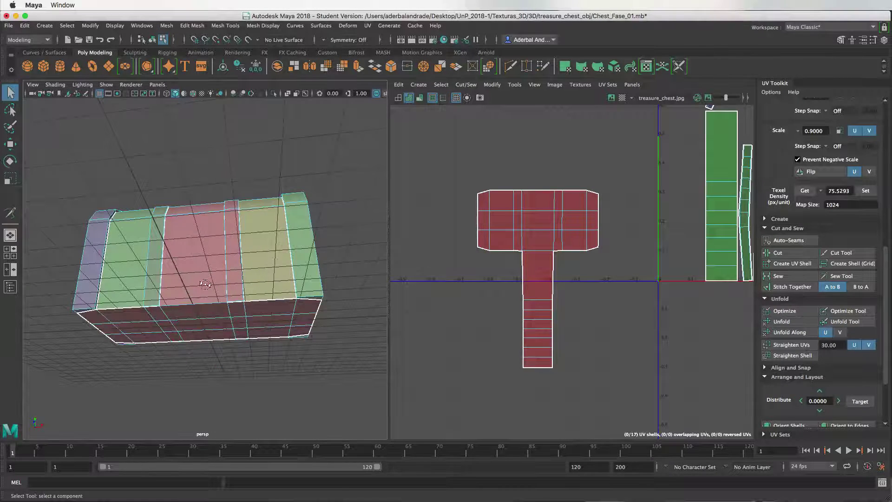
mouse_move(206, 284)
alt+mouse_down()
mouse_move(159, 338)
mouse_move(175, 235)
mouse_move(110, 209)
alt+mouse_up()
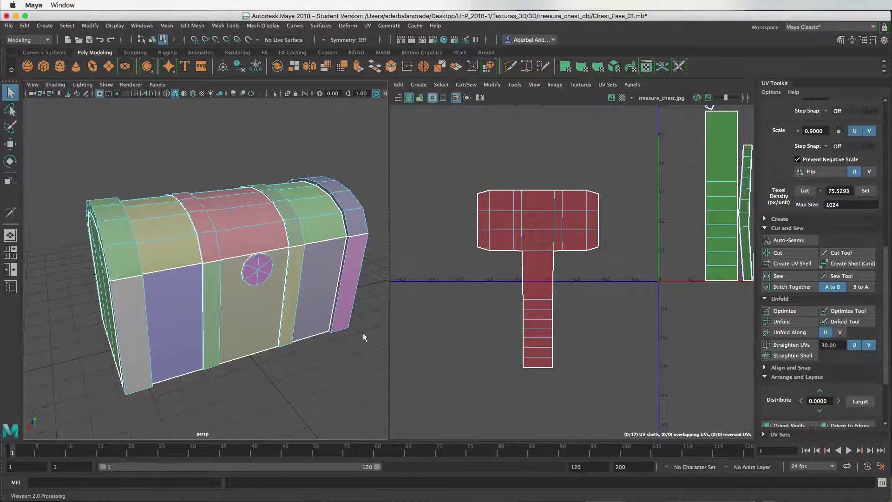
mouse_move(364, 332)
alt+mouse_down()
mouse_move(251, 308)
mouse_move(380, 322)
alt+mouse_up()
alt+drag(306, 329, 257, 287)
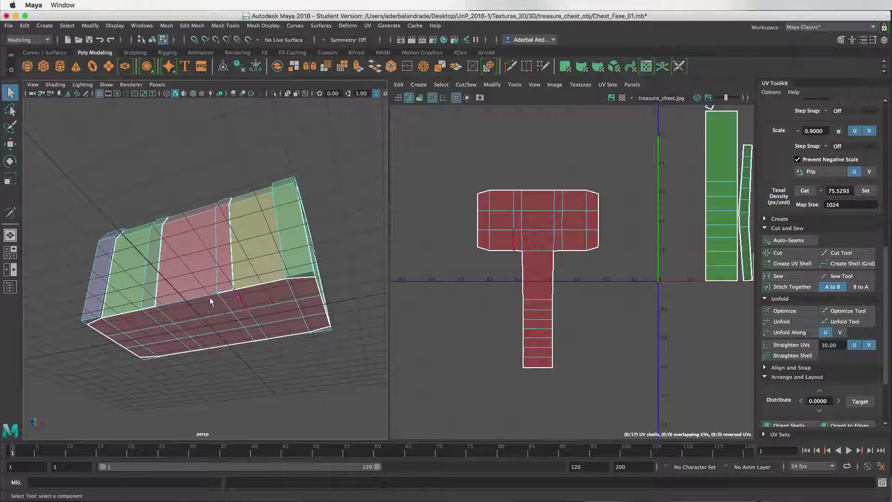
scroll(650, 283, down, 2)
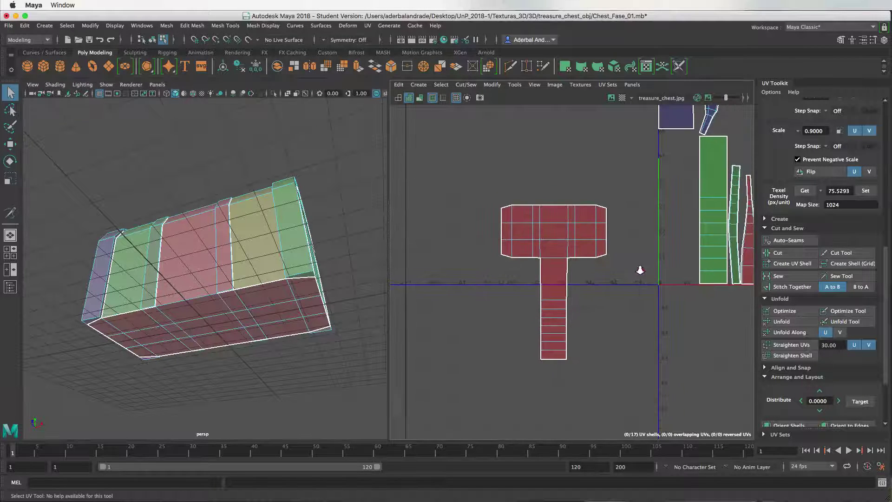
mouse_move(641, 269)
alt+middle_down()
mouse_move(591, 292)
mouse_move(573, 274)
alt+middle_up()
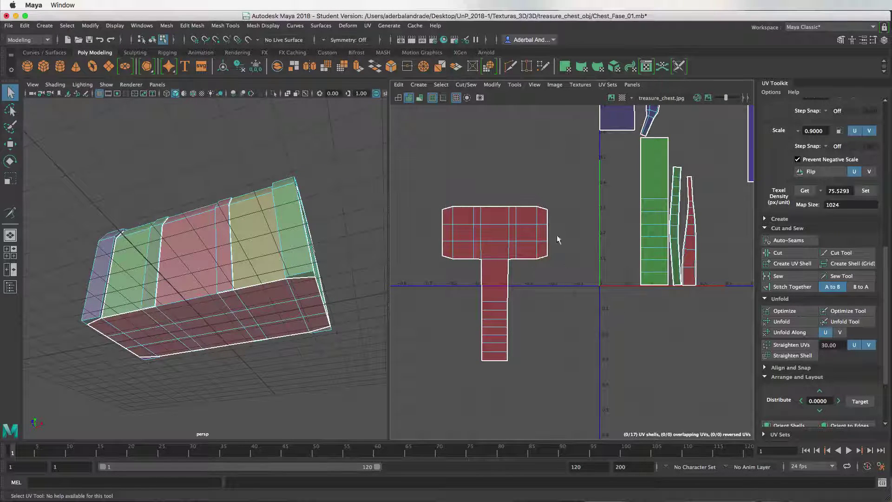
- Move the green strip shell beside the stem and scale it to the stem's height
right_drag(654, 165, 655, 144)
key(w)
mouse_move(656, 208)
mouse_down()
mouse_move(518, 344)
mouse_move(527, 310)
mouse_move(585, 308)
mouse_up()
key(r)
key(w)
scroll(526, 310, up, 4)
key(r)
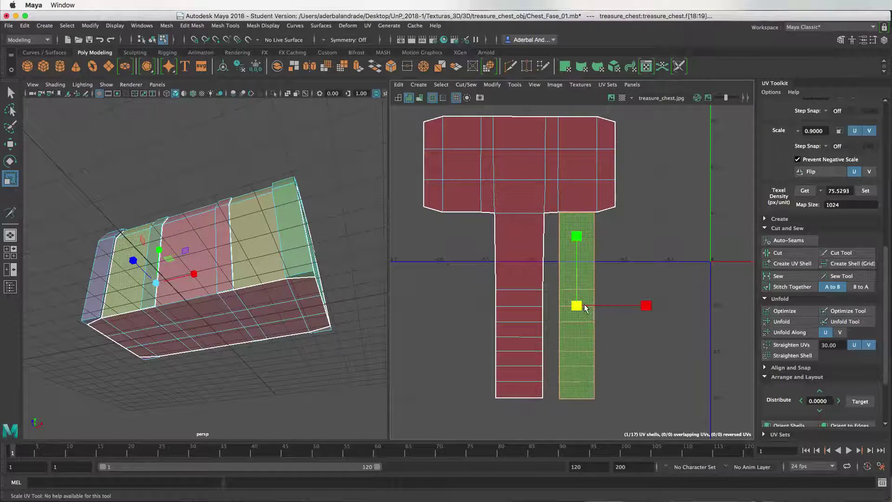
key(w)
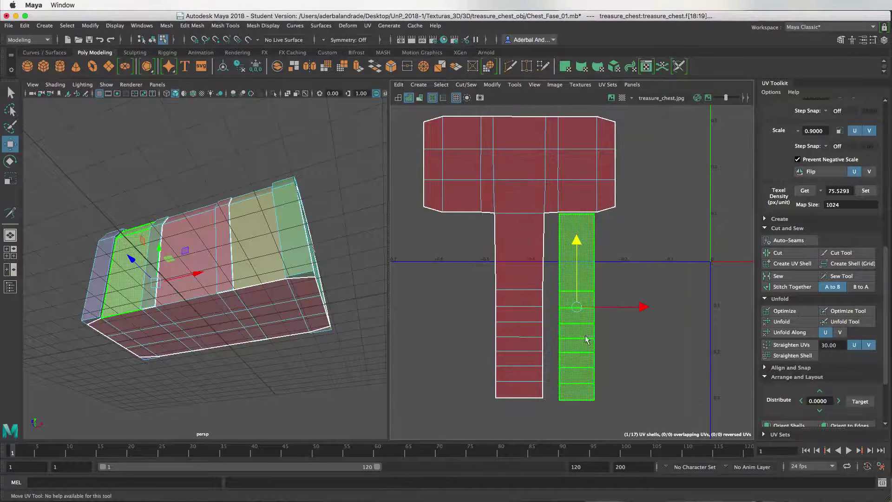
- Sew the green strip's top edge to the wide shell's bottom edge with the Sew Tool
right_drag(575, 227, 572, 209)
click(831, 275)
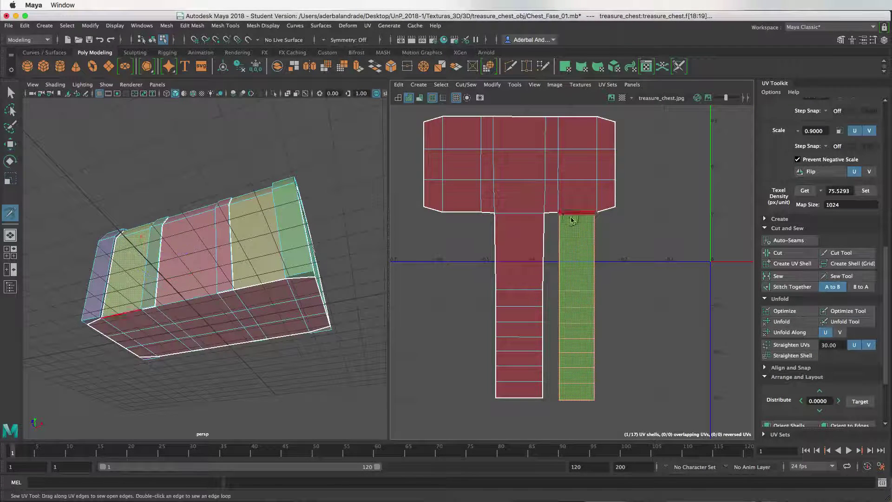
click(571, 220)
scroll(562, 311, down, 2)
scroll(563, 307, down, 2)
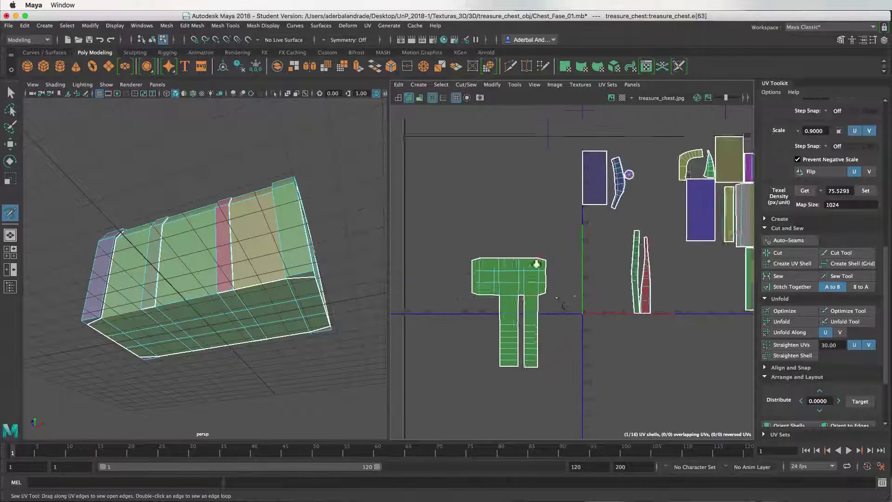
- Pan to the other shells and return to plain whole-shell selection mode
alt+middle_drag(564, 307, 526, 304)
right_click(482, 273)
key(q)
right_drag(482, 273, 444, 261)
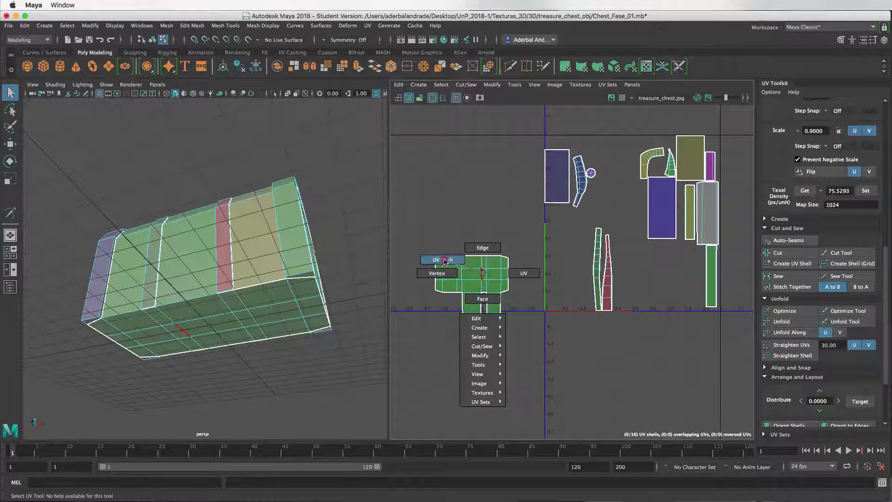
scroll(464, 312, up, 2)
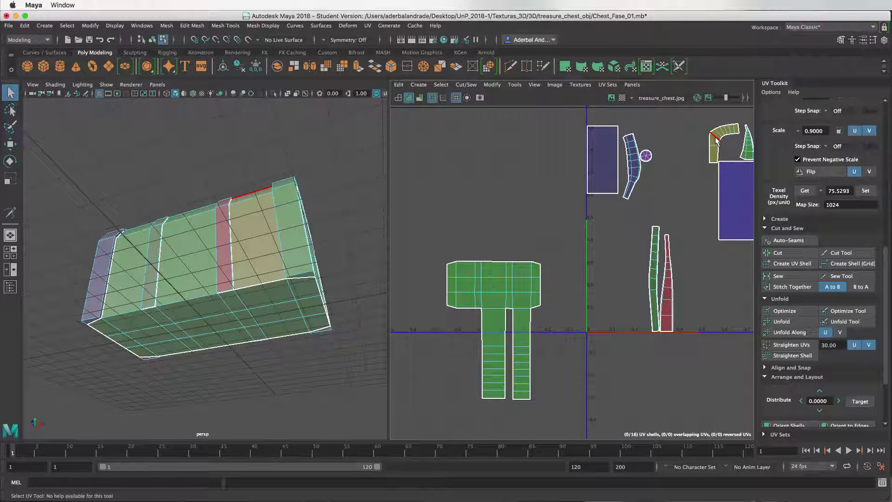
- Move the curved L-shaped strap shell into the open left area and deselect it
right_drag(716, 138, 684, 129)
click(719, 142)
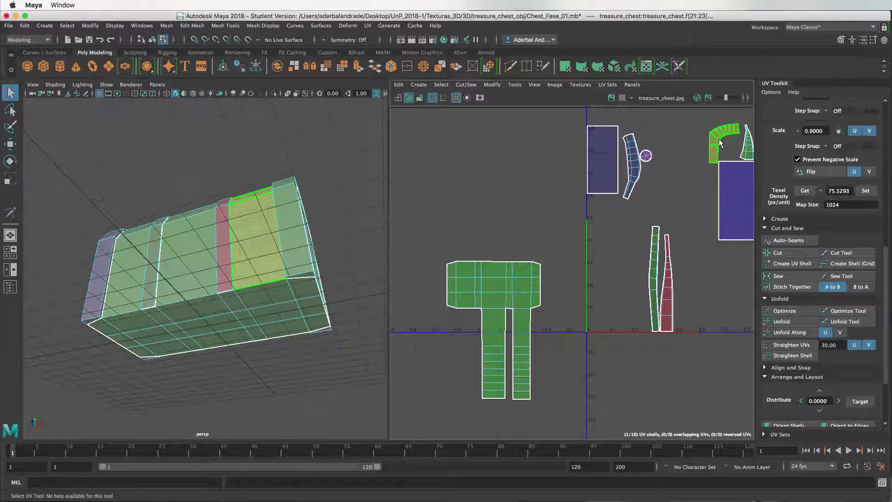
key(w)
mouse_move(723, 145)
mouse_down()
mouse_move(506, 208)
mouse_move(437, 369)
mouse_move(480, 209)
mouse_up()
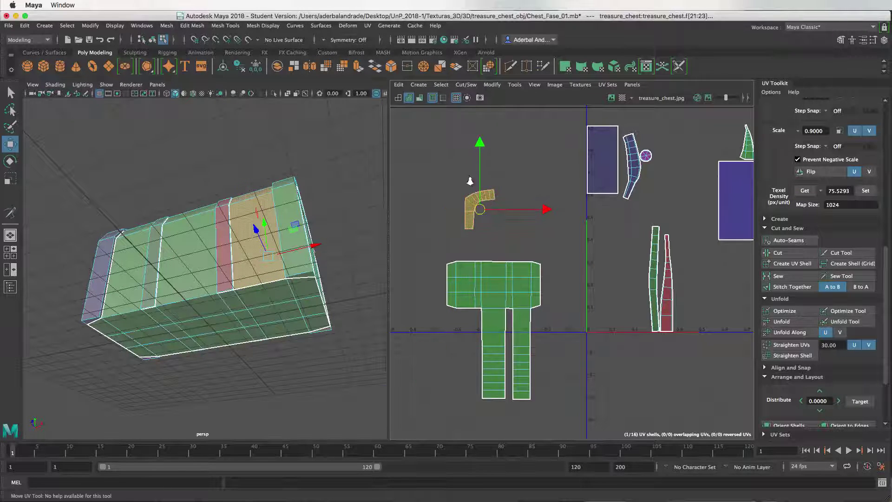
scroll(530, 303, up, 3)
scroll(538, 304, up, 1)
scroll(555, 308, up, 2)
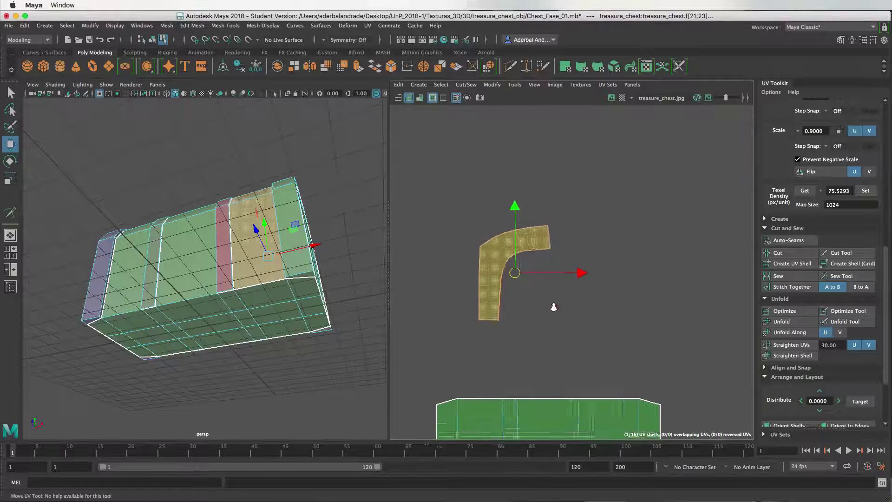
scroll(553, 307, up, 1)
scroll(562, 298, up, 2)
scroll(566, 325, up, 2)
scroll(568, 353, up, 1)
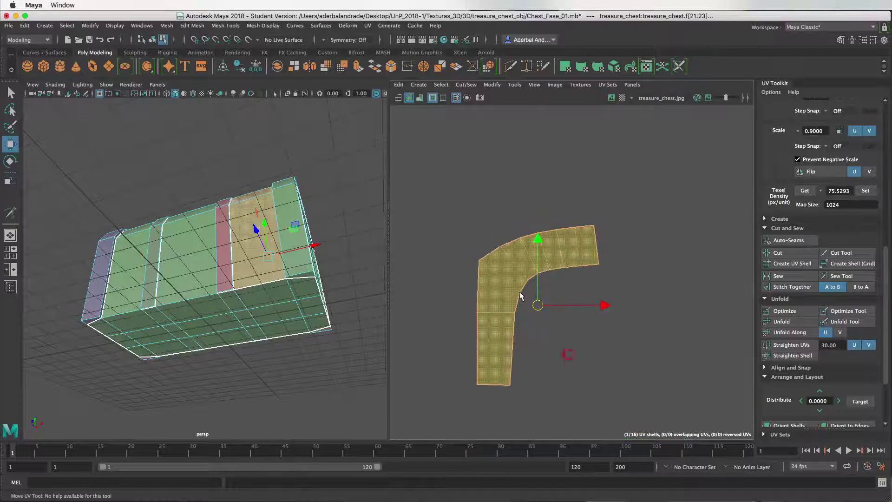
click(562, 298)
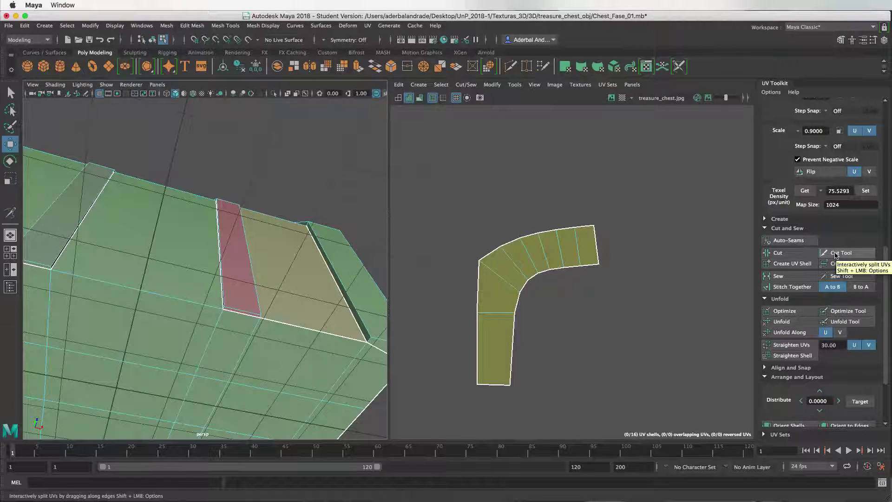
- Cut the strap shell apart at the UV edge on its bend with the Cut Tool
click(834, 254)
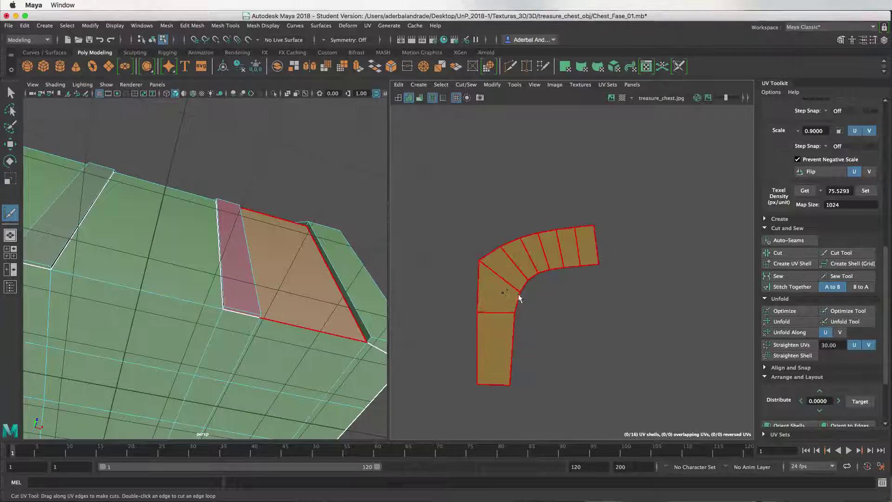
right_click(498, 279)
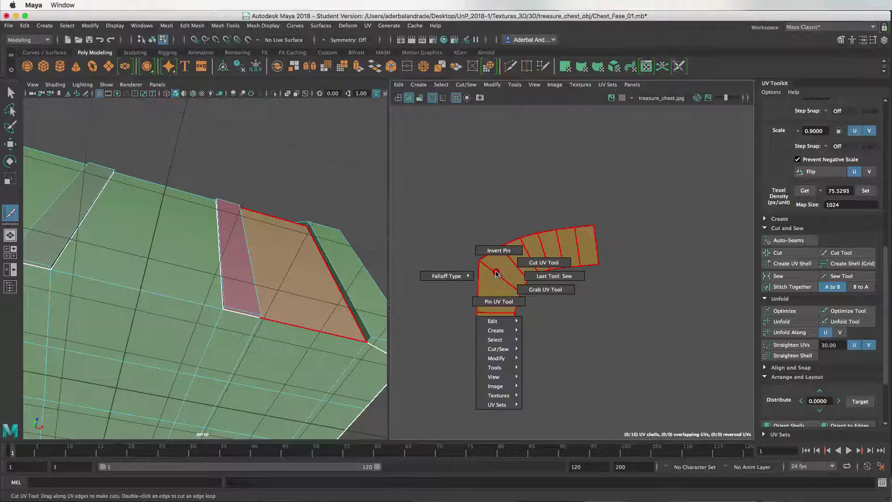
click(493, 273)
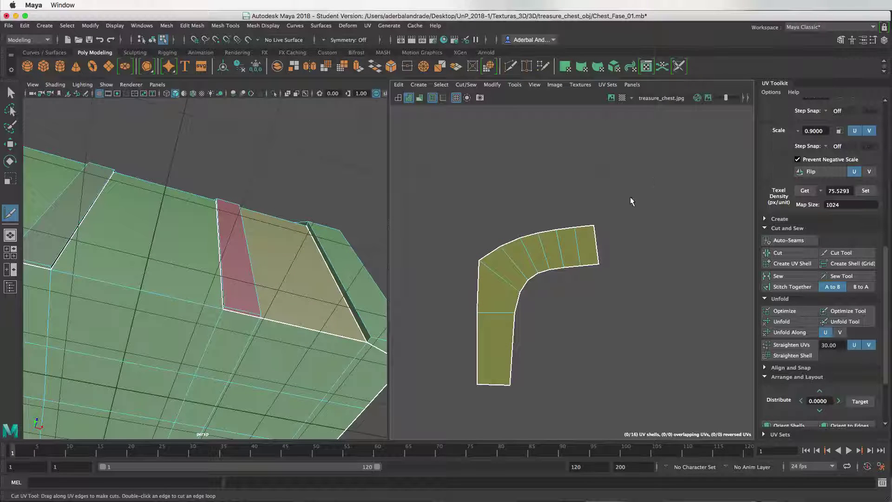
key(q)
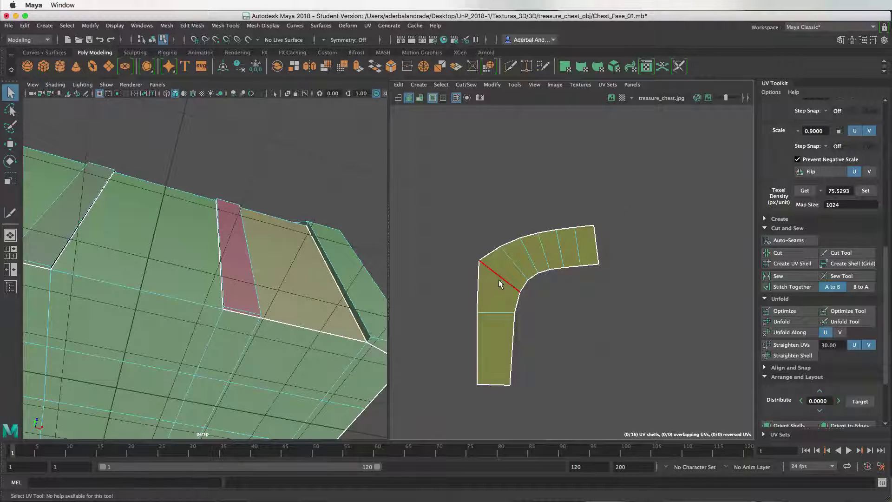
click(502, 281)
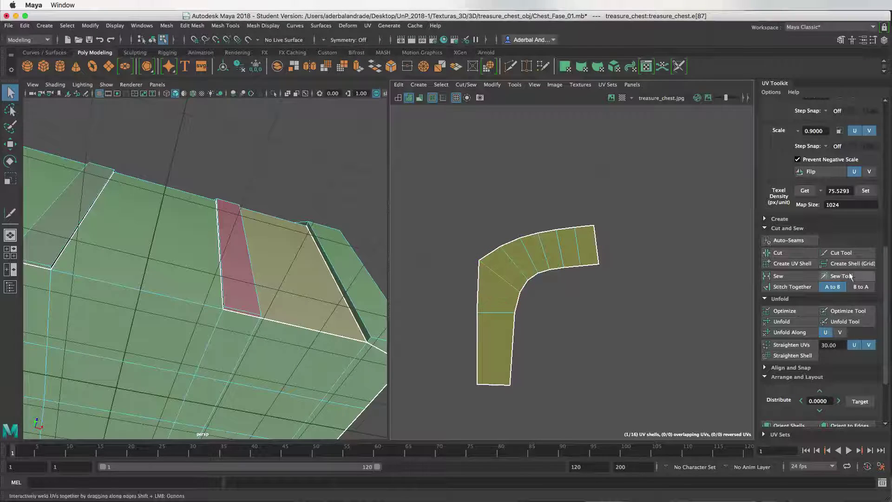
click(839, 252)
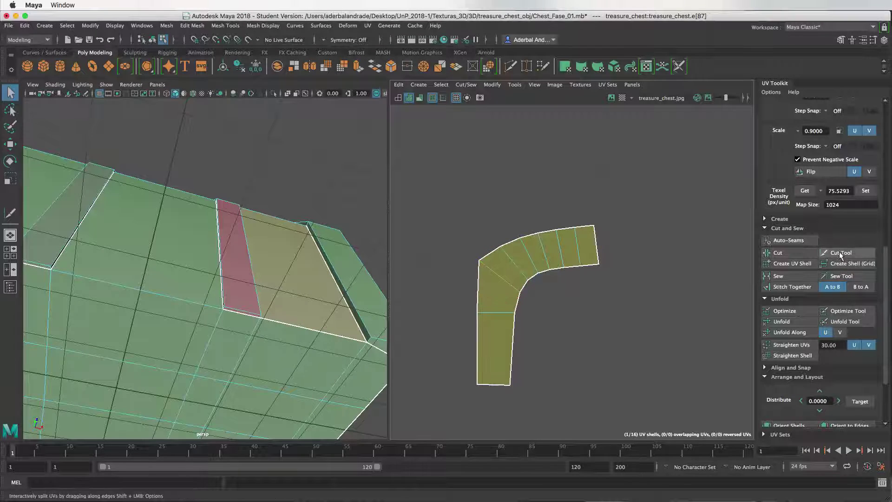
click(506, 282)
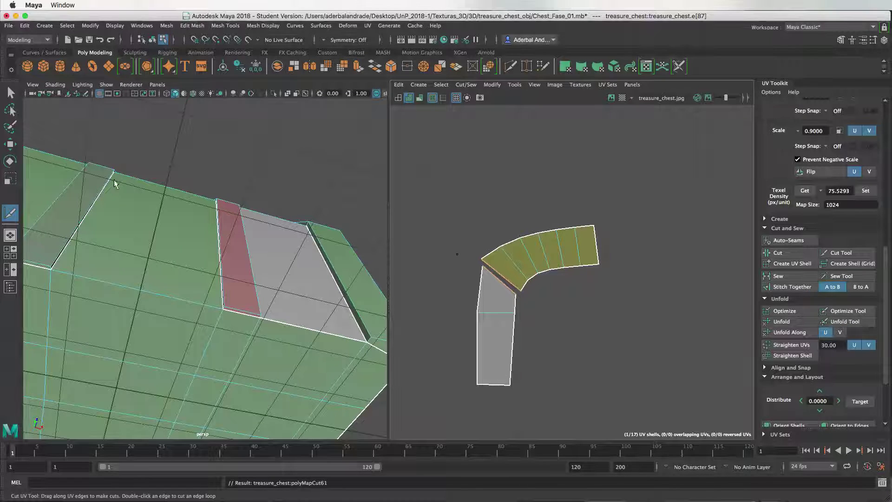
- Select the curved strap piece as a whole shell
click(11, 92)
right_drag(532, 251, 506, 241)
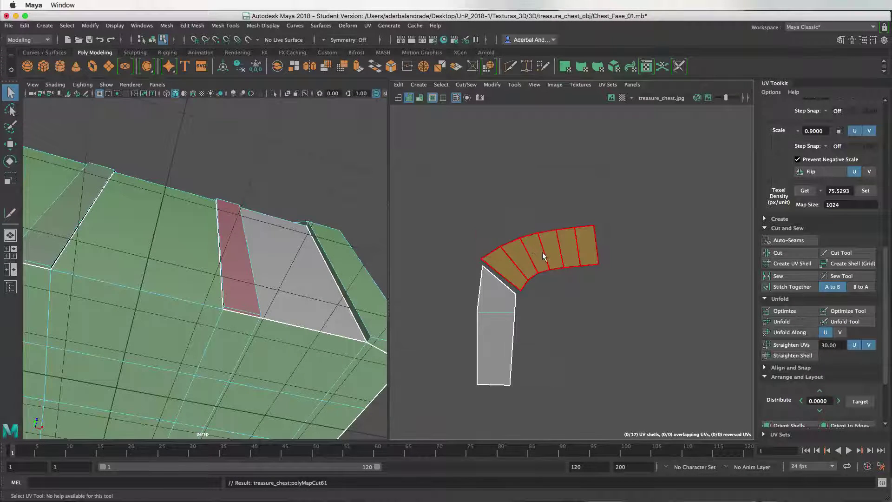
click(538, 249)
- Unfold the curved strap piece from the UV Toolkit
click(779, 320)
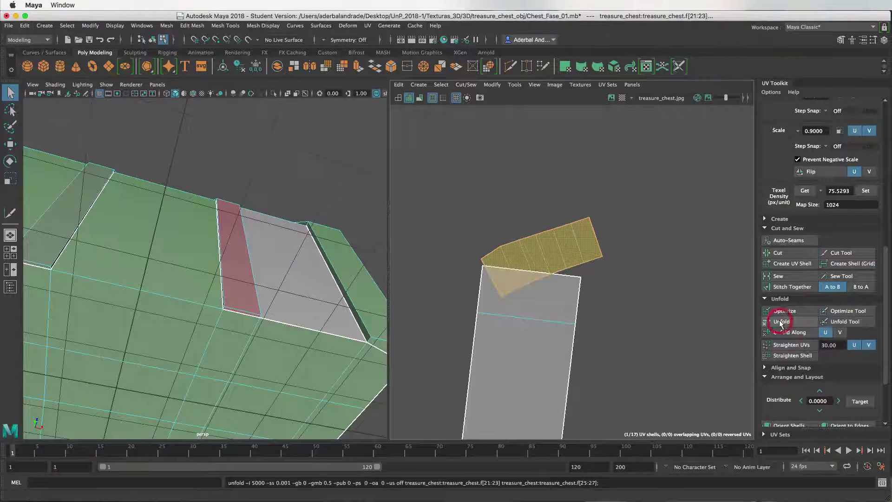
scroll(611, 323, down, 1)
scroll(569, 247, down, 2)
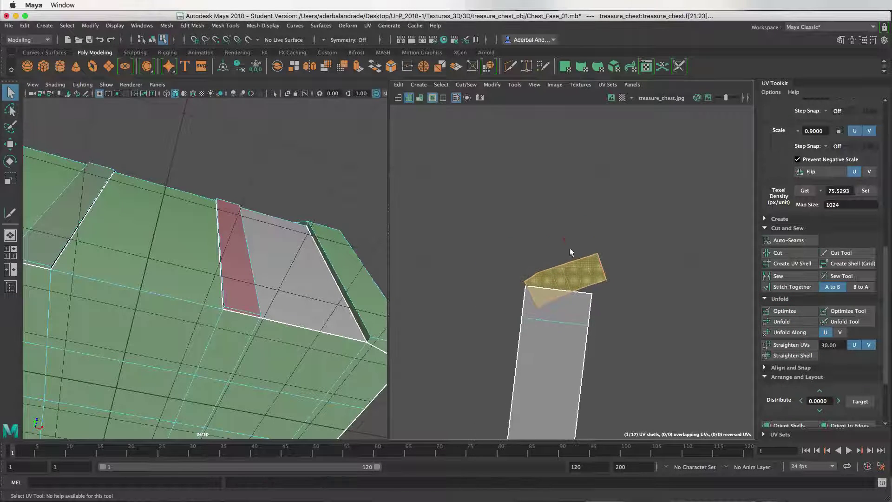
scroll(570, 247, down, 2)
scroll(567, 235, down, 1)
scroll(567, 235, down, 1)
scroll(568, 235, down, 1)
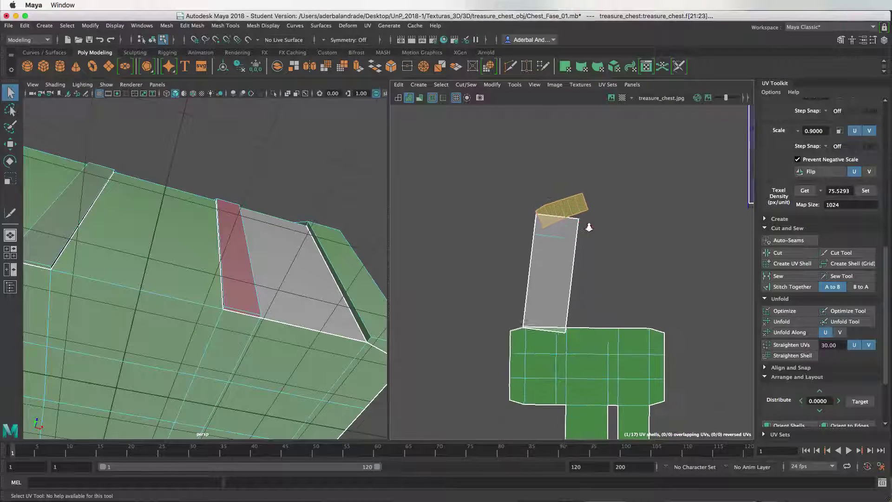
- Orient the small curved and long strap shells upright with Orient Shells
click(603, 210)
click(570, 209)
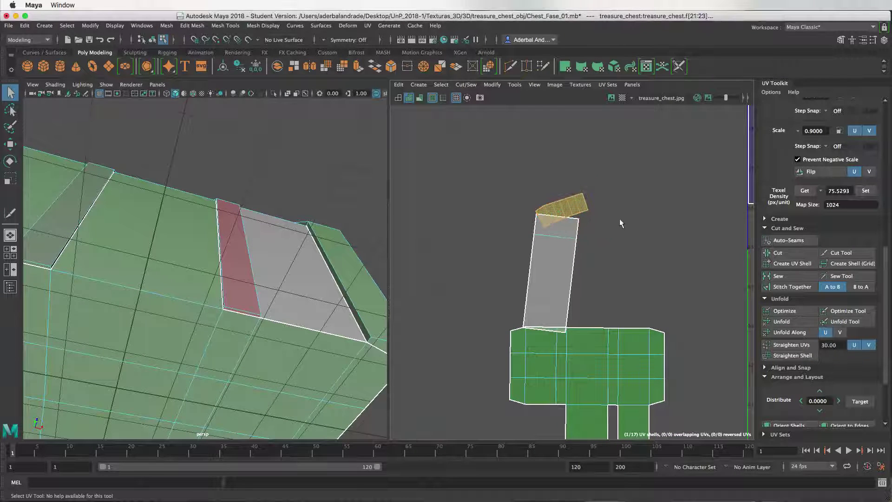
scroll(884, 325, down, 1)
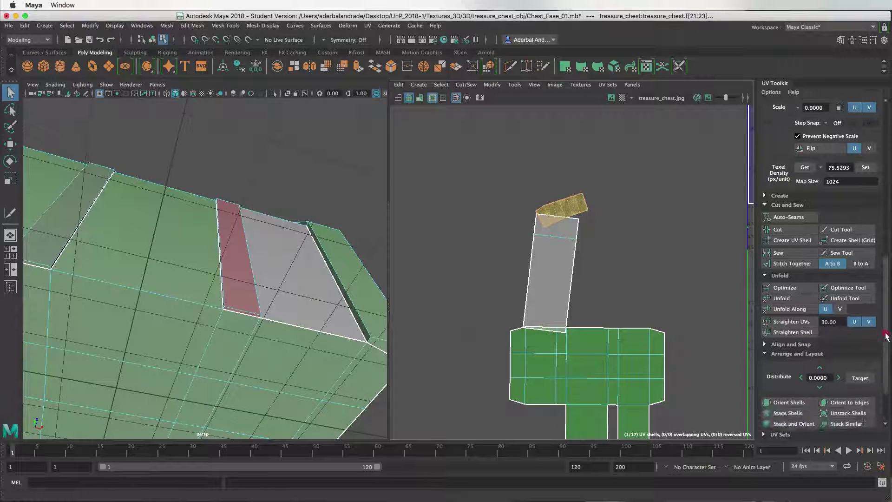
scroll(884, 326, down, 3)
click(799, 342)
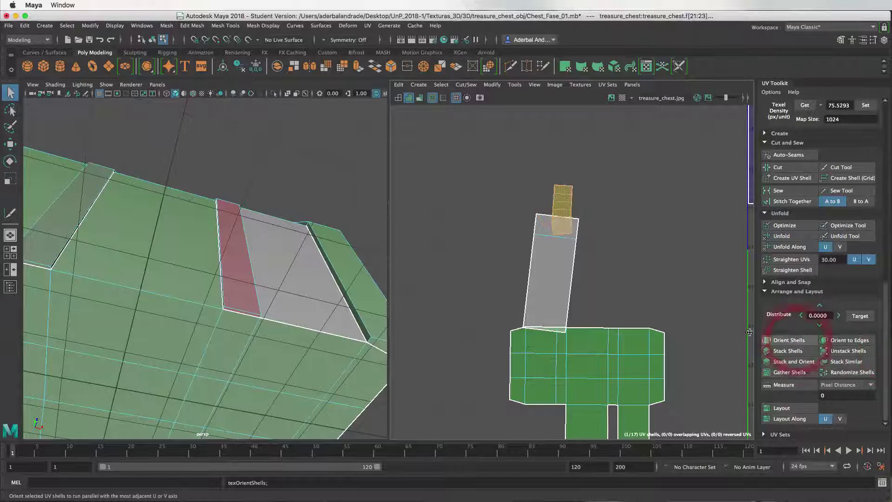
click(544, 269)
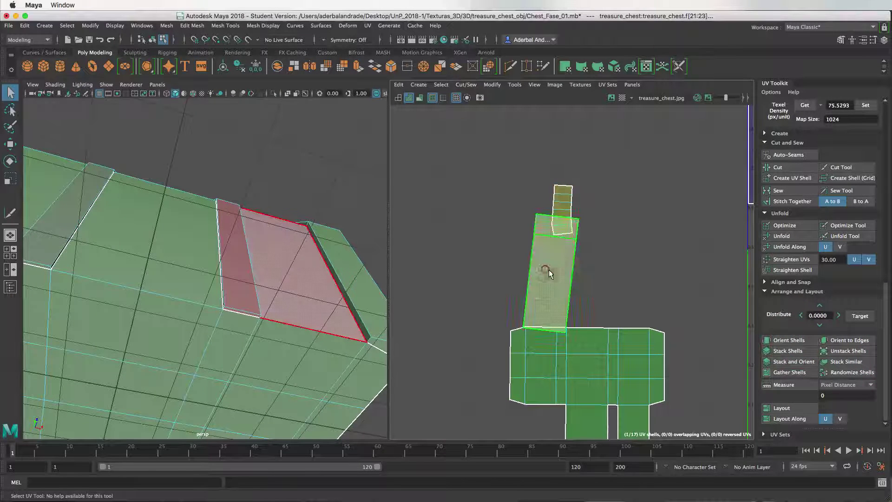
click(789, 340)
click(623, 248)
- Select the upper strap shell and expand the Align and Snap section of the UV Toolkit
alt+middle_drag(548, 258, 509, 219)
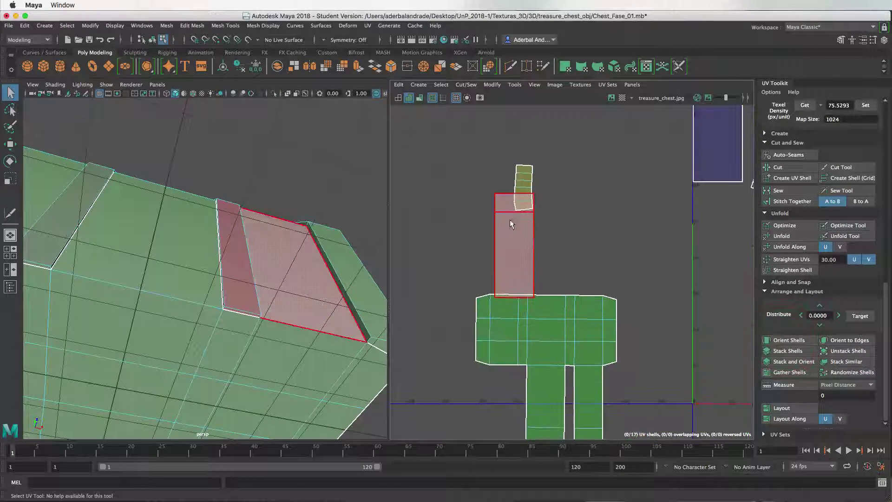
click(509, 219)
key(w)
scroll(570, 259, up, 3)
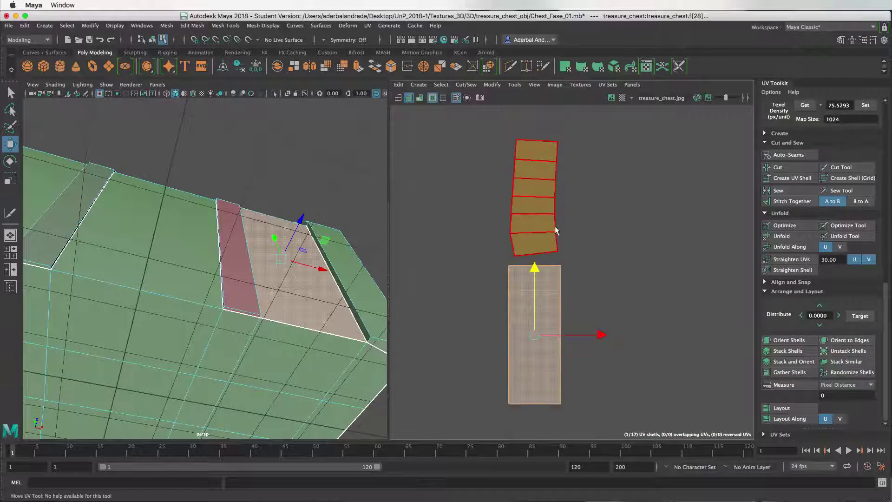
click(553, 230)
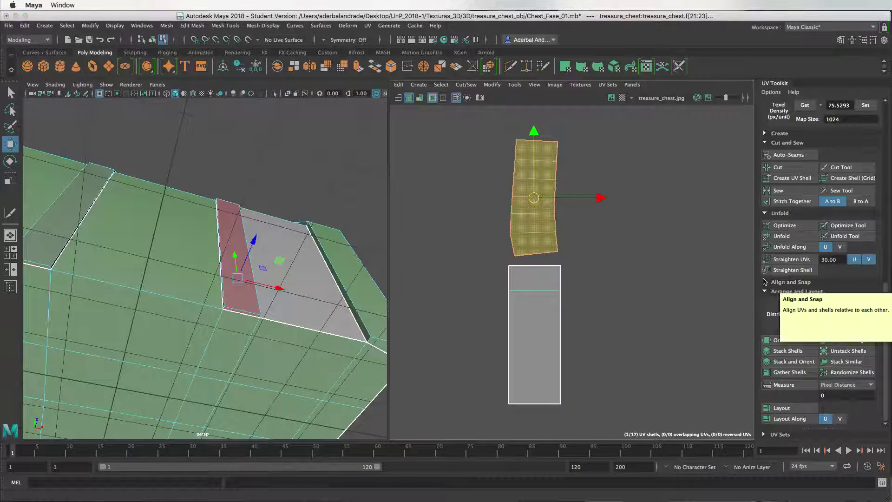
click(764, 282)
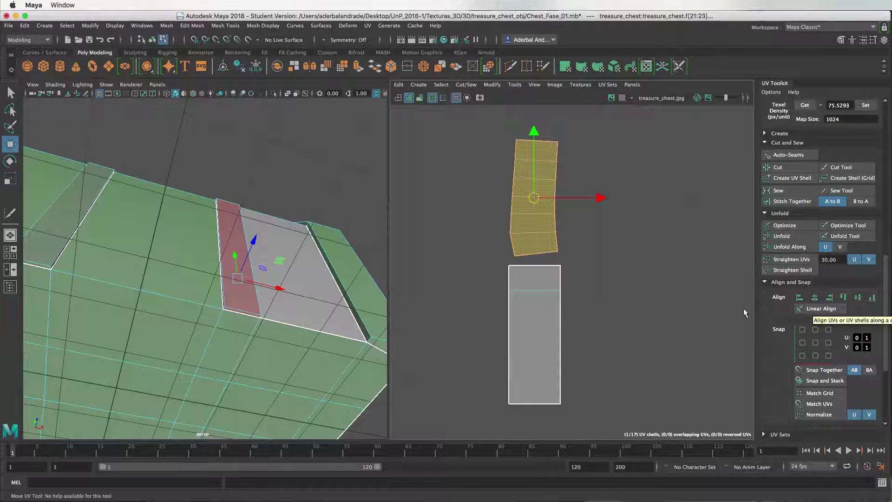
- Switch to UV component mode and marquee-select UVs of the upper strap shell
click(526, 227)
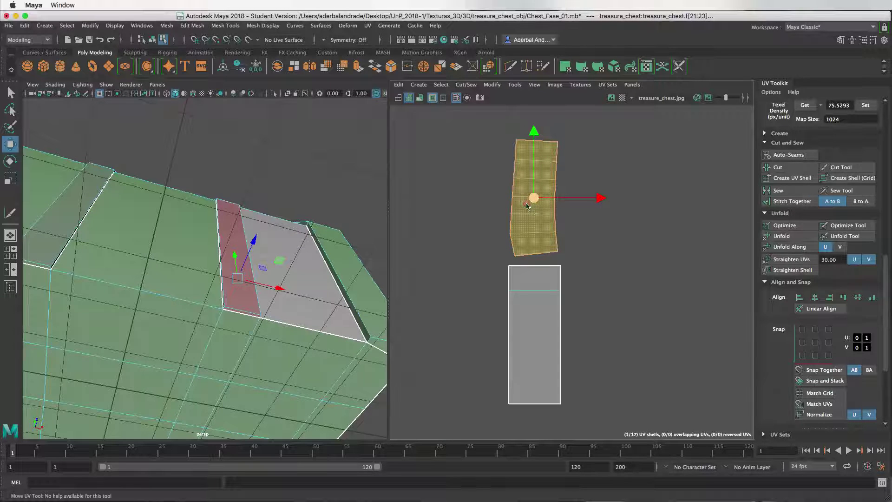
right_drag(527, 206, 564, 206)
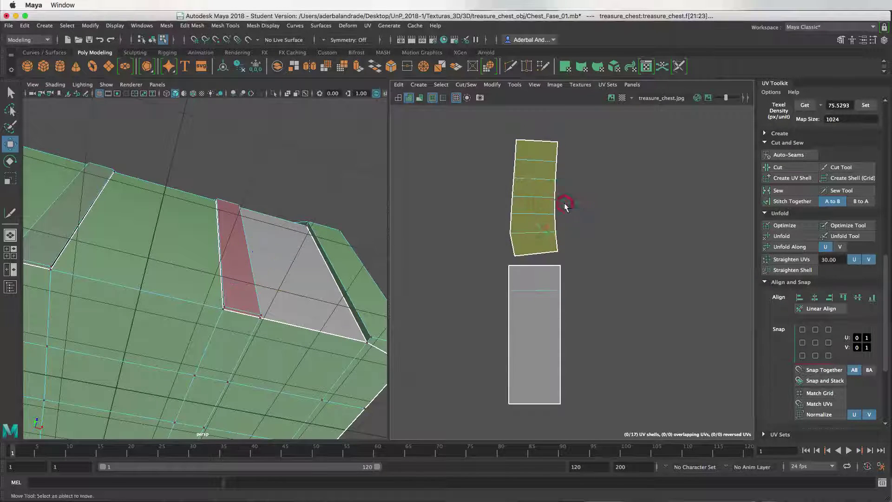
drag(498, 132, 573, 257)
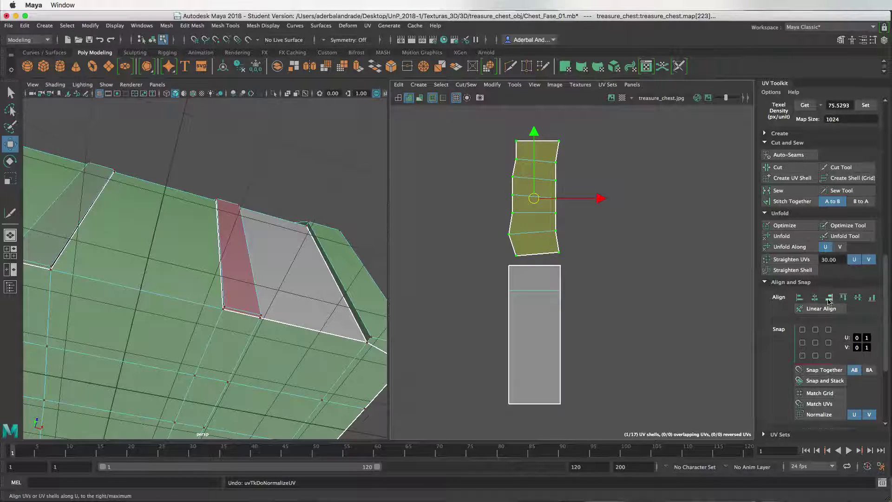
- Align the upper strap shell's right and left edge UVs vertically
click(597, 223)
drag(549, 130, 580, 258)
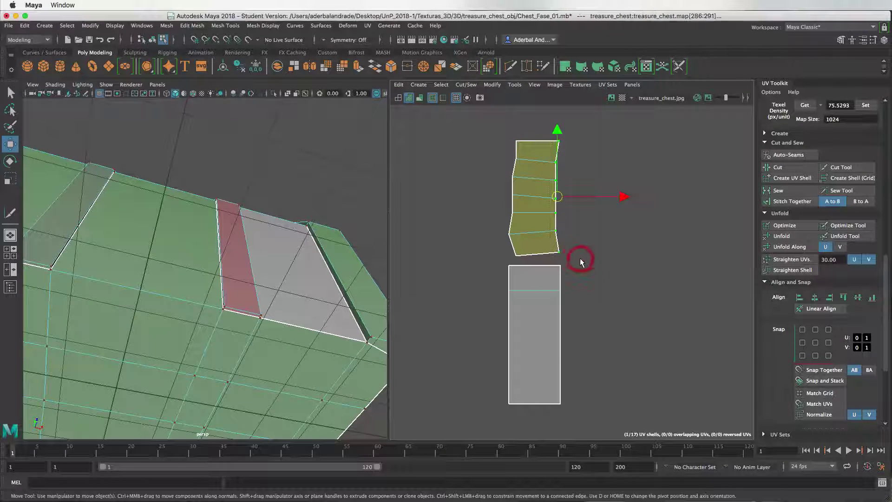
click(814, 298)
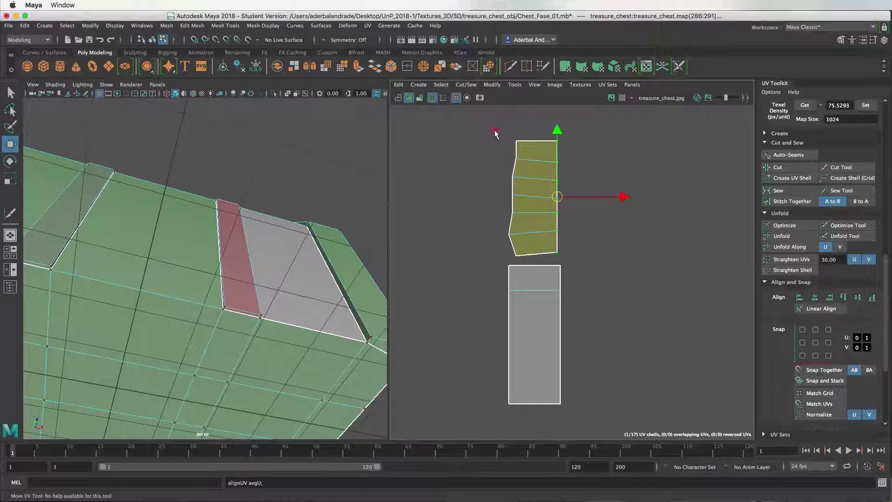
drag(493, 129, 534, 262)
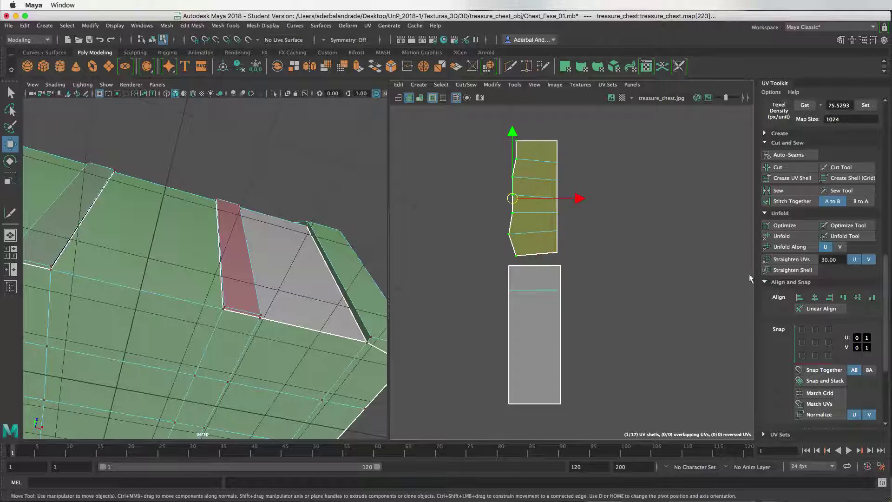
click(814, 298)
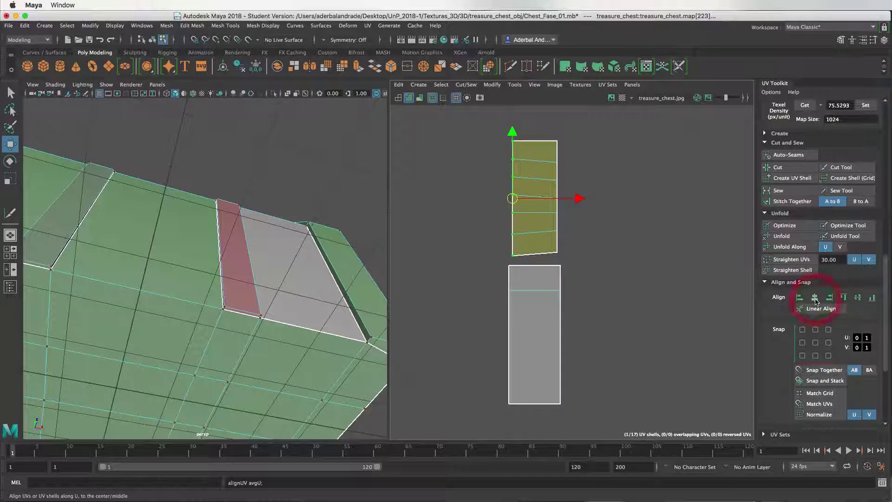
- Level the shell's bottom edge and each remaining horizontal UV row to its average V
click(598, 253)
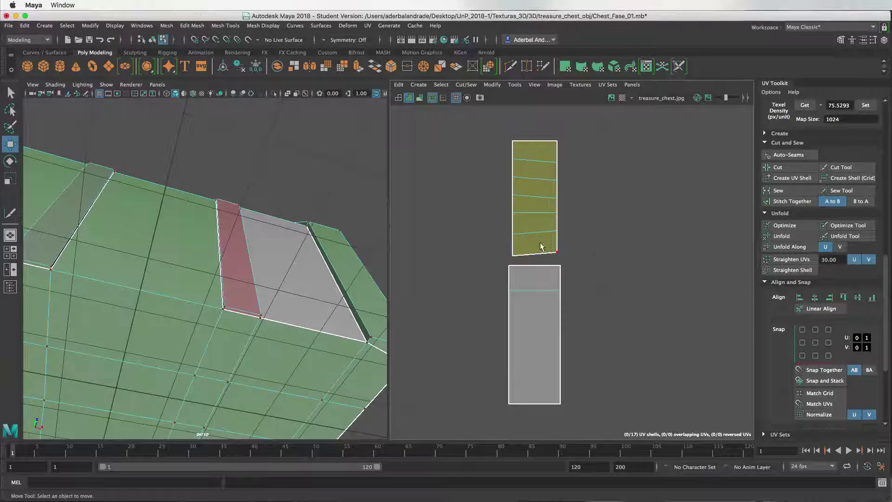
drag(565, 249, 506, 258)
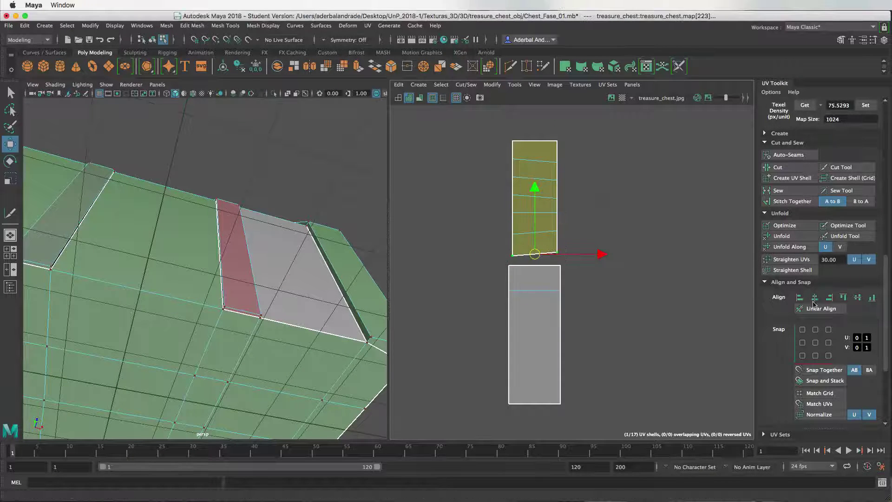
click(857, 297)
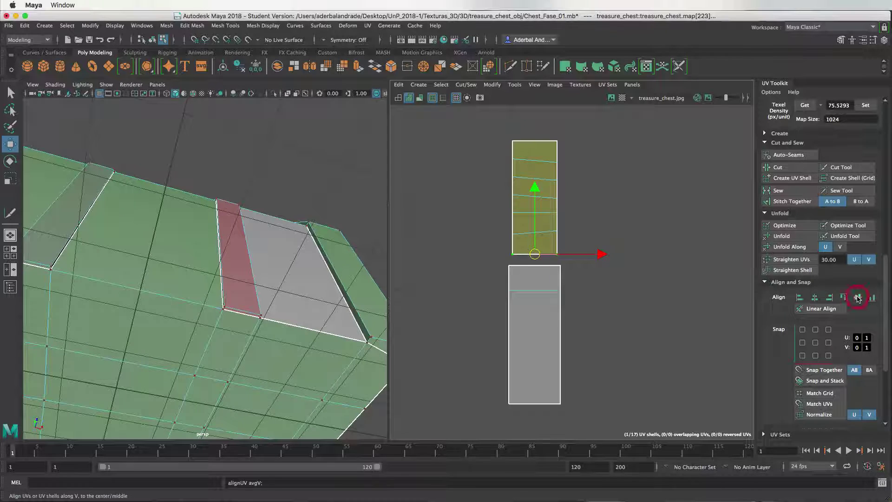
drag(565, 156, 492, 166)
key(g)
drag(565, 173, 492, 184)
key(g)
drag(564, 191, 487, 200)
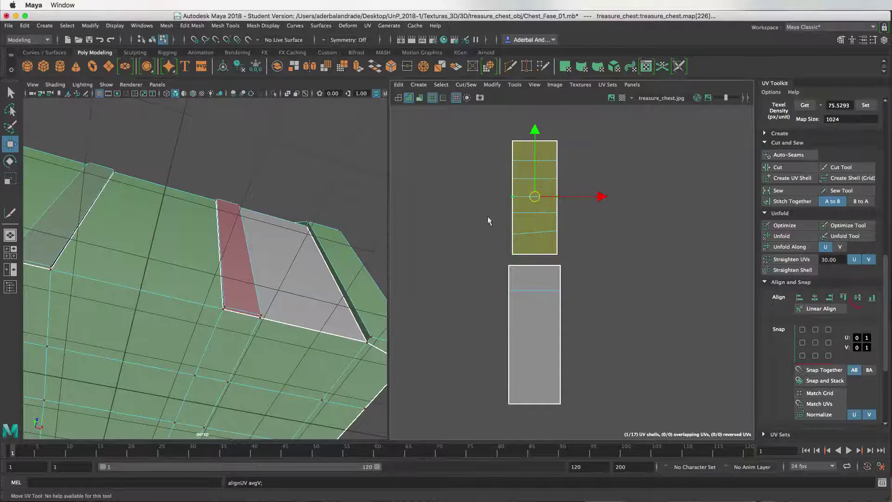
drag(565, 208, 496, 219)
click(496, 226)
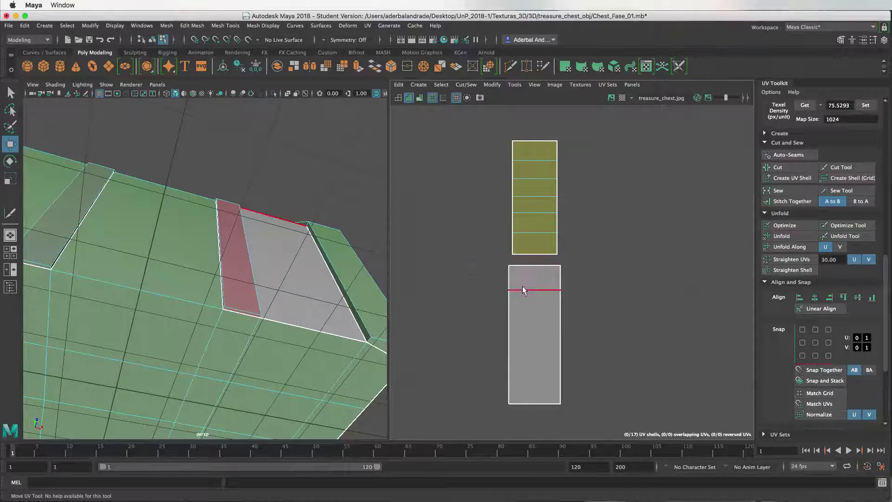
- Shrink the lower strap shell slightly and move it up flush against the upper shell's bottom edge
click(522, 290)
key(r)
drag(534, 333, 526, 338)
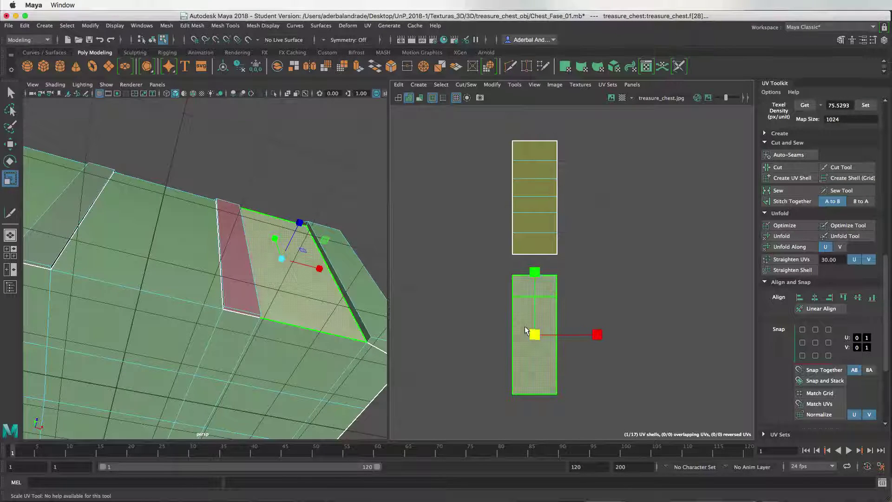
key(w)
drag(534, 271, 535, 249)
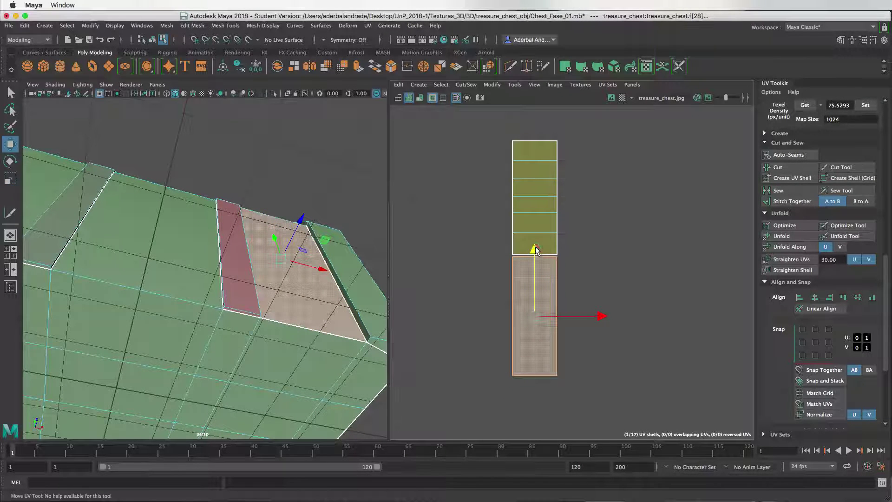
key(r)
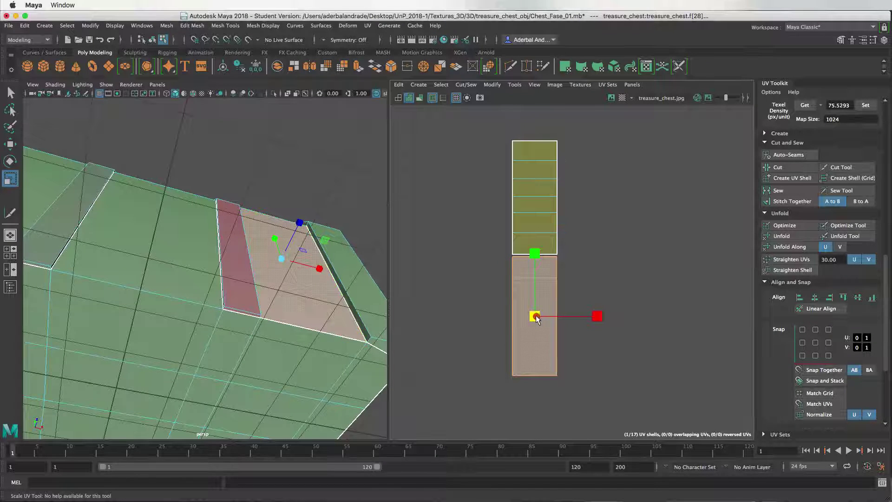
drag(536, 316, 536, 318)
click(592, 246)
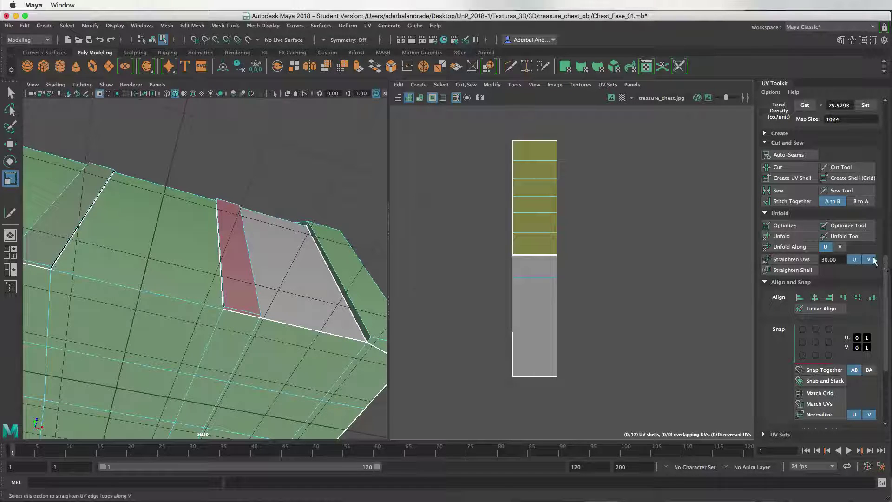
scroll(859, 262, up, 5)
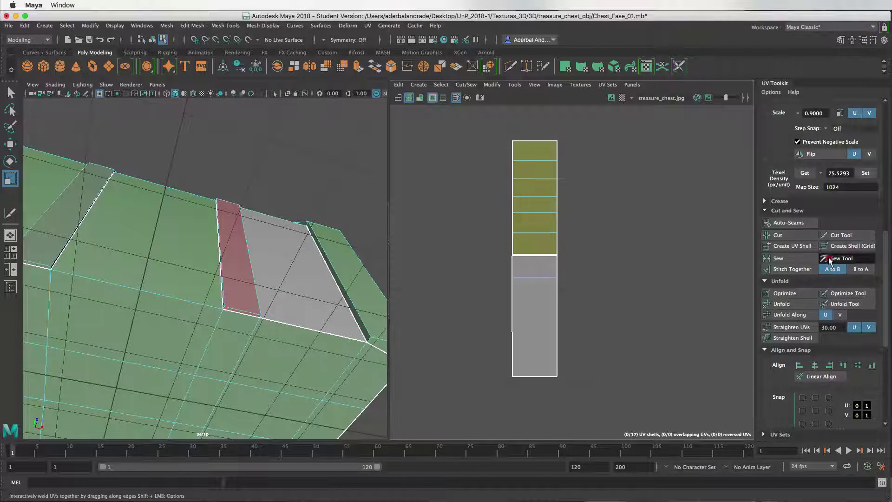
- Sew the shared edge between the upper and lower strap shells with the Sew Tool
click(830, 259)
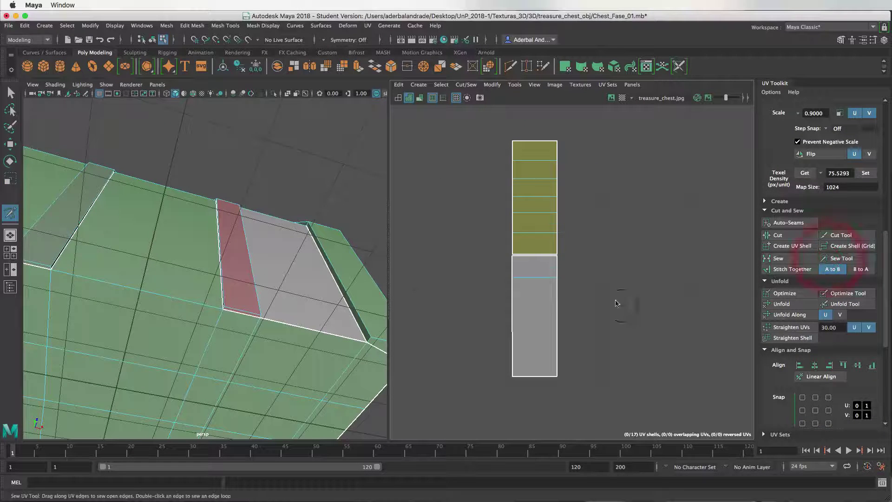
click(532, 256)
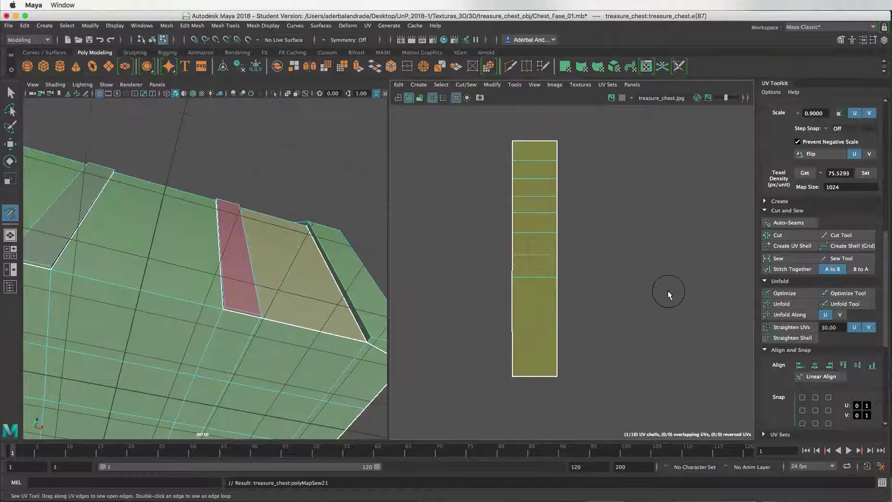
key(q)
scroll(534, 239, down, 3)
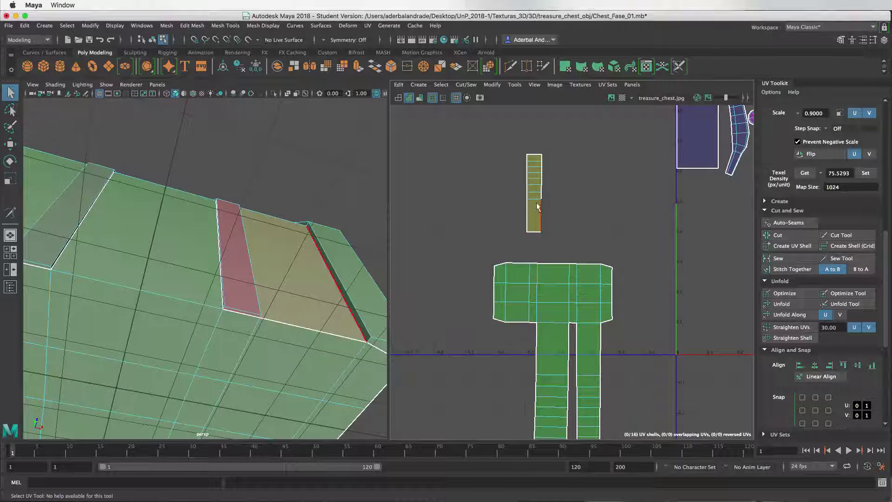
- Select the strap shell and flip it vertically
right_drag(533, 191, 520, 187)
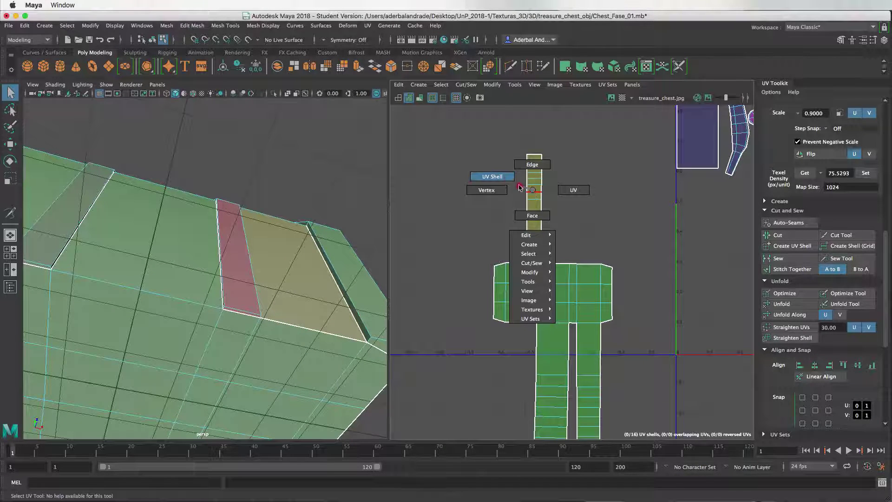
click(534, 190)
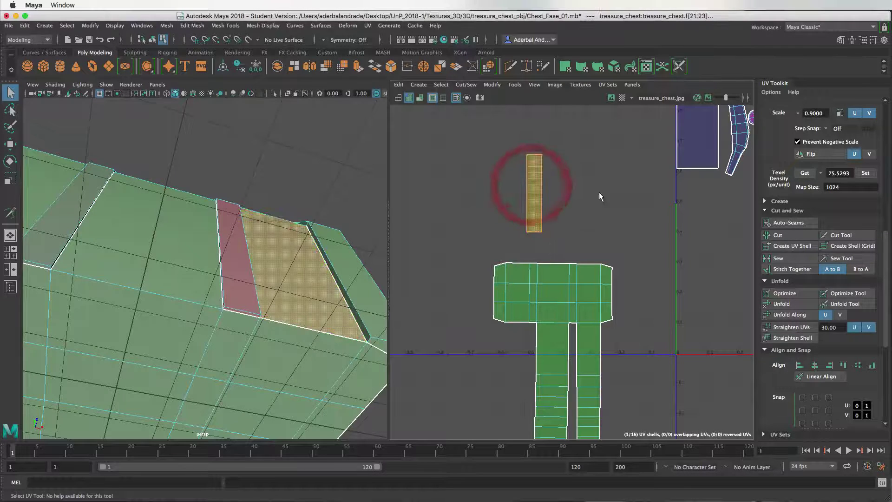
click(869, 156)
click(821, 154)
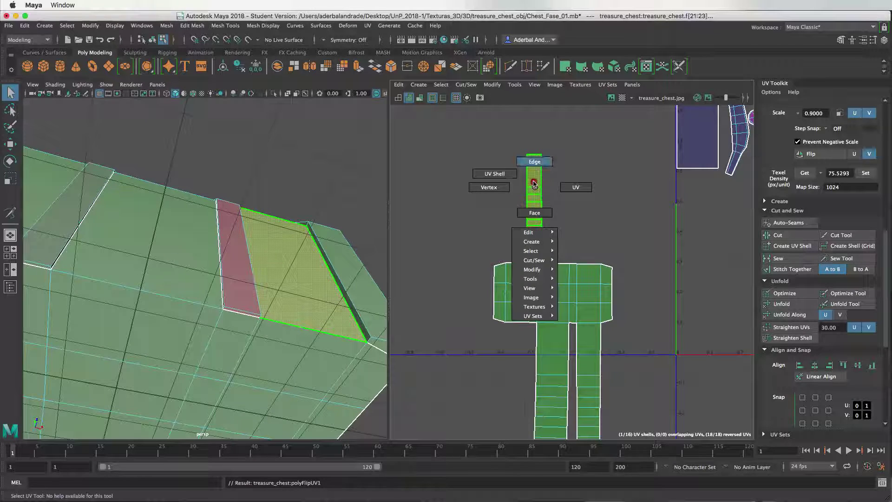
- Move the strap shell down beneath the large cross-shaped shell
right_drag(534, 190, 508, 173)
click(534, 181)
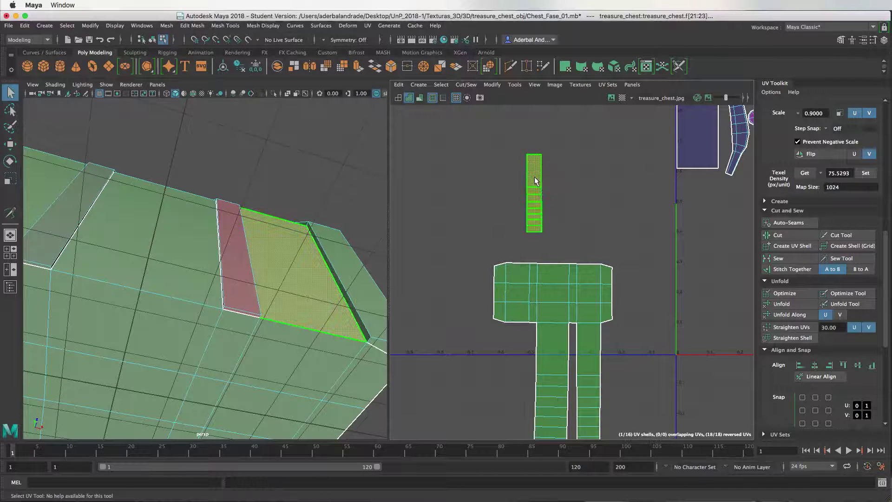
key(w)
drag(534, 194, 514, 366)
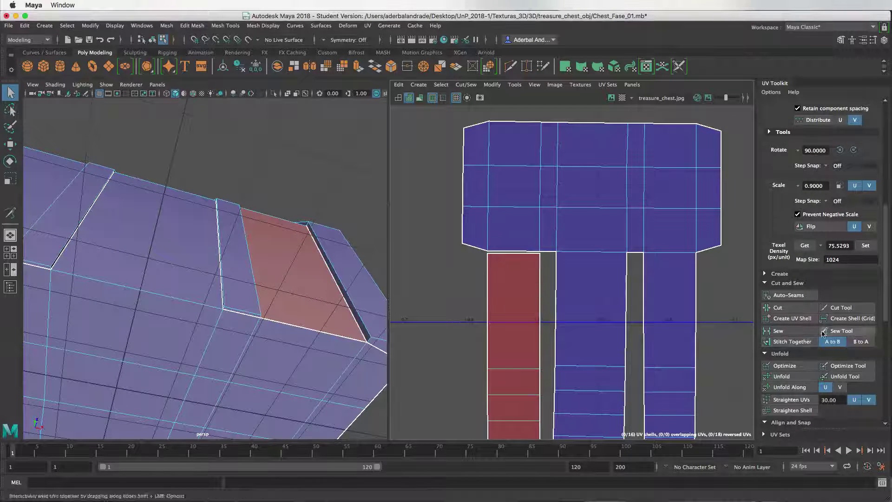
- Try sewing the strap's top edge to the large shell, then undo the pinched result
click(841, 331)
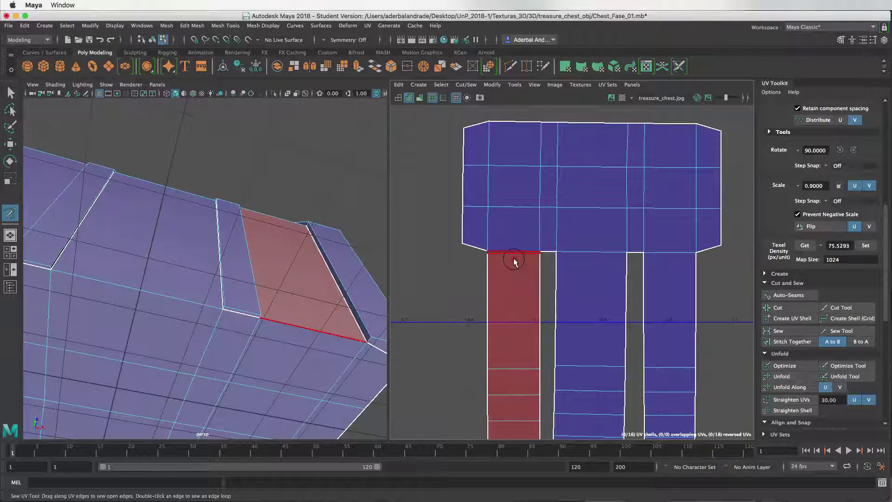
drag(497, 254, 534, 255)
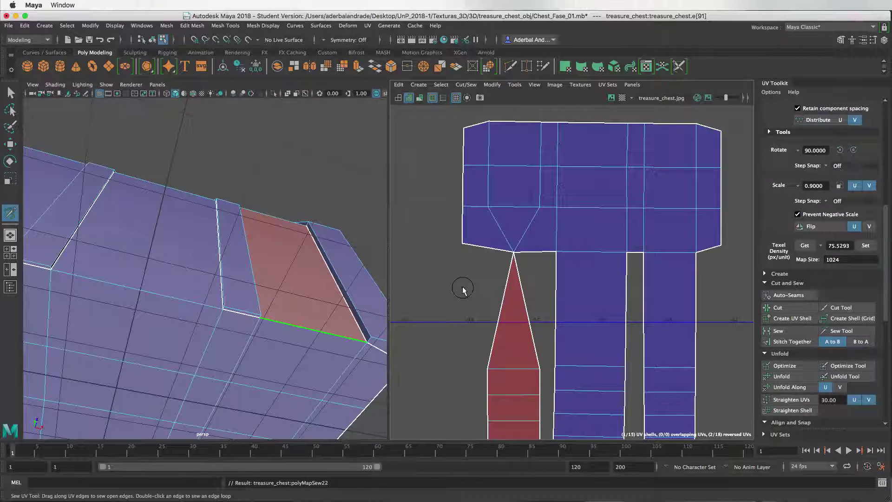
key(ctrl+z)
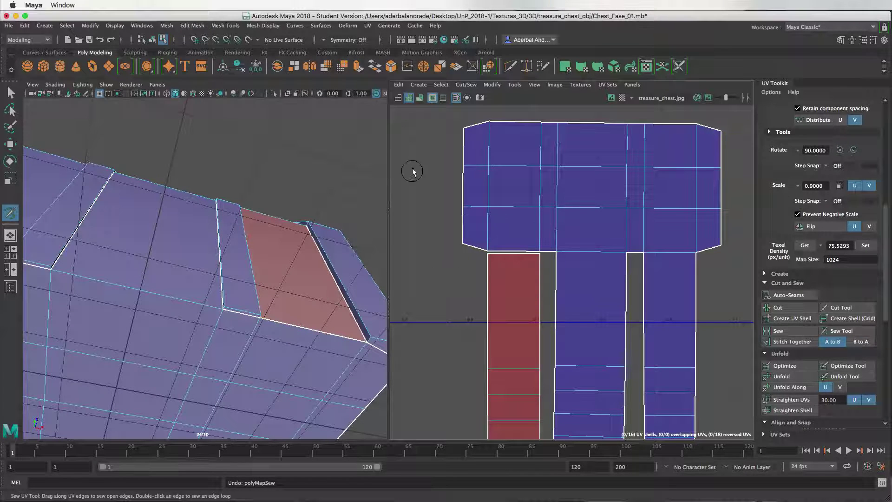
click(11, 94)
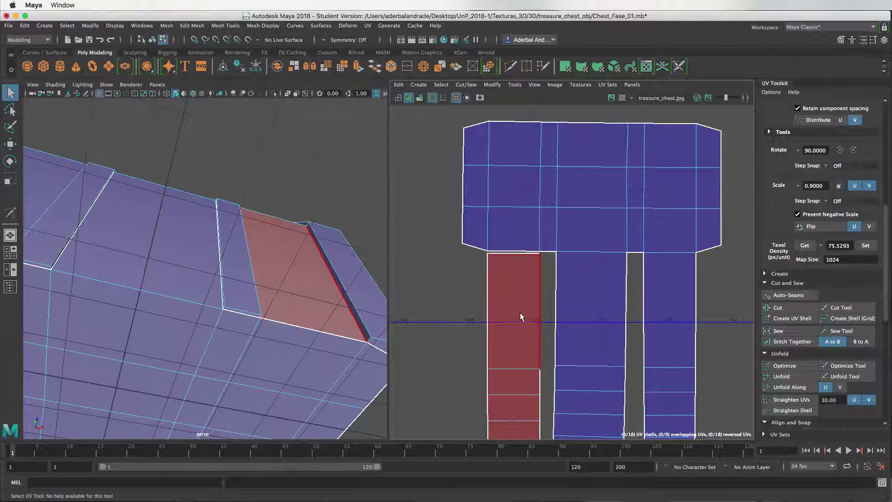
- Zoom in on the red strap shell and select its top and left edges
alt+right_drag(519, 313, 509, 285)
alt+middle_drag(518, 310, 512, 259)
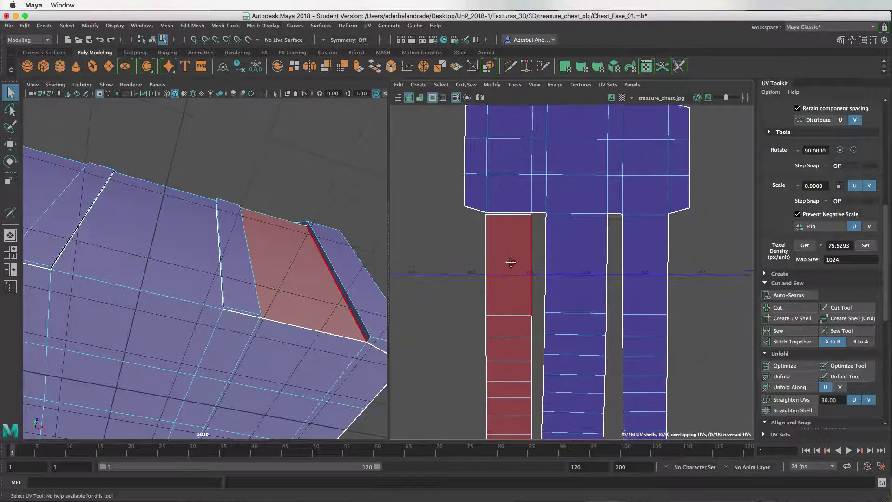
alt+right_drag(509, 216, 484, 246)
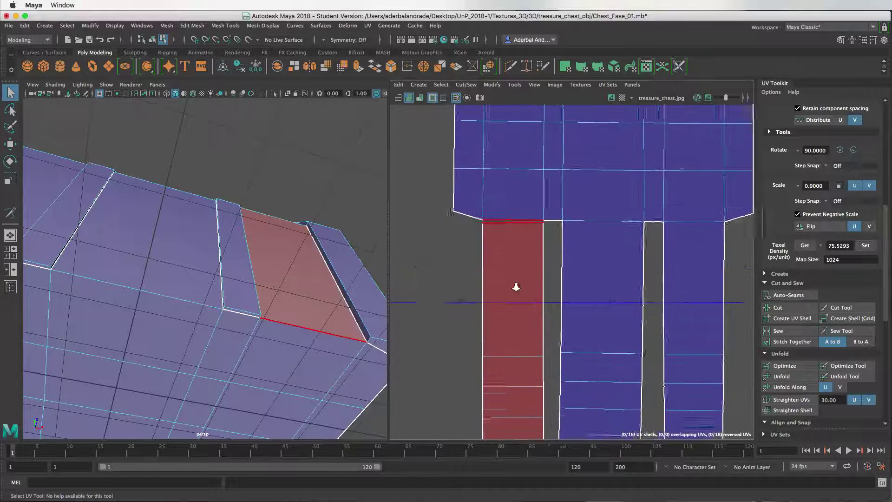
click(484, 227)
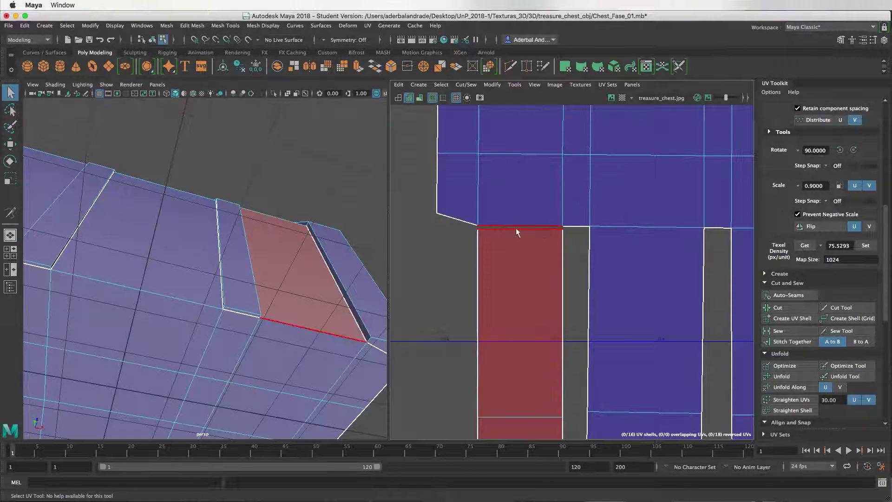
click(482, 234)
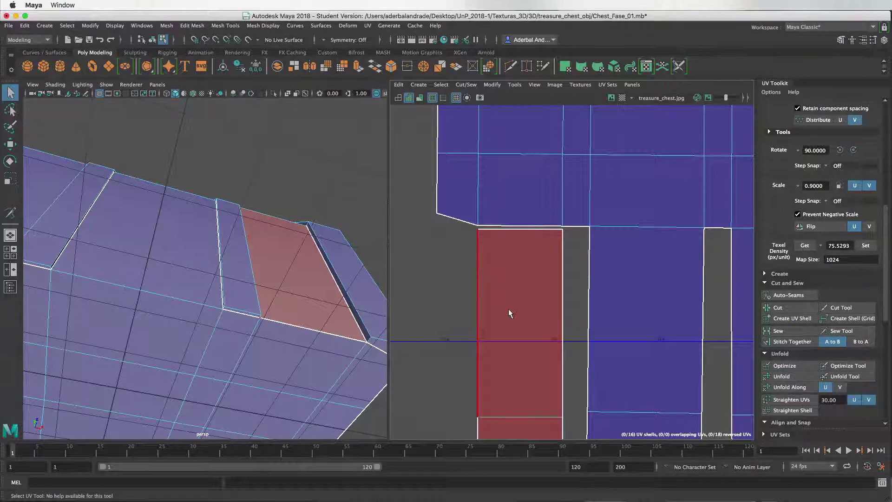
- Flip the red reversed strap shell horizontally to fix its UVs
right_drag(513, 306, 487, 293)
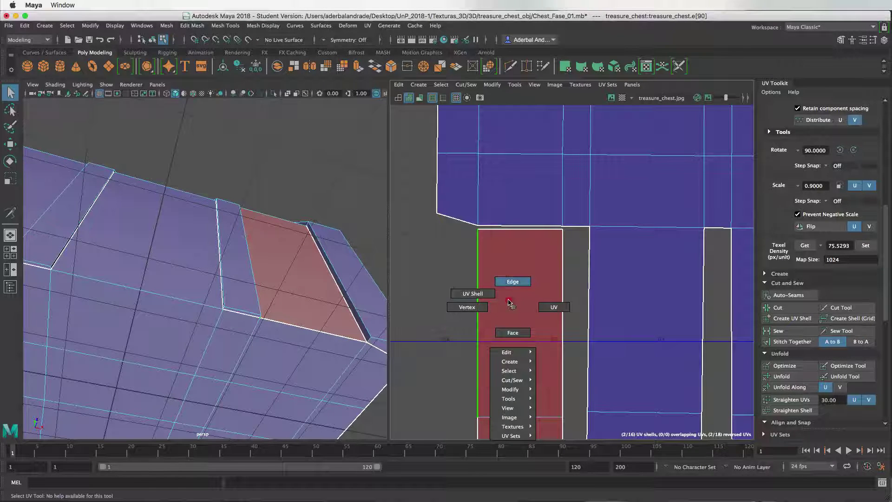
click(508, 309)
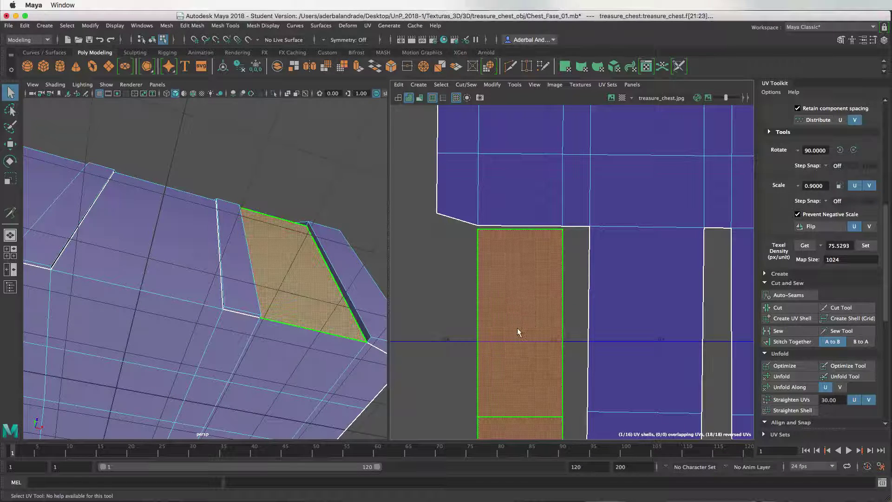
scroll(508, 316, down, 1)
scroll(508, 317, down, 1)
scroll(493, 279, down, 1)
scroll(492, 279, down, 1)
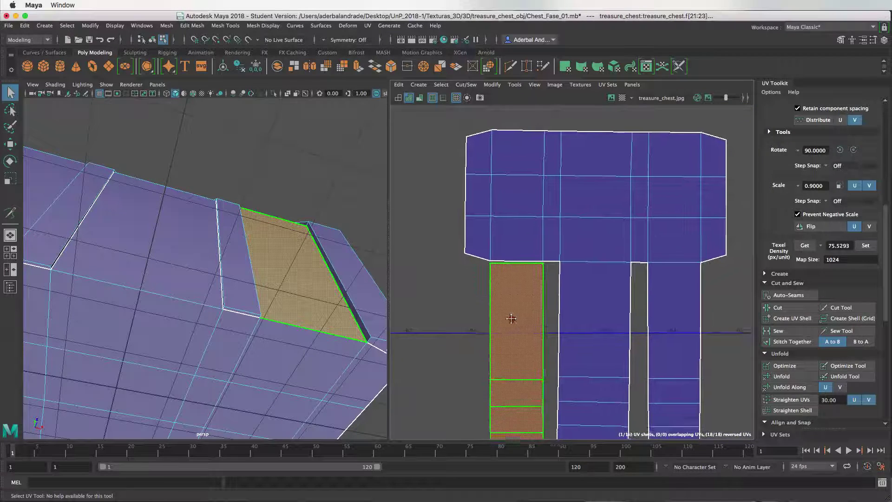
scroll(493, 273, down, 1)
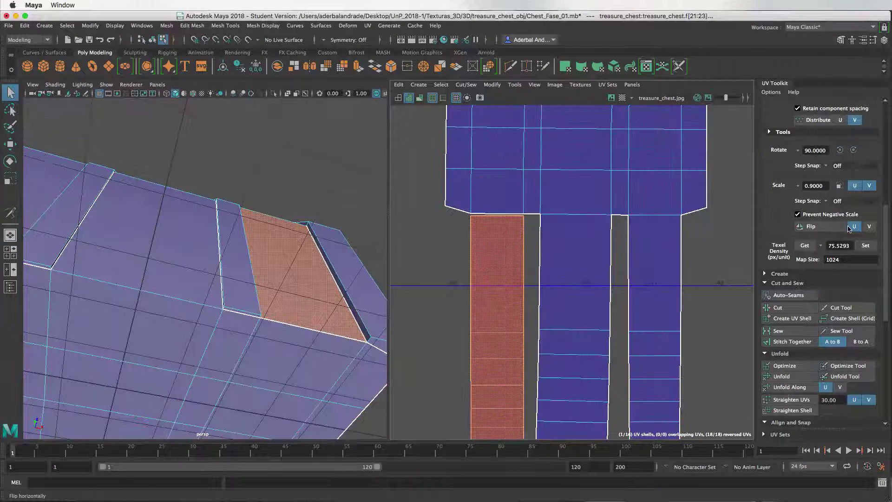
click(853, 228)
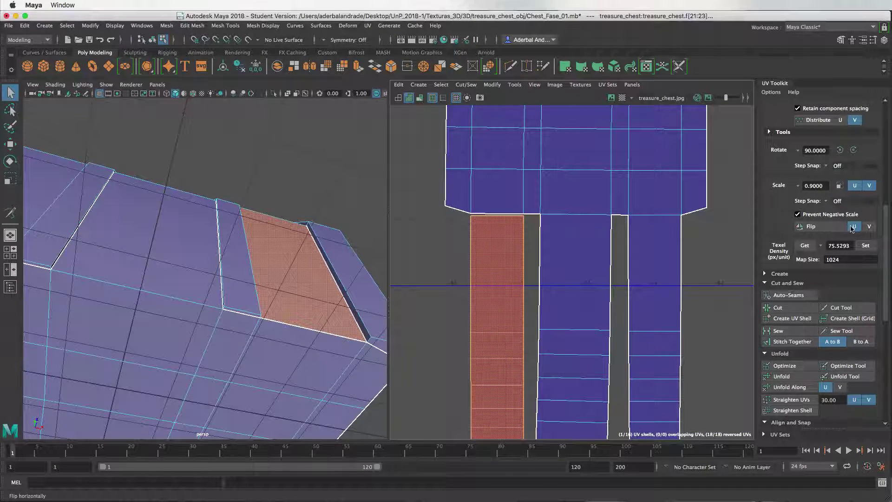
click(823, 226)
click(453, 280)
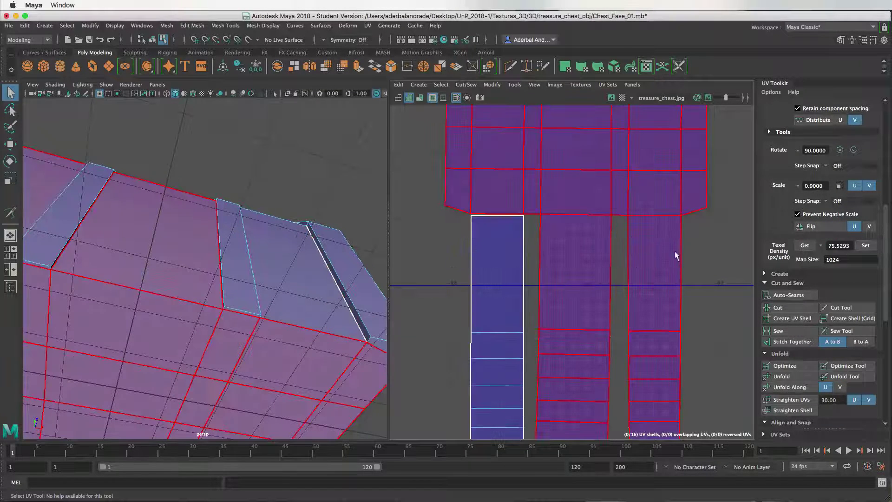
- Sew the flipped strap's top edge onto the large base shell
click(837, 330)
click(497, 215)
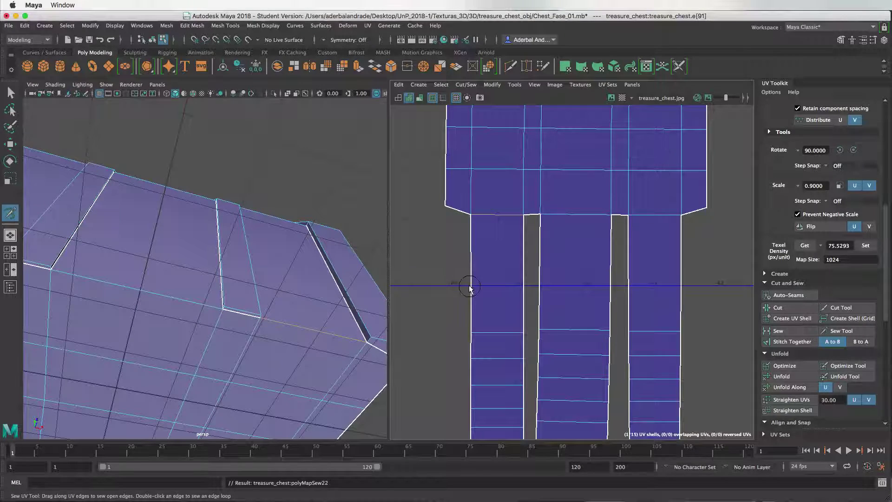
scroll(496, 289, down, 2)
scroll(487, 259, down, 2)
scroll(551, 285, down, 2)
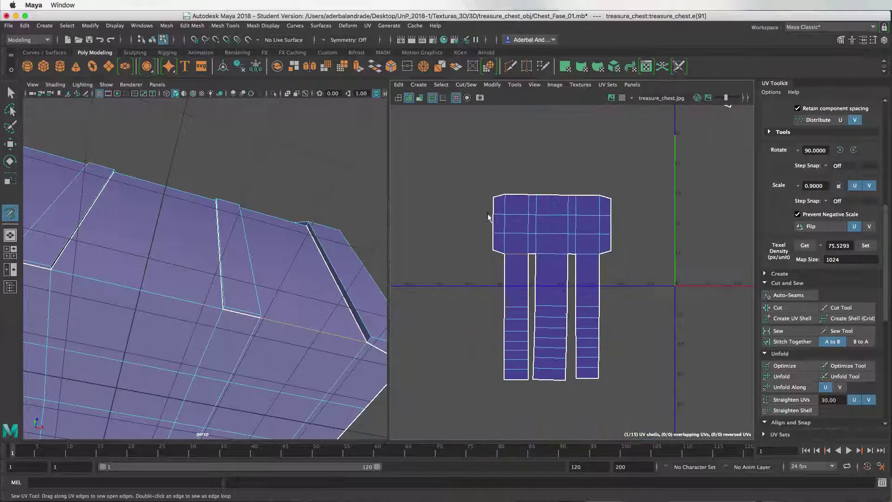
scroll(572, 293, down, 2)
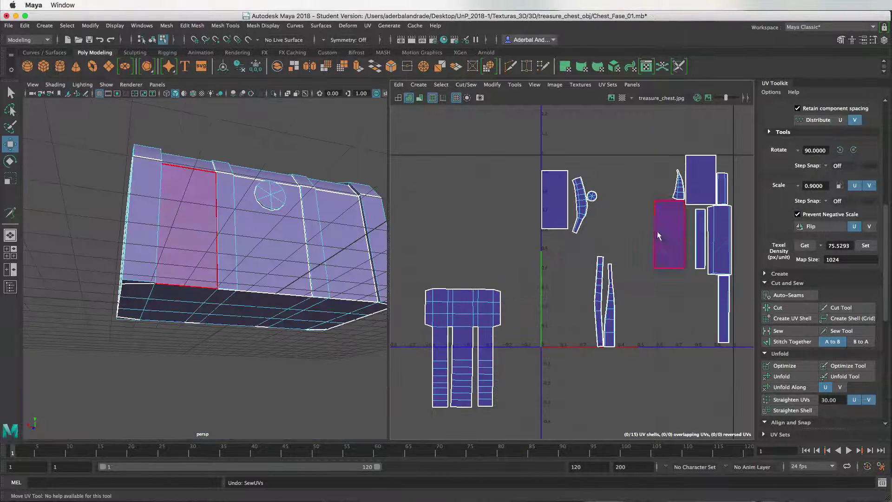
- Move a rectangular panel shell above the base shell and shrink it to matching size
key(w)
click(669, 235)
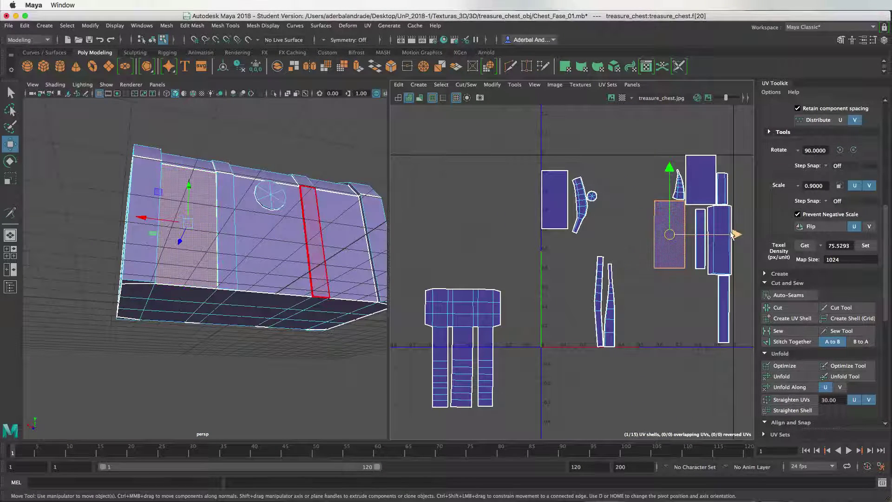
drag(736, 234, 507, 282)
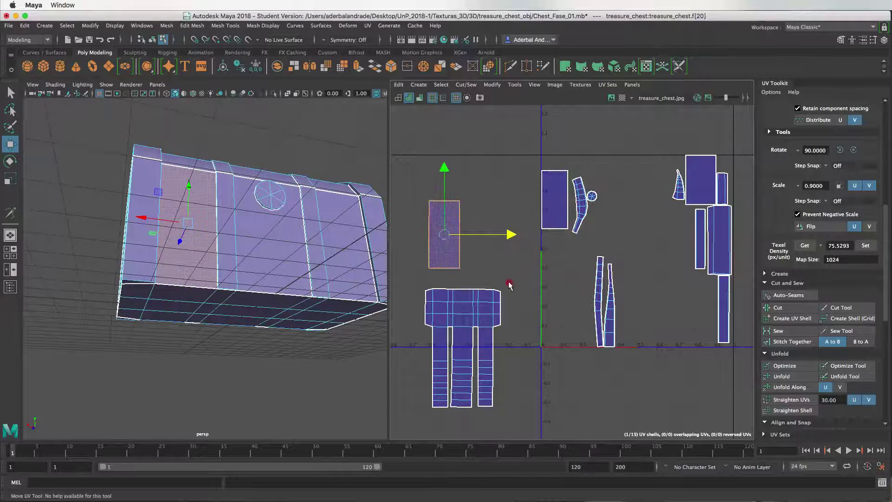
scroll(467, 272, up, 2)
key(r)
mouse_move(515, 191)
mouse_down()
mouse_move(486, 201)
mouse_move(514, 242)
mouse_up()
key(w)
scroll(513, 242, down, 2)
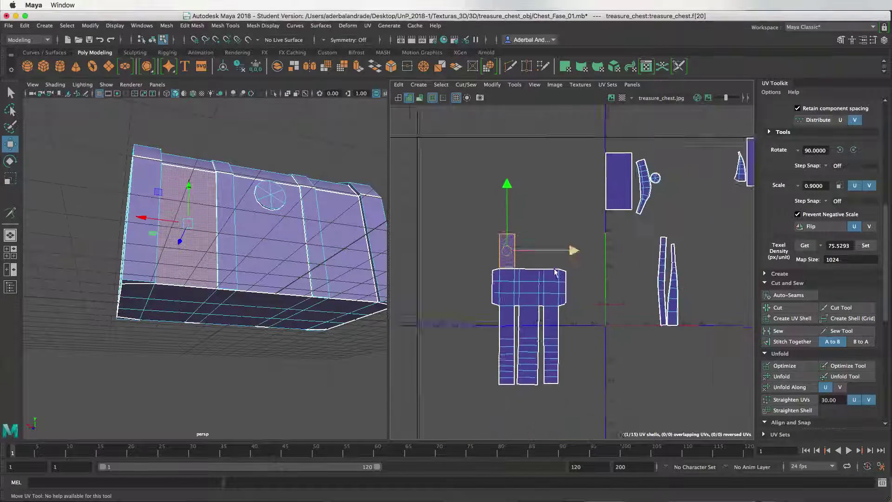
right_drag(491, 240, 489, 218)
- Shrink the centre front-panel shell to match the first rectangle
click(470, 220)
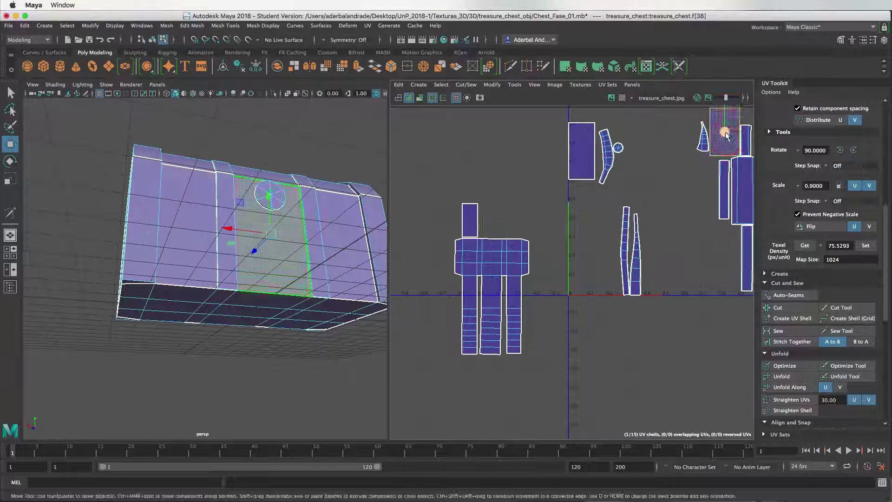
scroll(488, 199, up, 2)
key(r)
drag(504, 219, 497, 238)
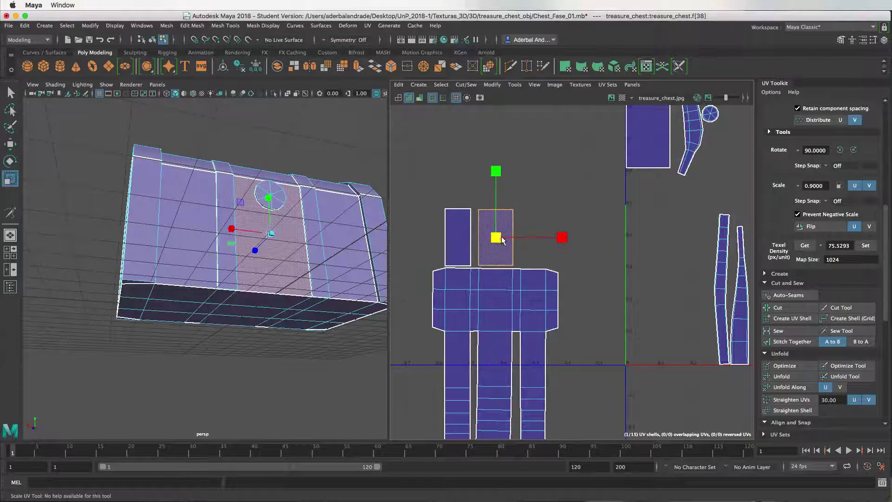
scroll(537, 318, down, 2)
scroll(537, 319, down, 2)
scroll(457, 253, up, 3)
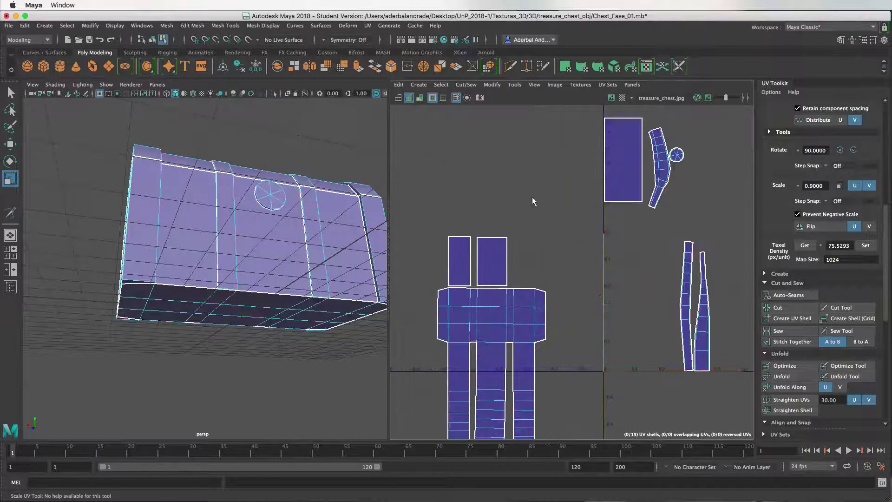
- Place the third rectangle shell level with the other two above the base
click(622, 158)
key(w)
drag(622, 160, 531, 246)
scroll(530, 245, up, 2)
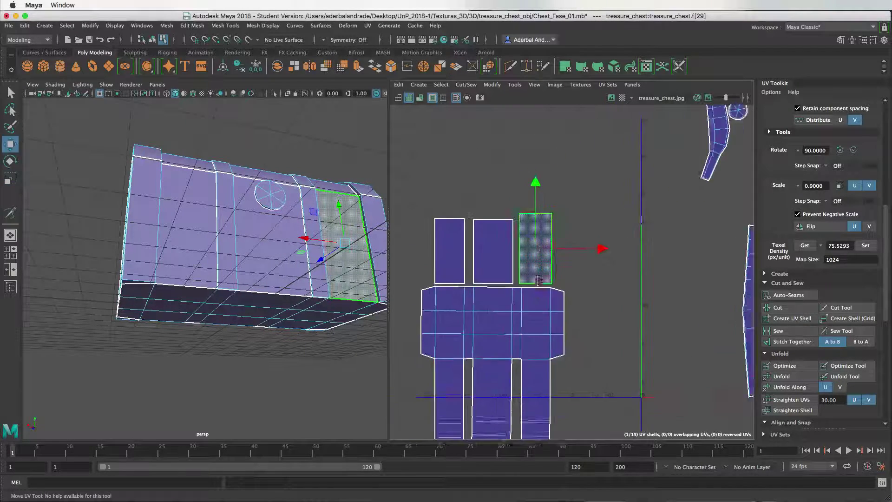
alt+middle_drag(529, 245, 560, 207)
drag(560, 207, 550, 229)
click(582, 270)
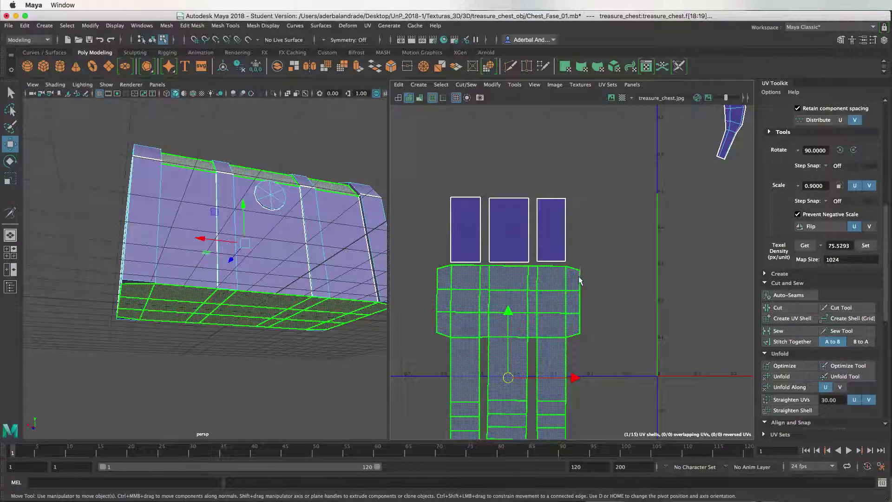
- Sew the left, middle and right rectangles' bottom edges onto the base shell
click(613, 287)
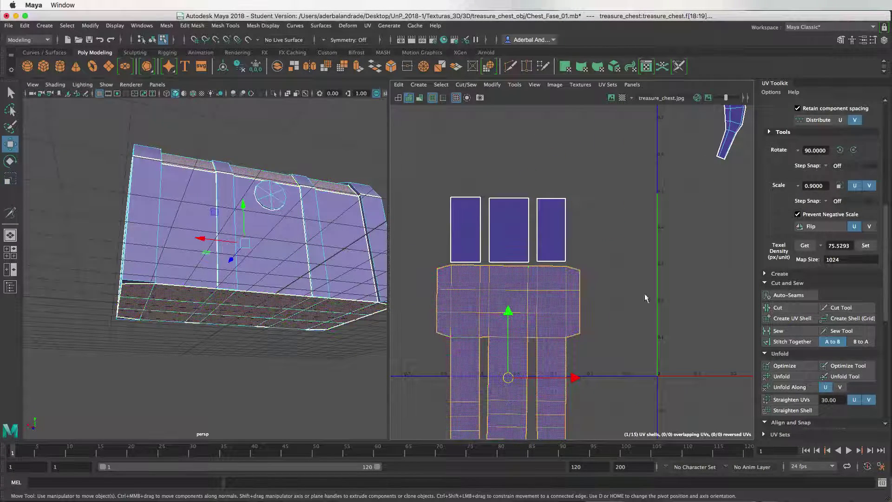
click(828, 332)
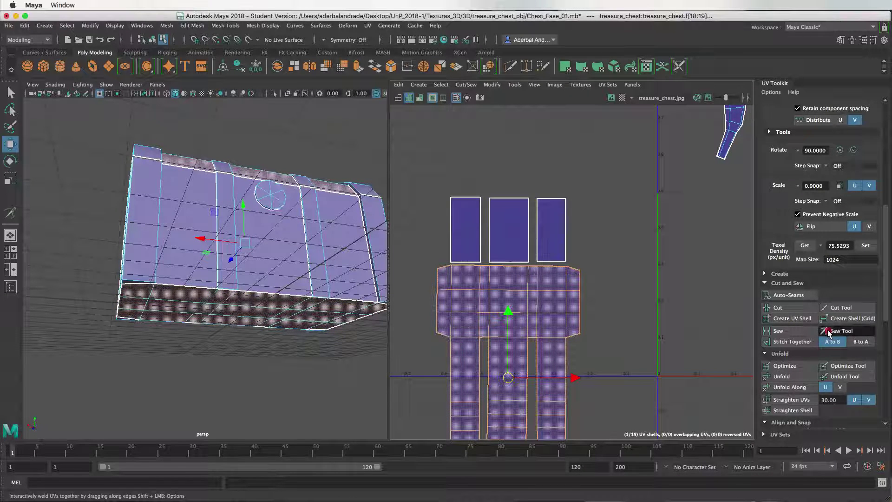
click(463, 262)
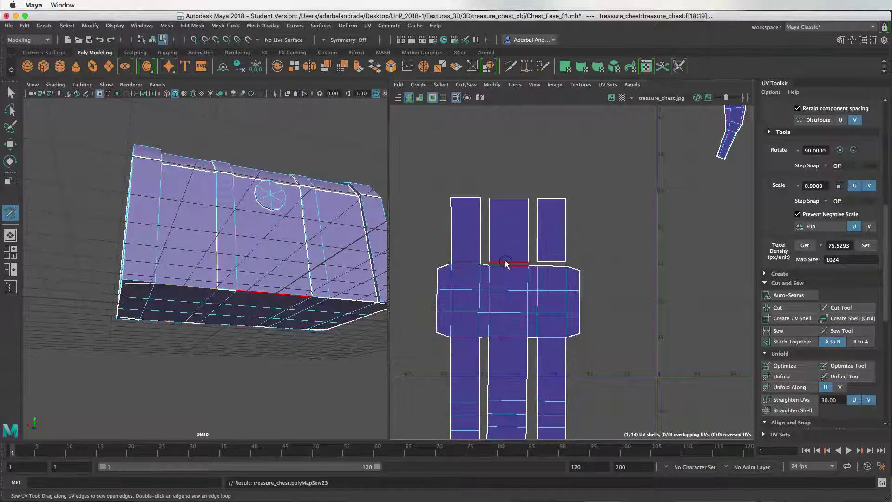
click(506, 264)
click(550, 264)
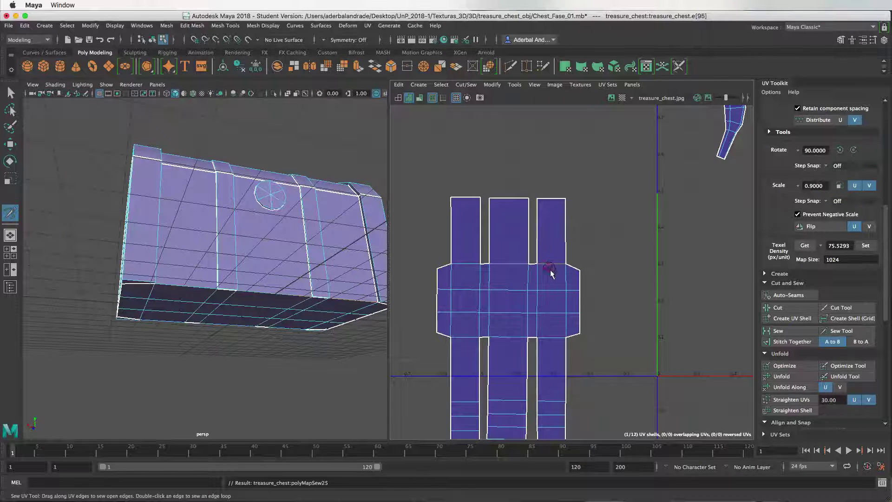
scroll(620, 322, down, 3)
scroll(621, 321, down, 2)
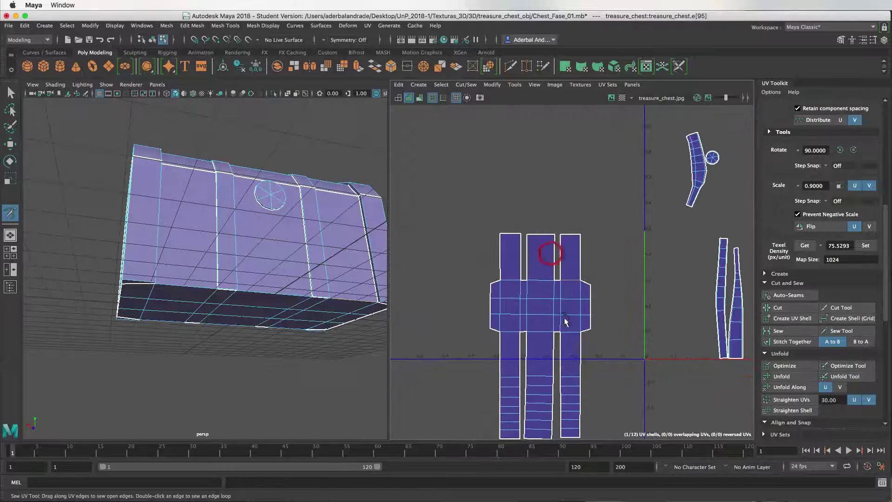
alt+middle_drag(548, 309, 509, 223)
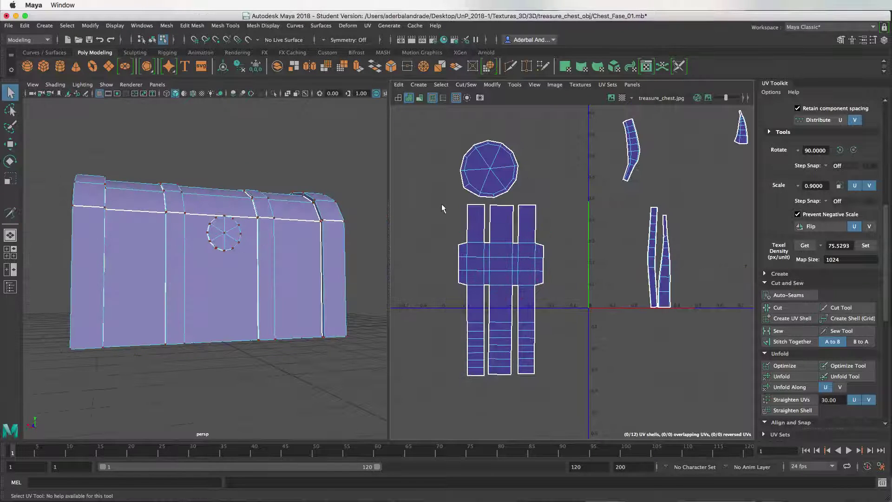
- Marquee-select the whole cross-shaped shell and apply Straighten UVs
drag(444, 205, 560, 389)
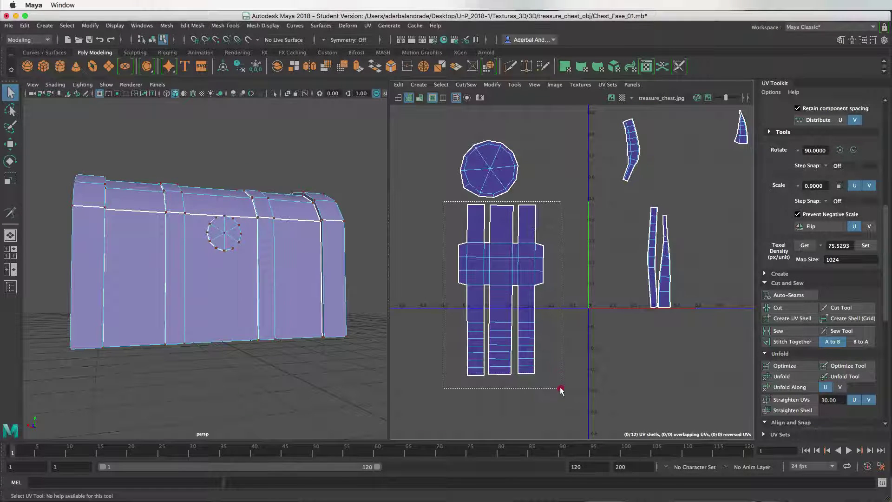
click(787, 400)
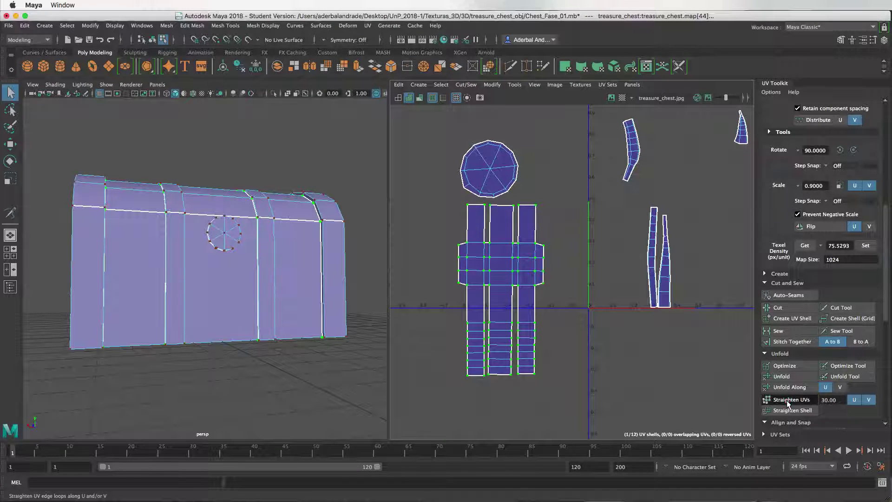
- Align the bottom UV rows across the three legs to a common V height
click(548, 229)
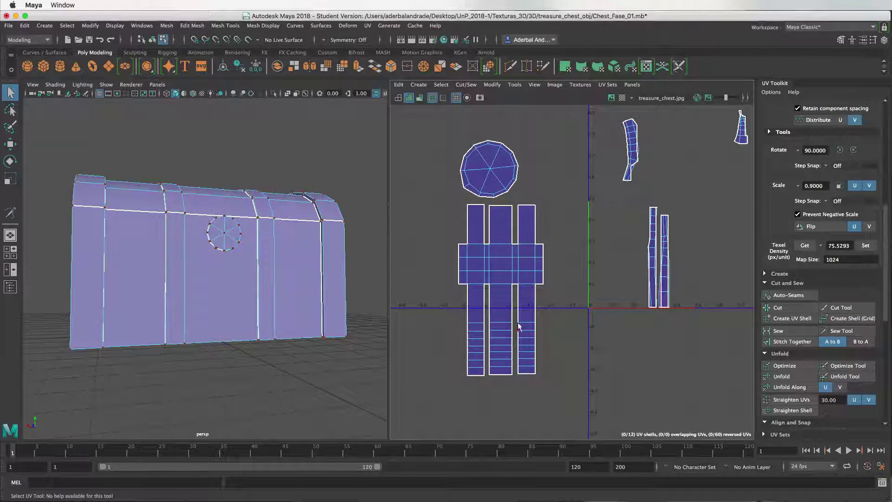
scroll(483, 281, up, 5)
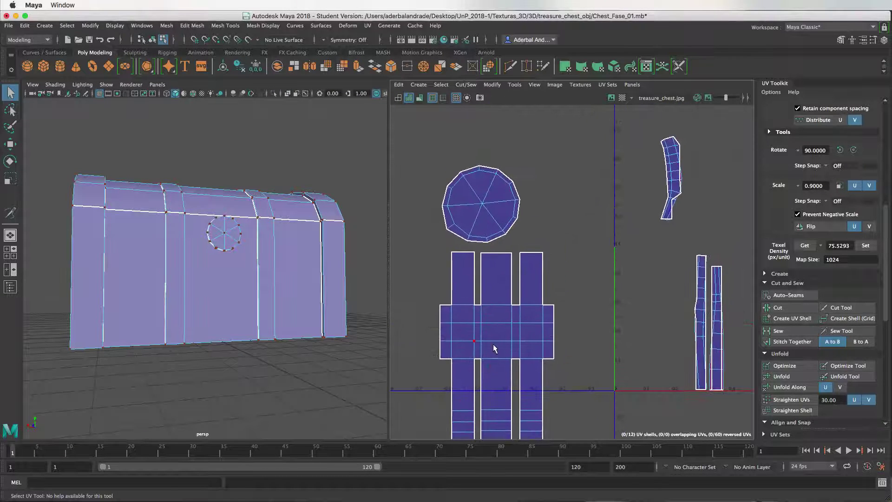
scroll(507, 346, up, 1)
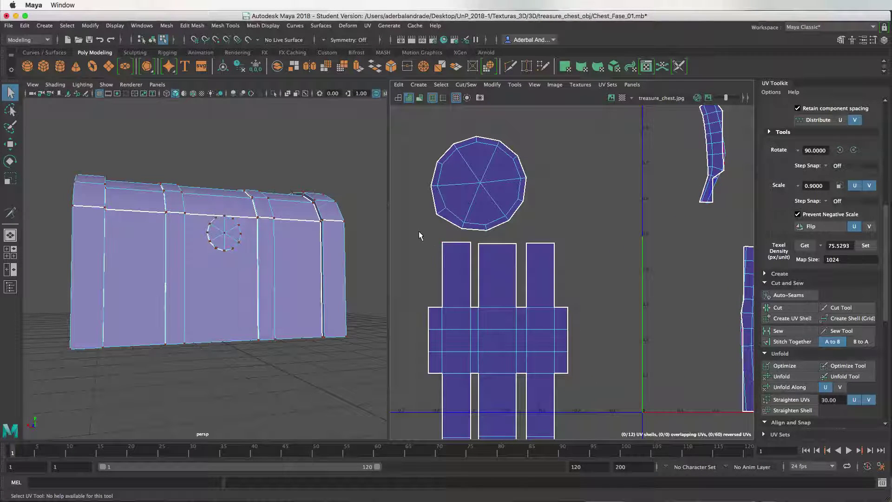
scroll(817, 279, down, 5)
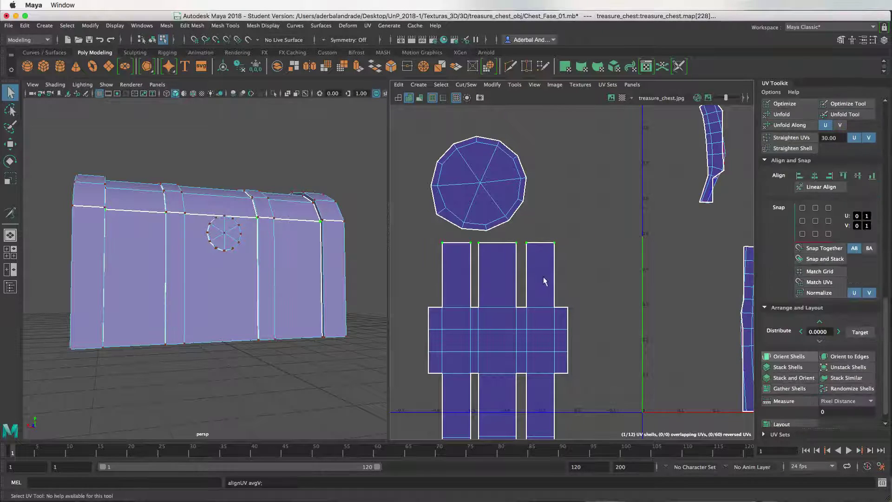
scroll(572, 276, down, 1)
alt+middle_drag(572, 276, 563, 236)
drag(576, 341, 454, 368)
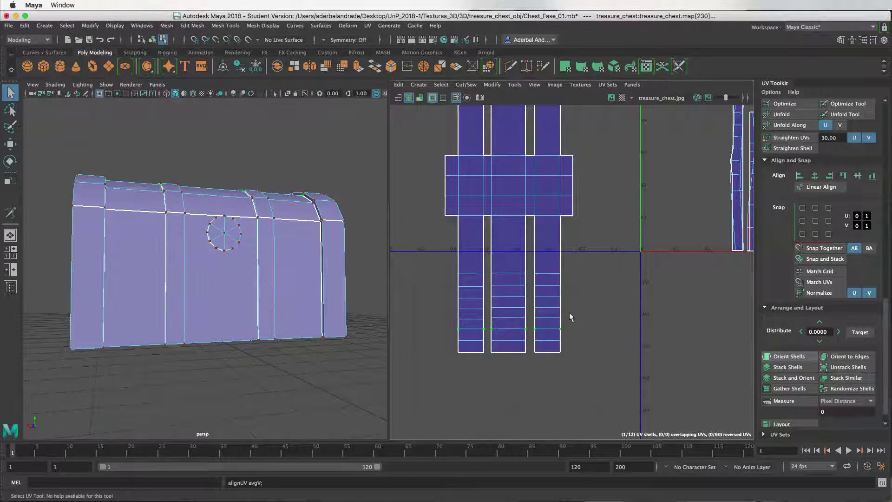
drag(576, 312, 455, 324)
click(859, 175)
- Level the next UV rows further up the legs the same way
drag(573, 289, 438, 304)
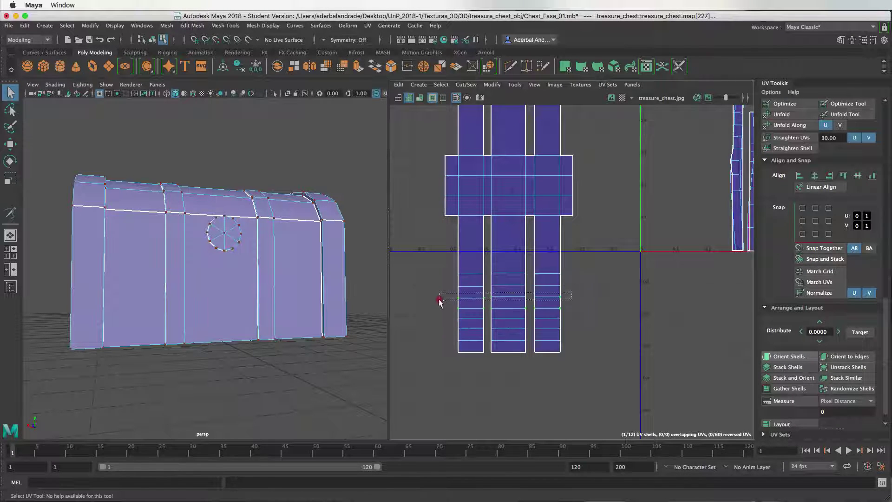
drag(571, 268, 453, 278)
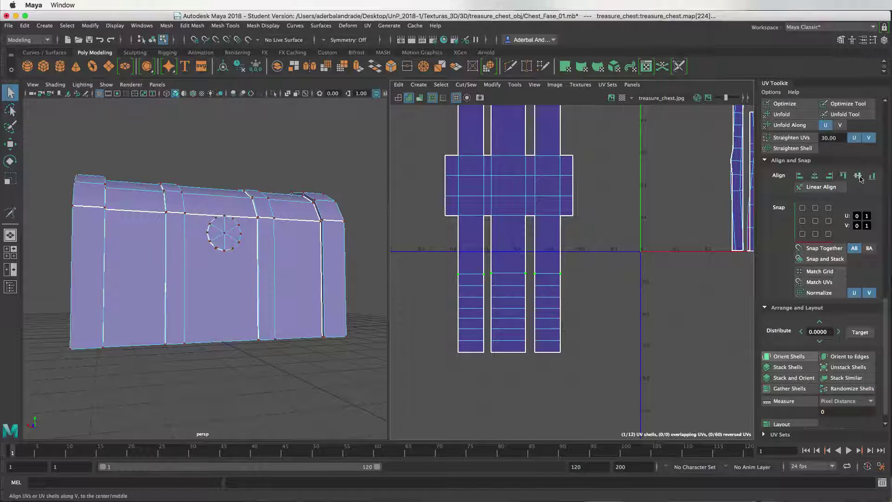
scroll(598, 284, down, 3)
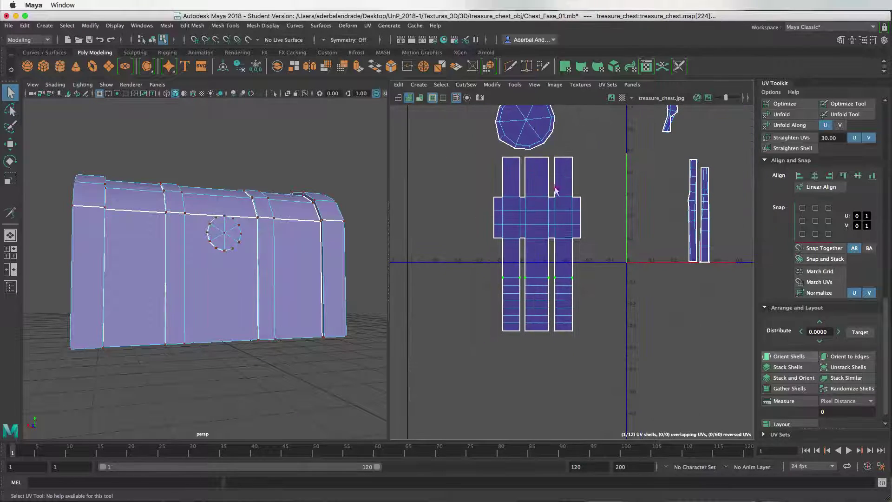
click(548, 213)
scroll(692, 208, up, 5)
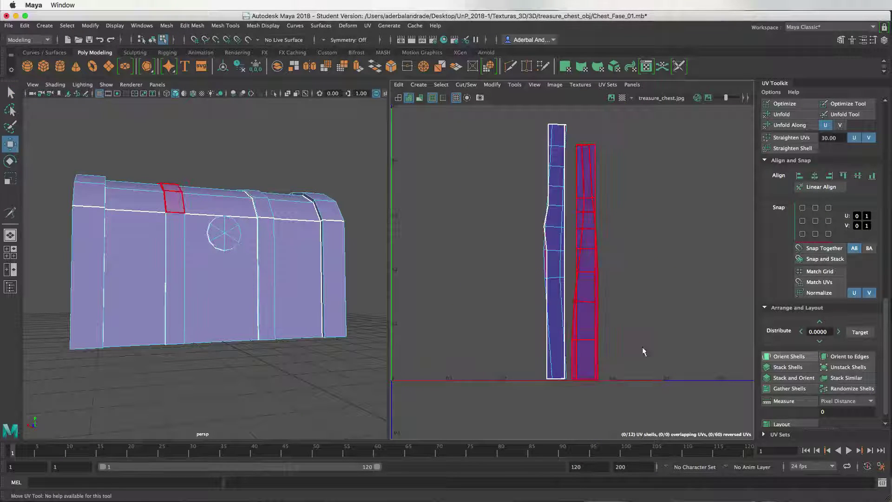
- With the Move tool, select the right strap UV shell and check which chest faces it covers
key(w)
scroll(590, 288, up, 2)
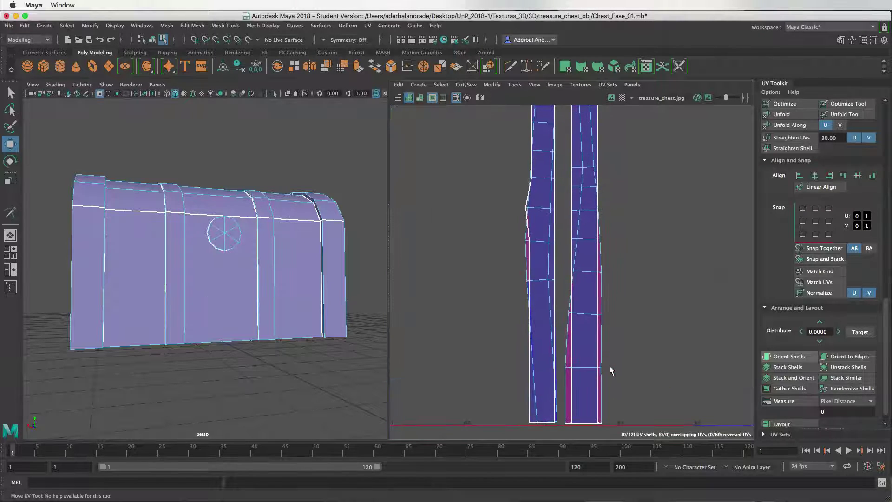
click(567, 358)
click(686, 398)
click(568, 394)
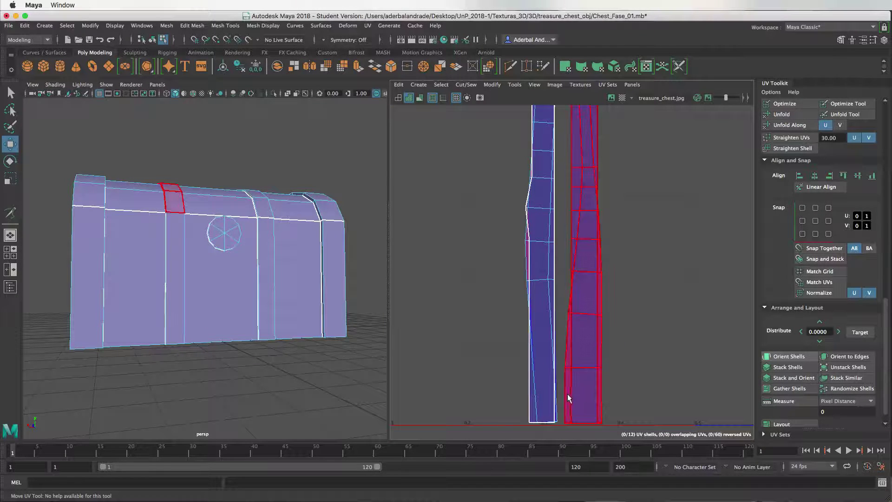
click(640, 393)
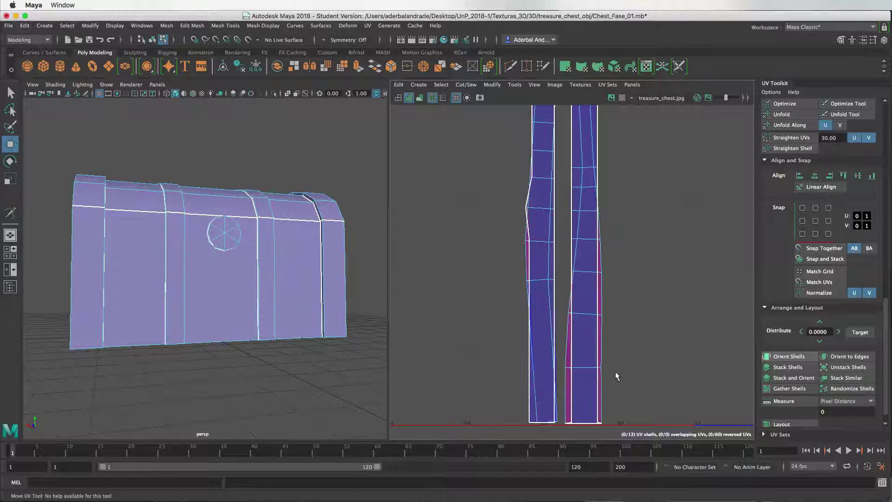
scroll(602, 343, down, 2)
click(603, 343)
click(625, 415)
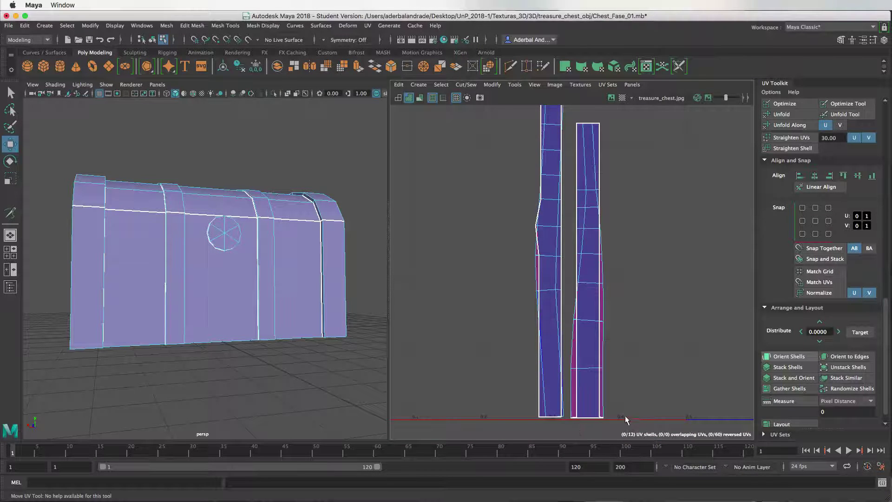
click(619, 377)
click(662, 382)
scroll(644, 391, up, 1)
click(600, 364)
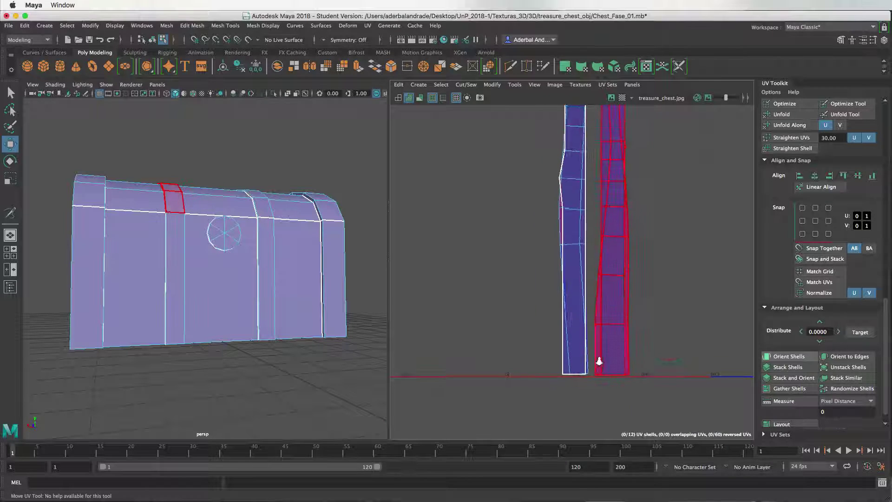
click(603, 400)
click(595, 381)
- In UV mode, shift the right shell's bottom corner and edge UVs right into line
right_drag(596, 379, 637, 382)
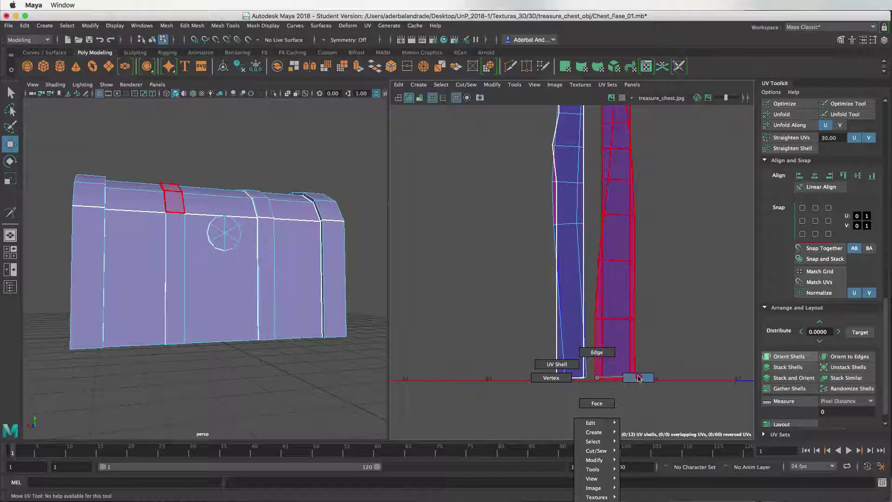
click(589, 375)
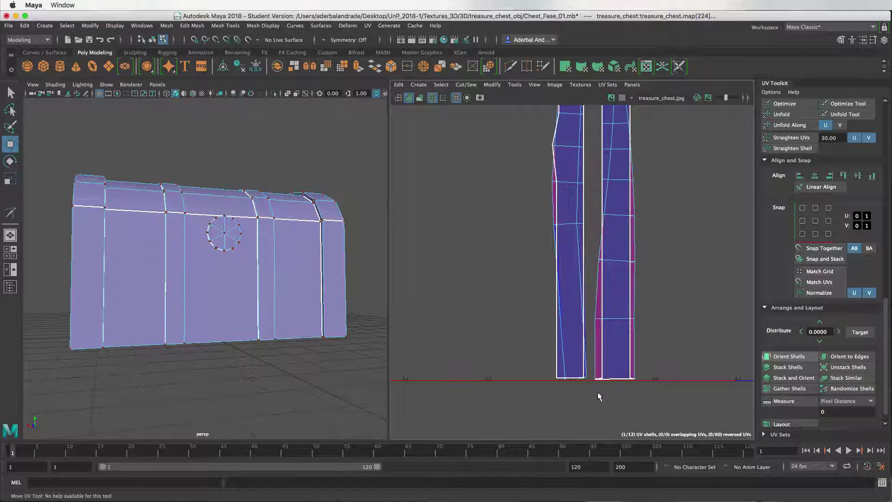
scroll(597, 391, up, 1)
scroll(597, 395, up, 1)
scroll(597, 395, up, 1)
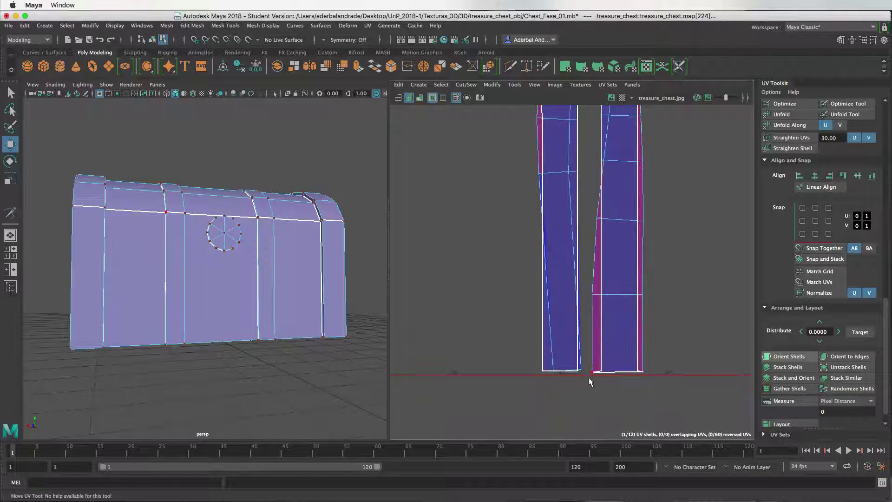
click(592, 371)
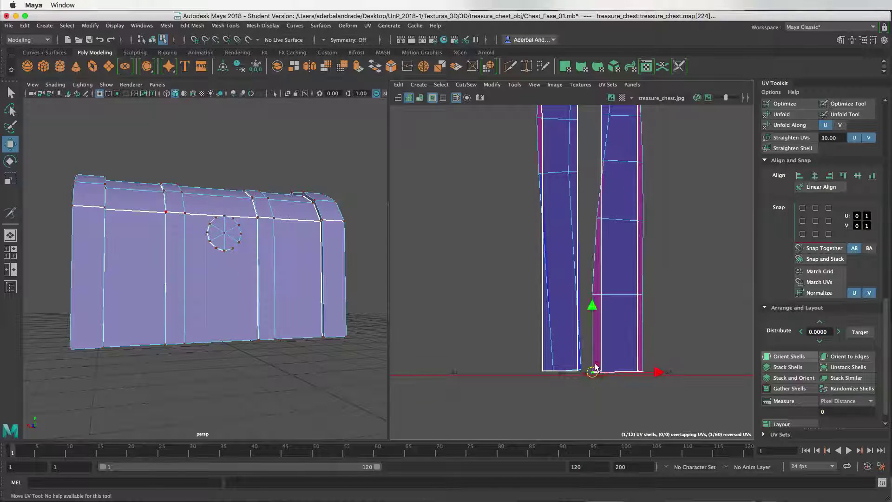
shift+click(591, 294)
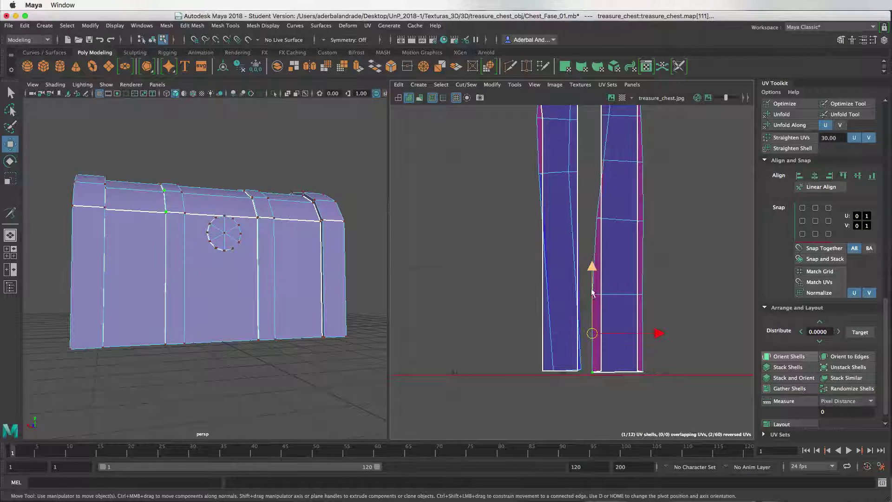
shift+click(596, 217)
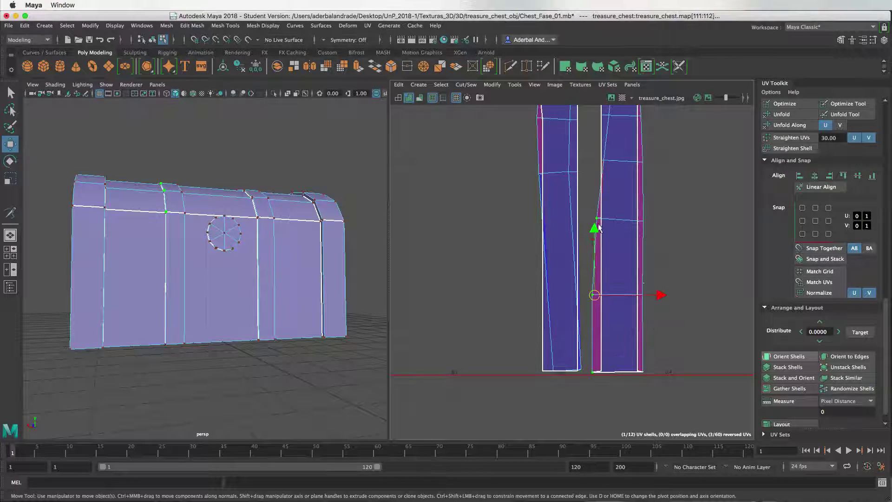
drag(660, 295, 677, 297)
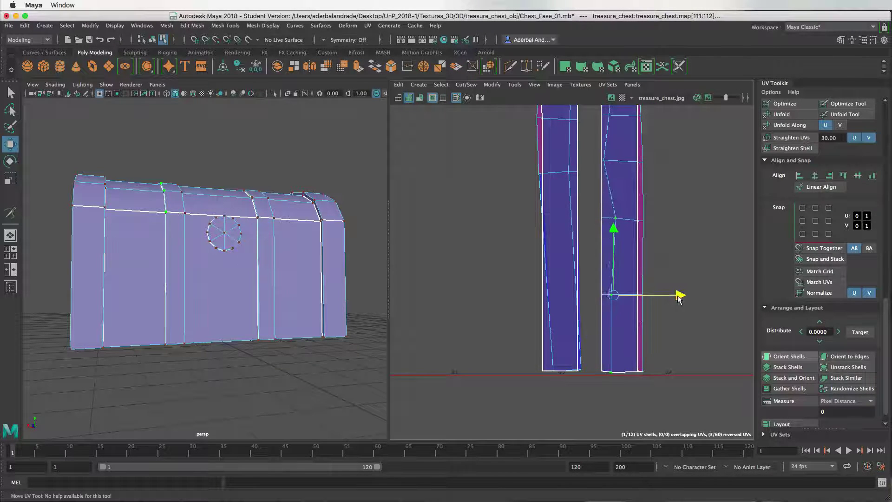
- Move further kinked edge UVs on the right shell left into a straight vertical line
scroll(651, 293, up, 2)
click(591, 284)
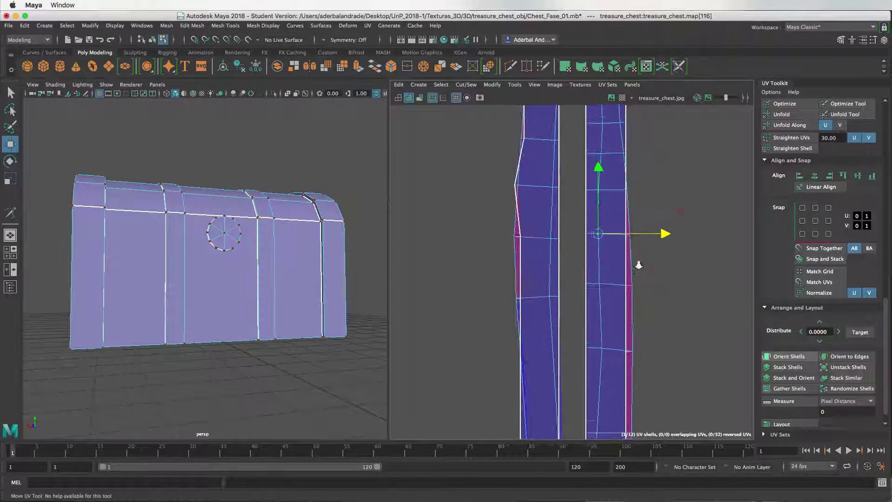
alt+middle_drag(636, 258, 628, 325)
drag(628, 325, 595, 223)
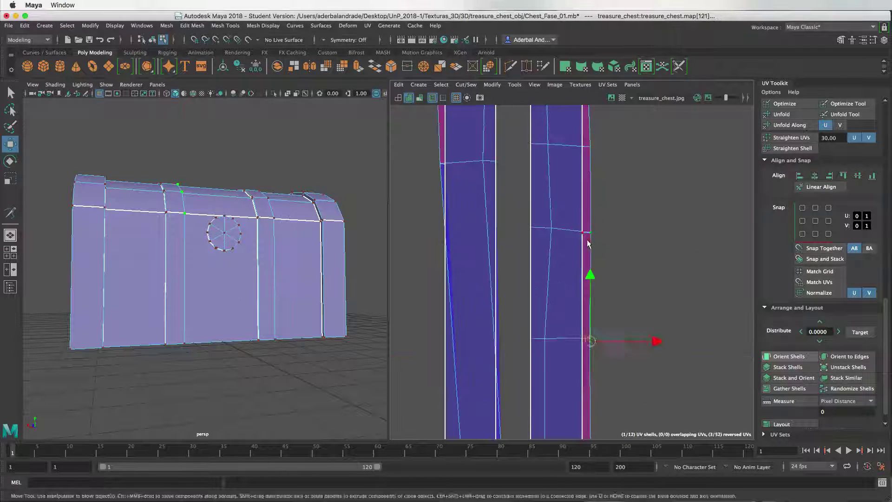
alt+middle_drag(675, 277, 643, 282)
drag(644, 282, 623, 285)
alt+middle_drag(623, 285, 620, 425)
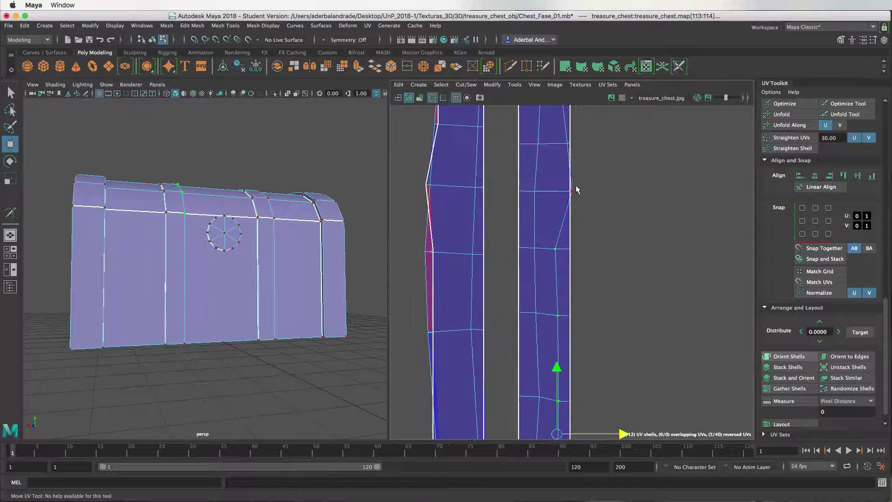
drag(560, 126, 624, 193)
scroll(637, 259, down, 3)
click(571, 219)
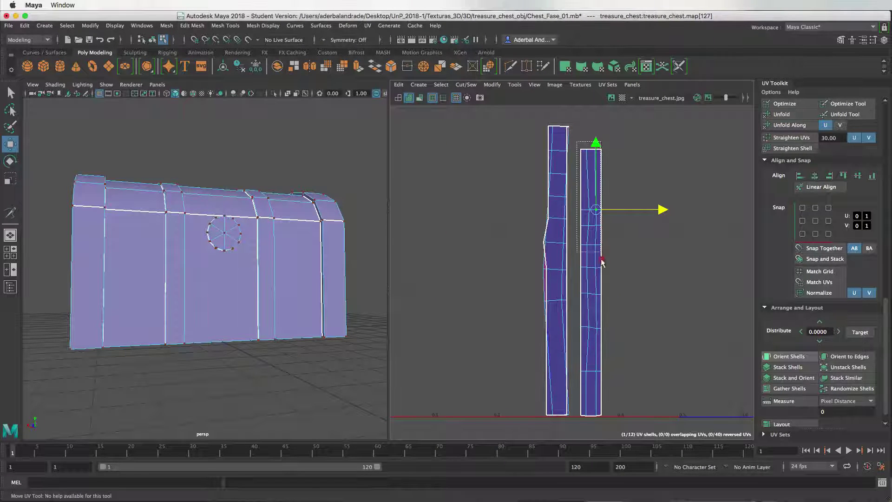
drag(577, 145, 624, 429)
scroll(788, 321, up, 5)
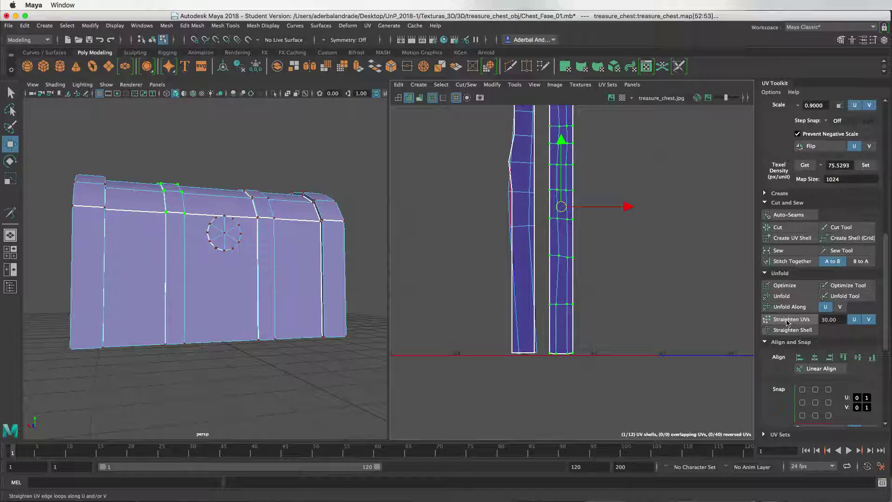
- Straighten the right strap shell's edge loops with Straighten UVs
click(788, 321)
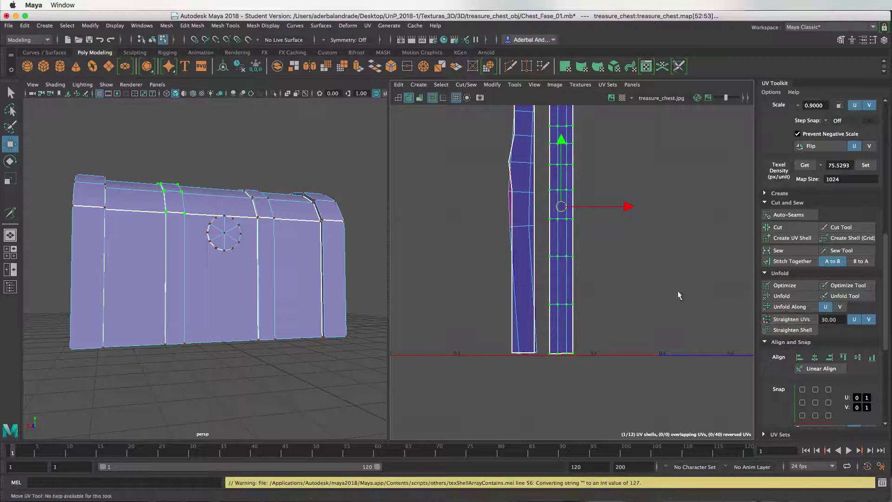
mouse_move(623, 279)
alt+middle_down()
mouse_move(627, 350)
mouse_move(627, 306)
alt+middle_up()
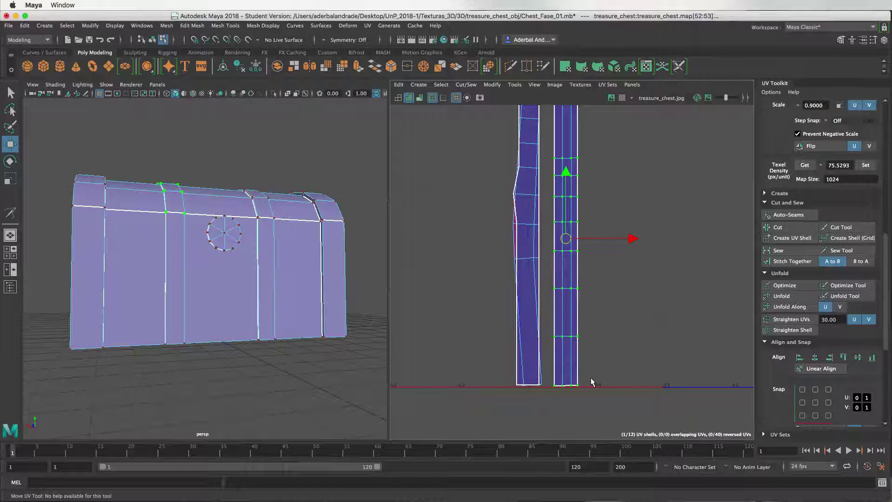
drag(573, 378, 551, 397)
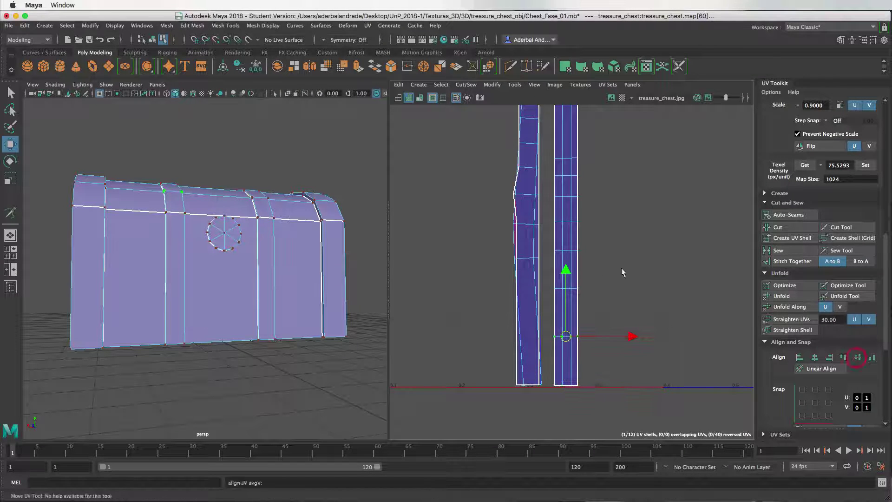
scroll(621, 267, down, 2)
click(542, 258)
scroll(542, 258, up, 3)
- Select the left strap shell's kinked edge UVs and straighten it with Straighten UVs
click(535, 327)
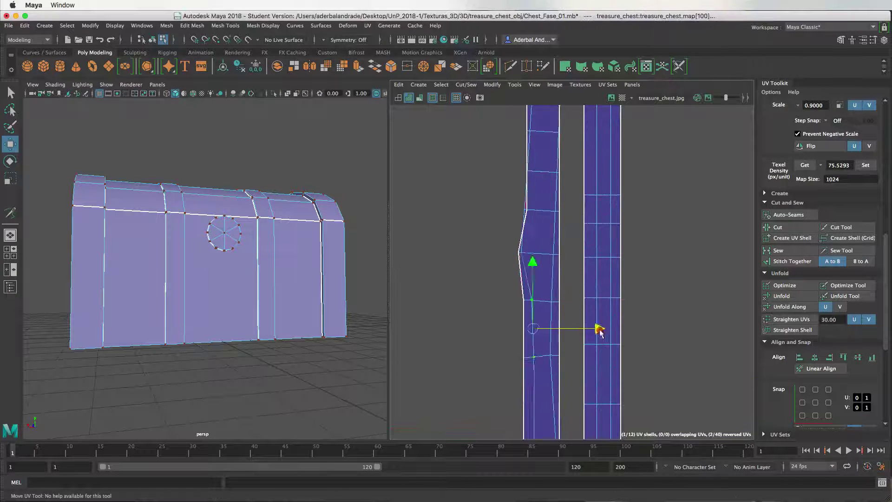
scroll(565, 254, up, 1)
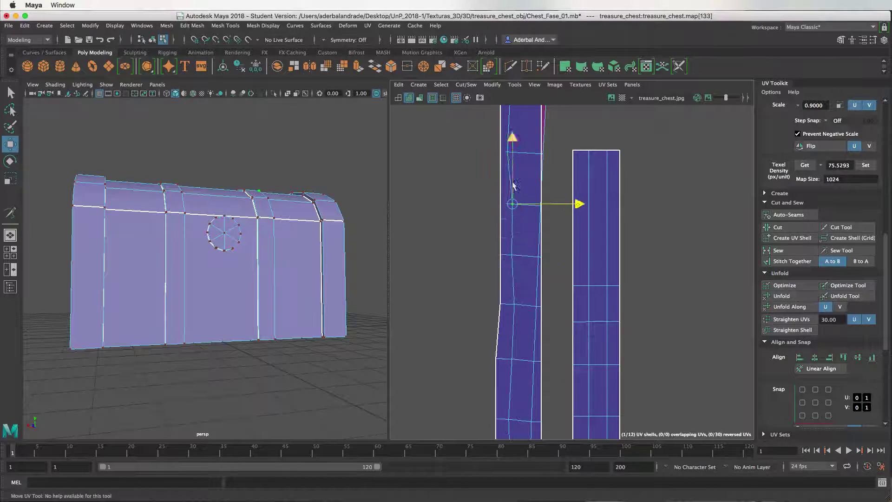
alt+middle_drag(576, 200, 573, 163)
click(505, 270)
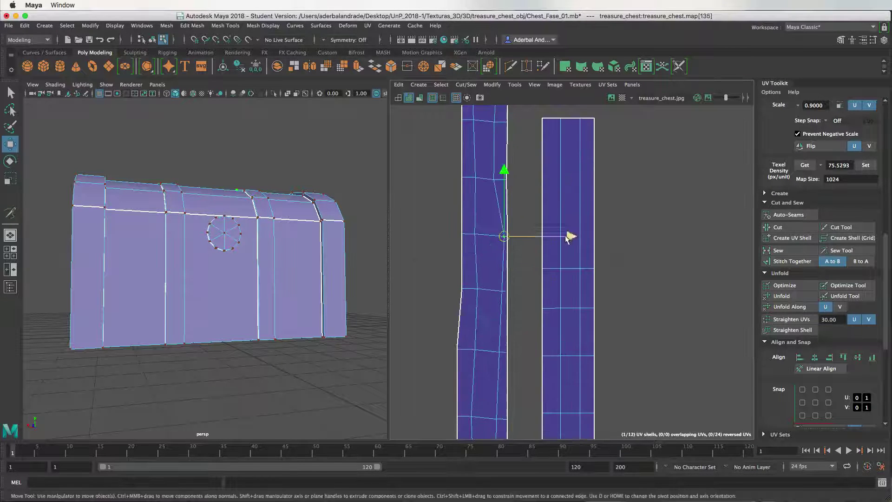
alt+middle_drag(567, 235, 565, 348)
scroll(508, 351, down, 2)
scroll(509, 351, down, 2)
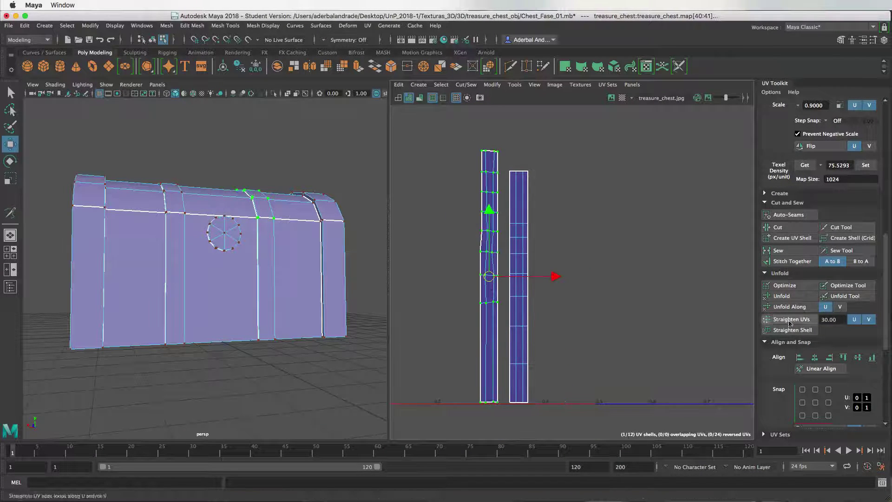
click(488, 302)
- Move the top-row UVs so both strap shells' top edges sit level and match
click(609, 345)
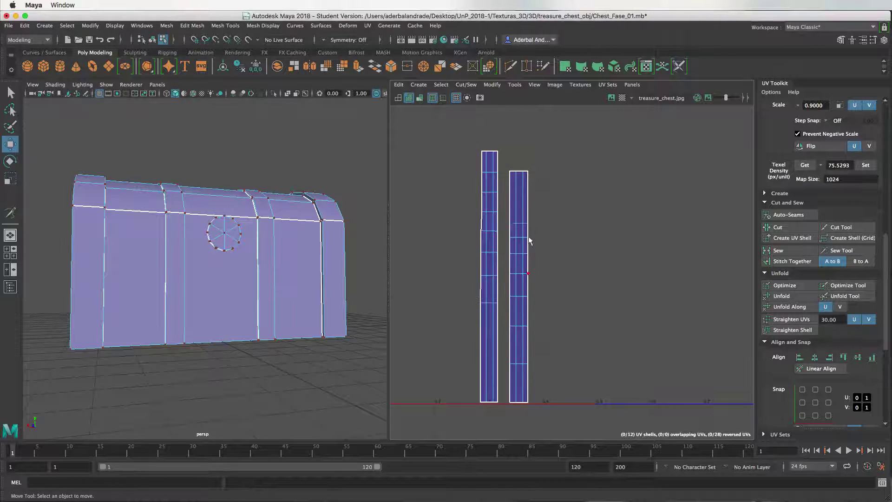
alt+middle_drag(530, 240, 494, 355)
click(494, 354)
alt+middle_drag(537, 259, 538, 297)
drag(483, 167, 569, 219)
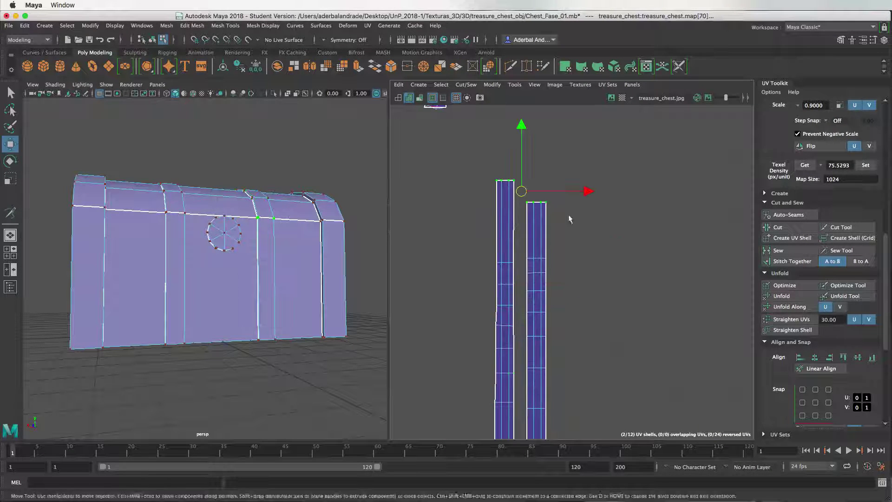
alt+middle_drag(570, 218, 570, 177)
drag(558, 204, 524, 218)
mouse_move(525, 252)
mouse_down()
mouse_move(497, 268)
mouse_move(552, 274)
mouse_up()
click(505, 255)
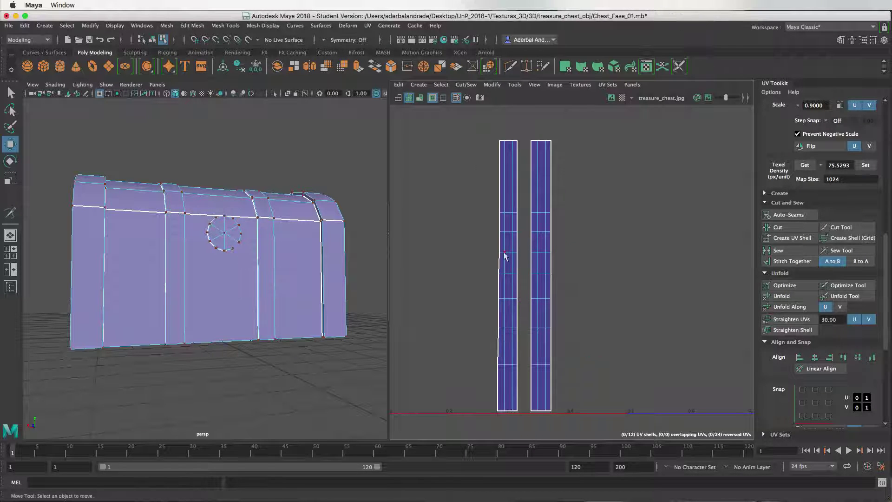
double_click(505, 256)
click(479, 193)
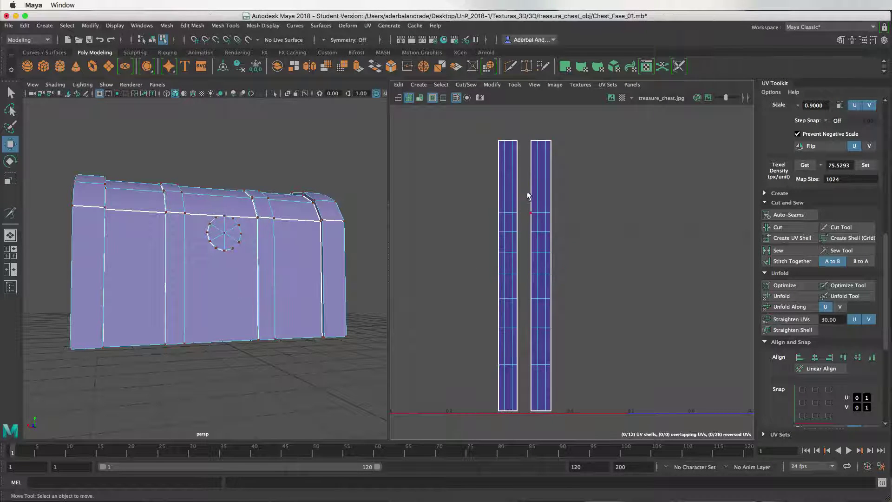
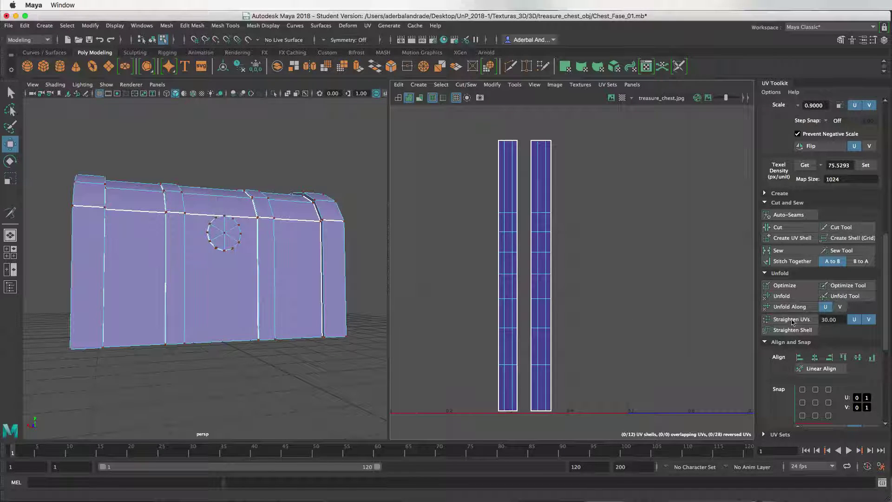
- In UV Shell mode, select the left and right strap shells and apply Stack Shells
right_click(537, 244)
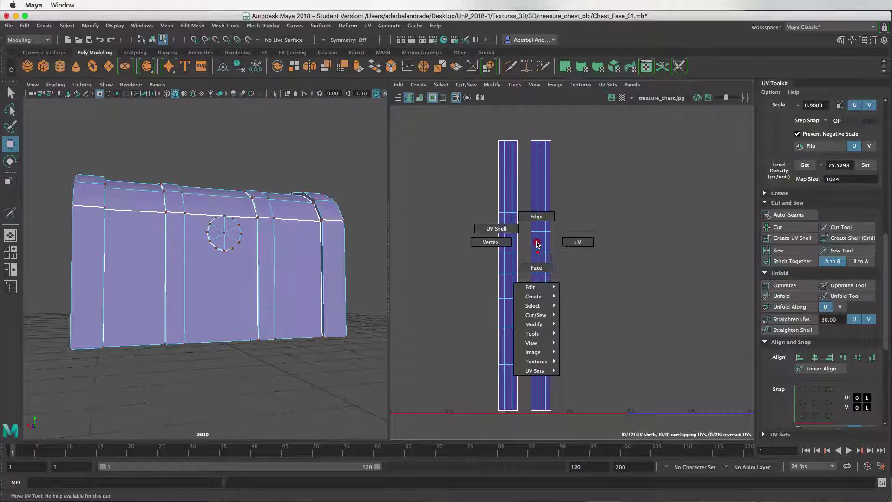
click(510, 228)
click(544, 232)
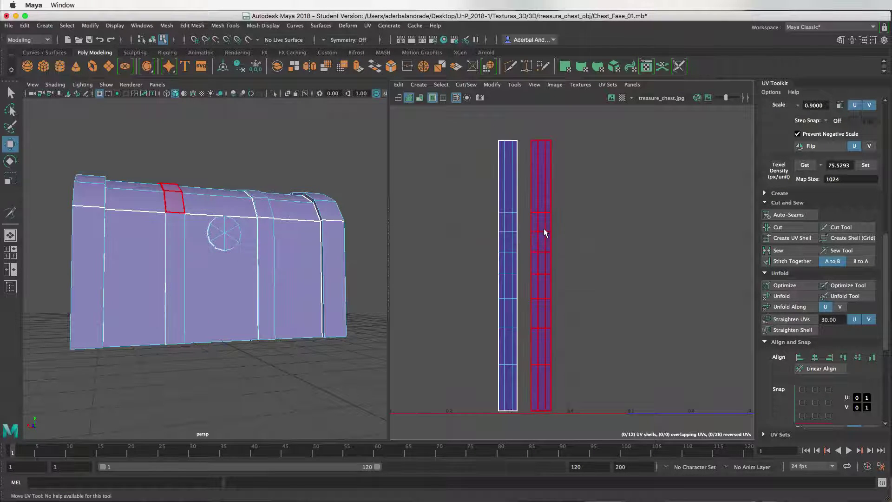
click(544, 229)
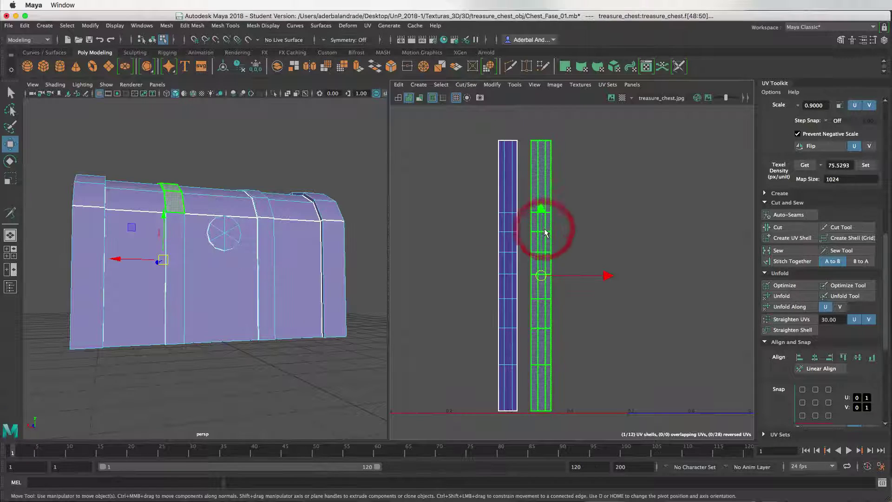
shift+click(509, 230)
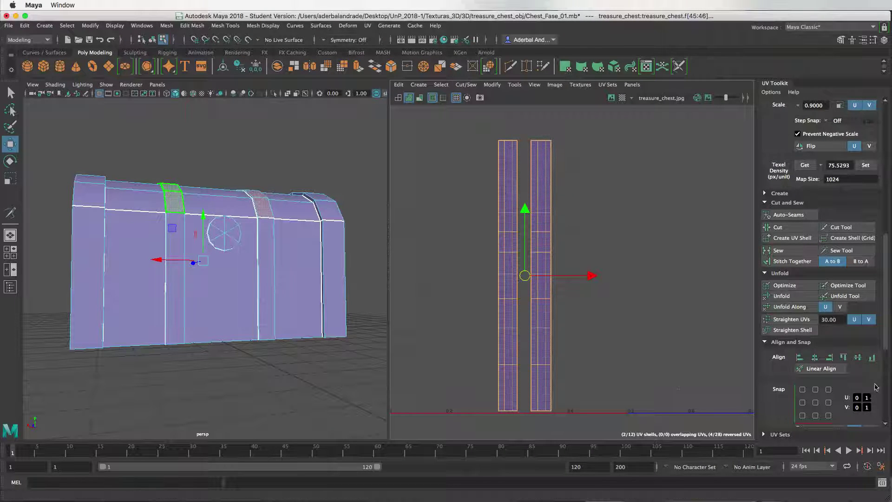
scroll(796, 407, down, 5)
click(786, 351)
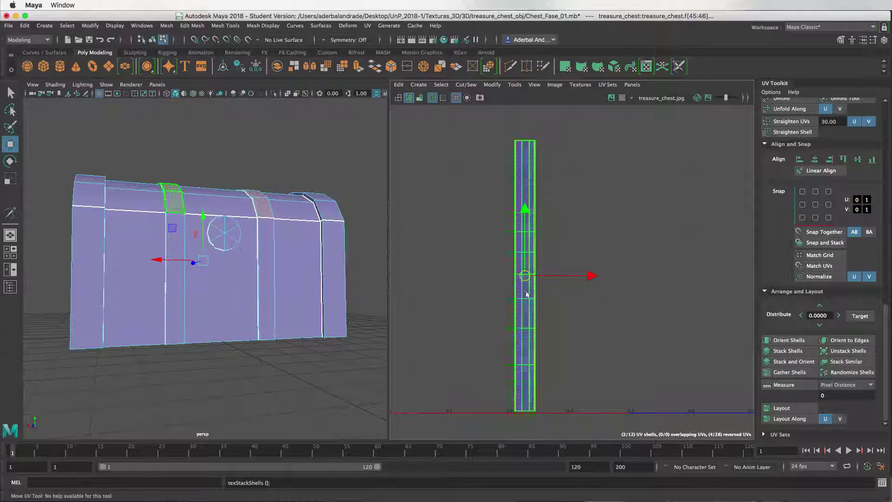
- Inspect the stacked strap shell, then switch to individual UV selection mode
alt+right_drag(461, 244, 483, 335)
alt+middle_drag(483, 335, 491, 254)
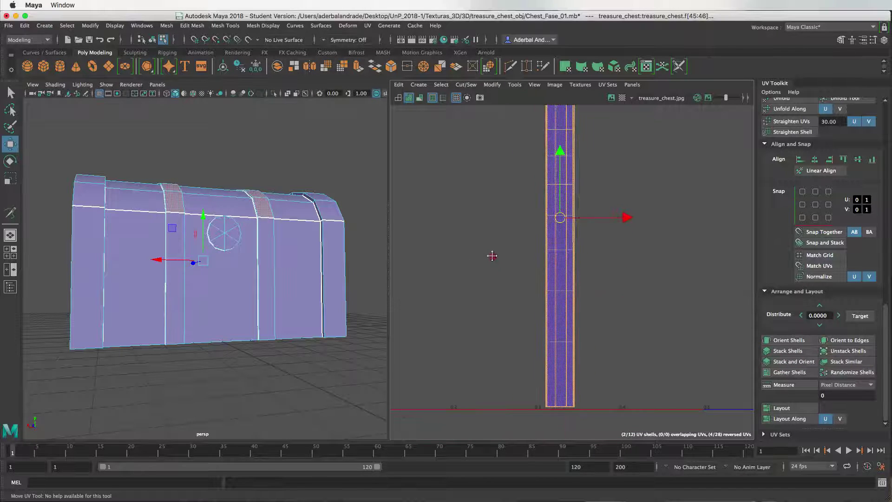
click(495, 269)
scroll(595, 398, up, 1)
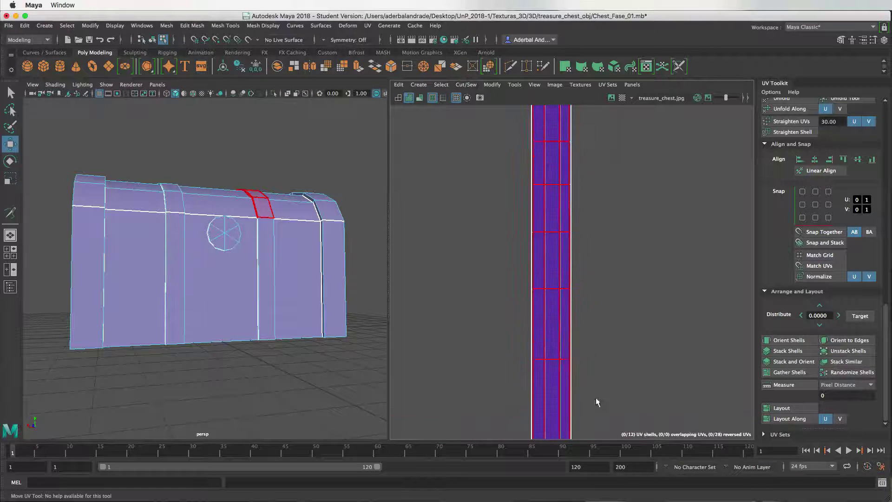
scroll(557, 384, up, 2)
scroll(568, 263, up, 1)
scroll(565, 291, up, 1)
scroll(558, 290, up, 1)
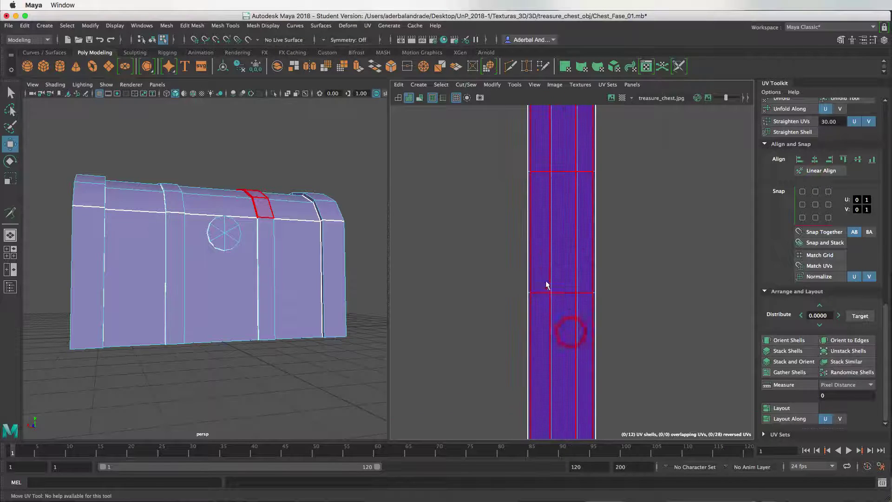
scroll(562, 298, down, 1)
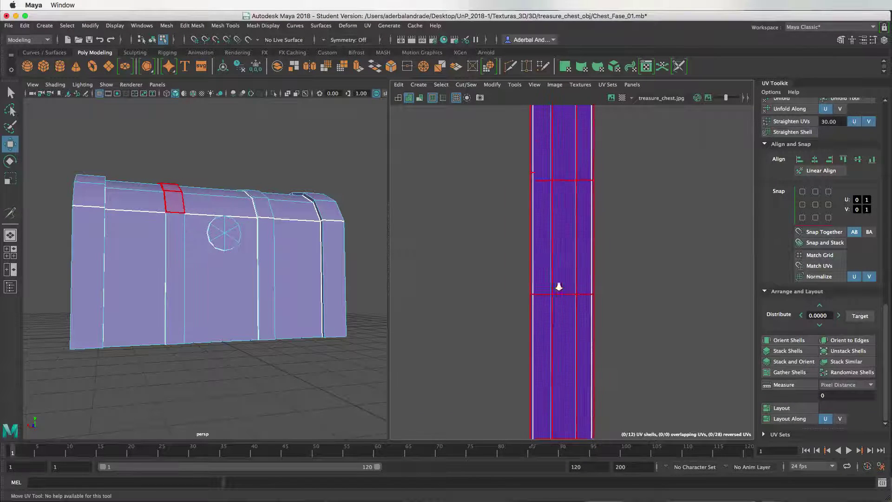
scroll(557, 270, down, 1)
scroll(550, 209, down, 2)
alt+middle_drag(548, 176, 552, 247)
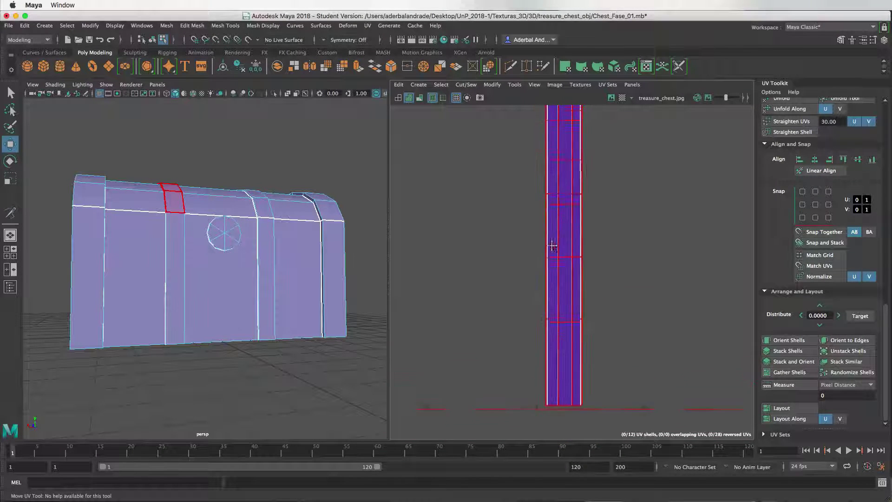
scroll(538, 199, down, 1)
alt+middle_drag(538, 199, 533, 249)
scroll(529, 219, down, 1)
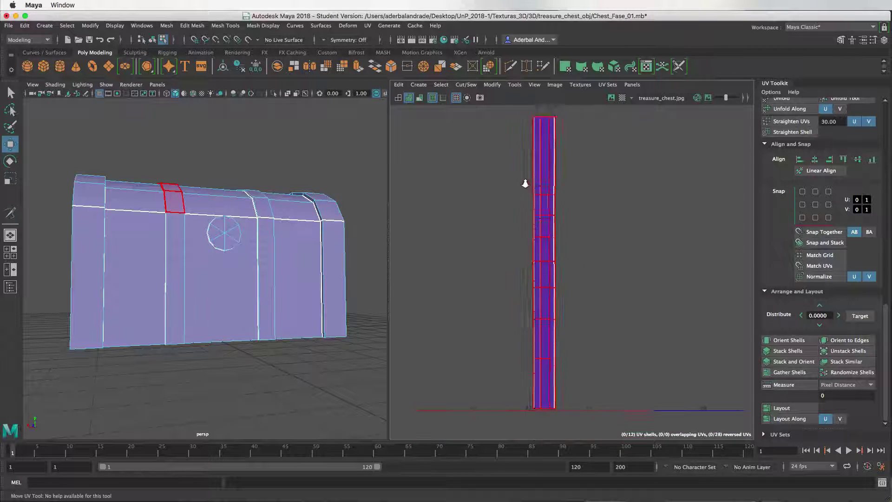
click(522, 143)
right_click(542, 176)
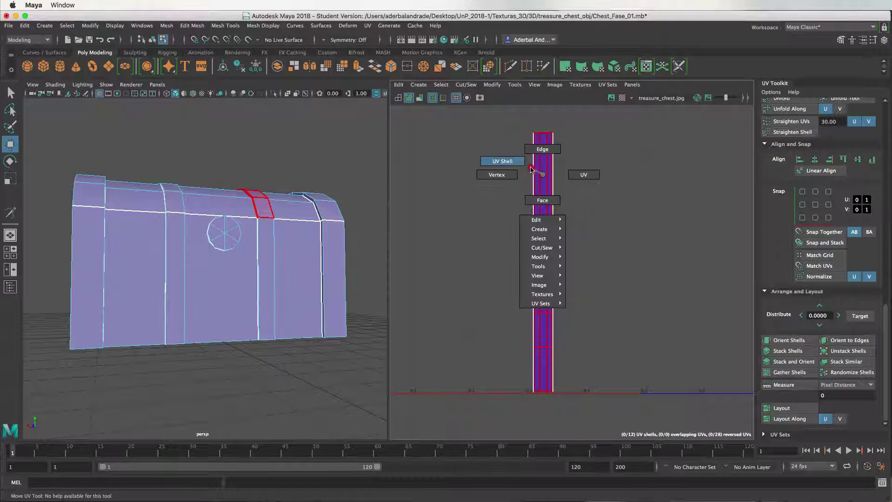
click(586, 176)
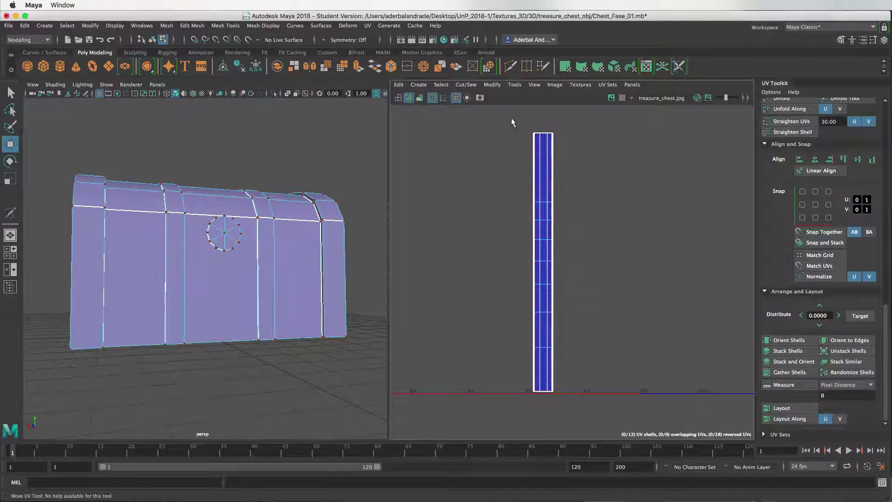
- Select every UV of the stacked strip and run Match UVs
drag(511, 119, 583, 407)
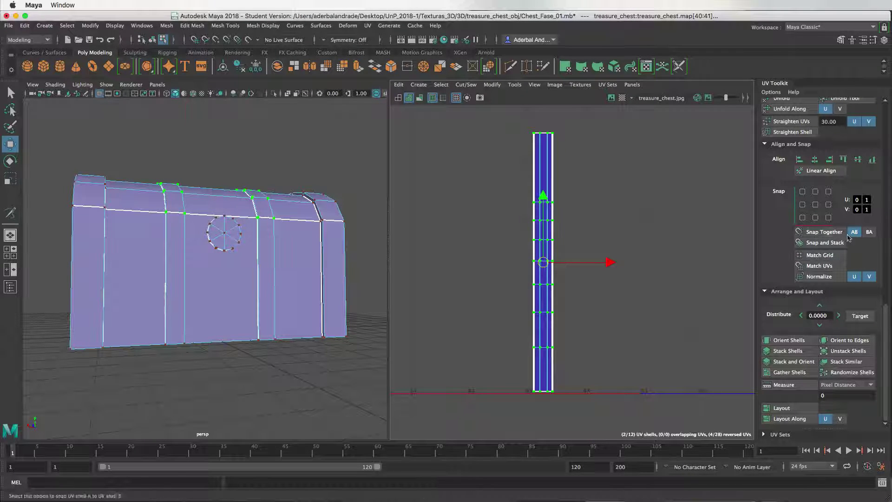
scroll(813, 325, up, 3)
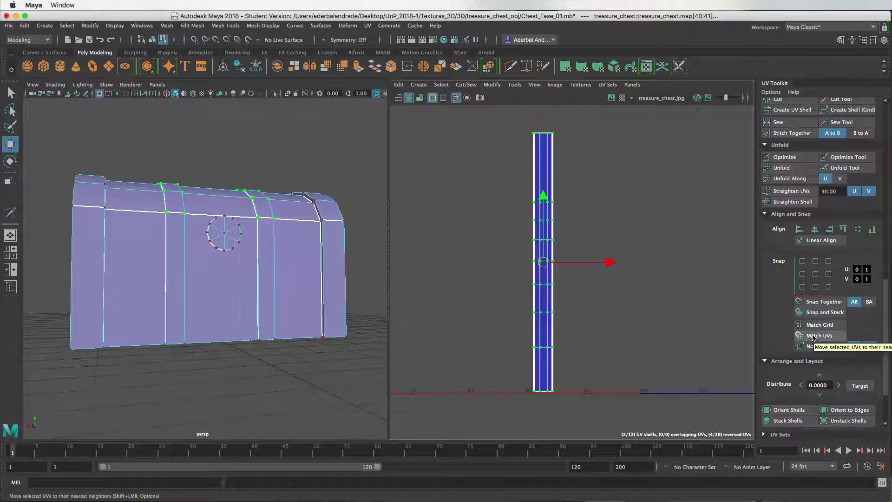
mouse_move(455, 216)
alt+middle_down()
mouse_move(504, 302)
mouse_move(522, 290)
mouse_move(538, 193)
alt+middle_up()
scroll(564, 325, up, 3)
scroll(518, 245, down, 2)
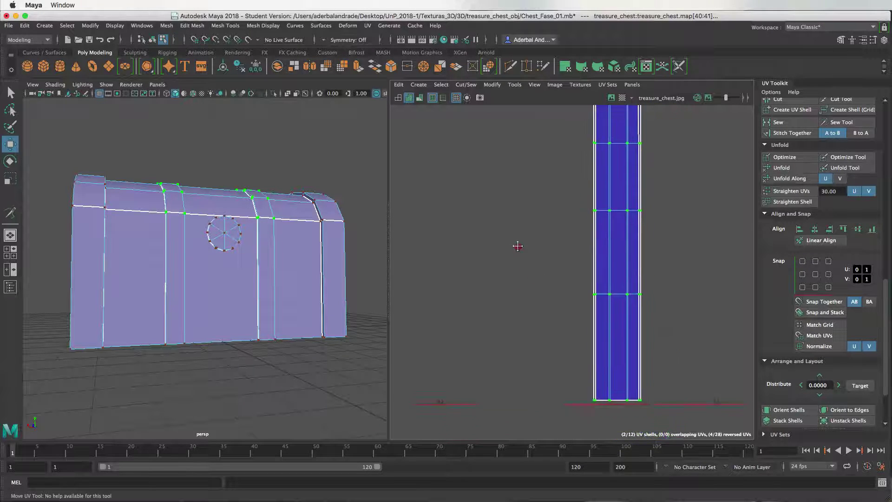
mouse_move(517, 245)
alt+right_down()
mouse_move(537, 308)
mouse_move(524, 313)
alt+right_up()
mouse_move(523, 313)
alt+middle_down()
mouse_move(472, 261)
mouse_move(474, 277)
alt+middle_up()
scroll(471, 261, up, 1)
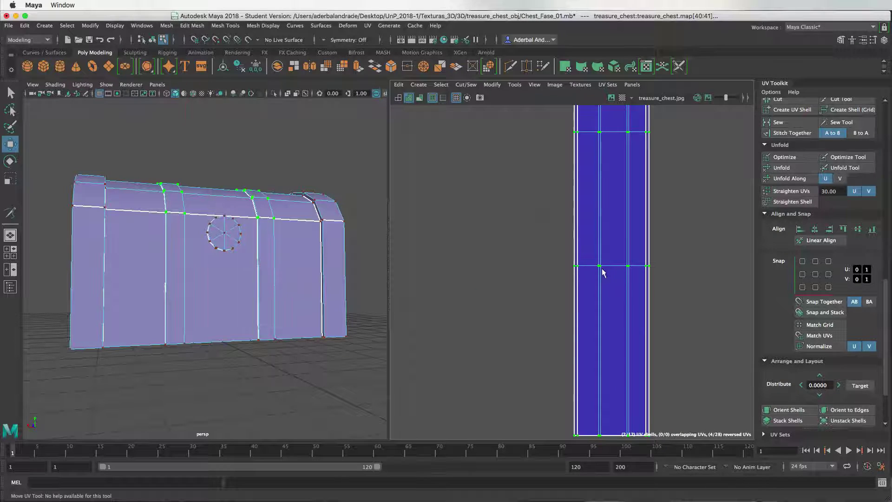
click(812, 337)
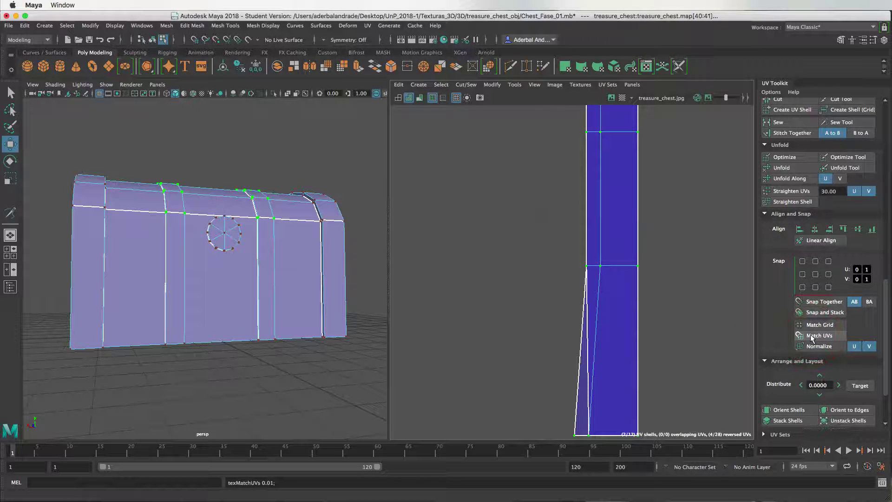
- Undo the distorting match and open Match UVs options to edit the tolerance
scroll(672, 328, down, 3)
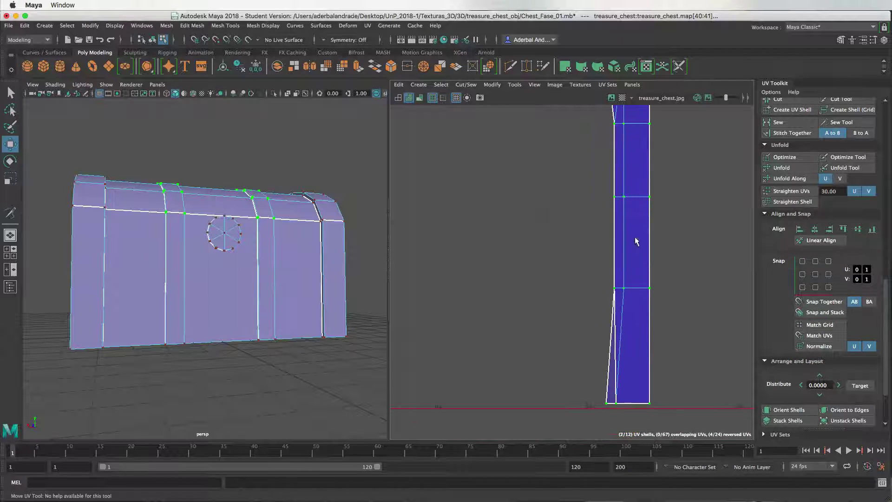
alt+middle_drag(637, 242, 603, 317)
scroll(600, 233, down, 2)
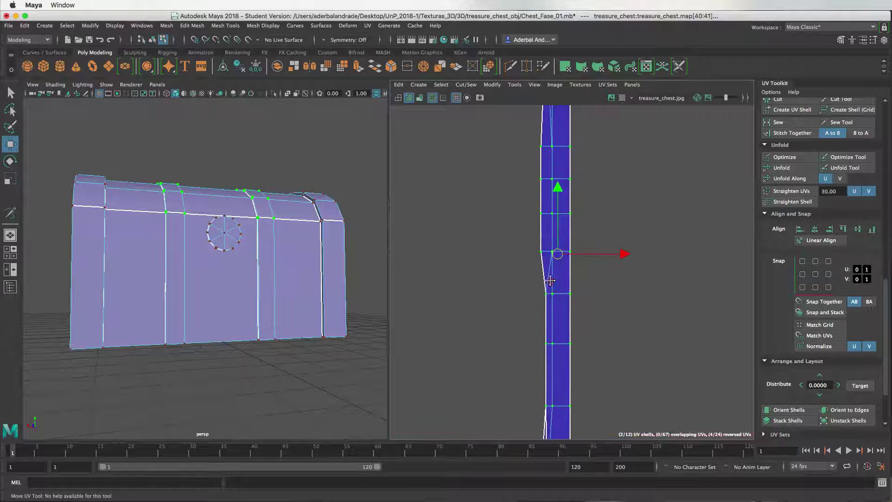
alt+middle_drag(524, 194, 548, 213)
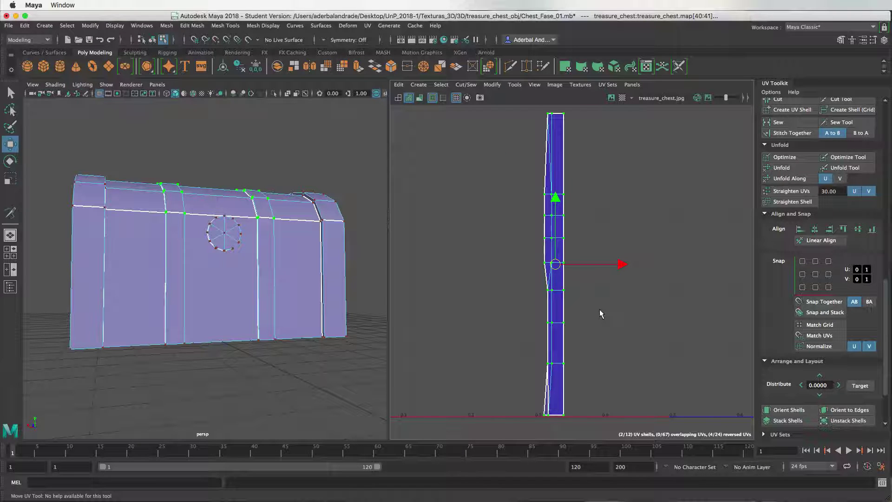
key(ctrl+z)
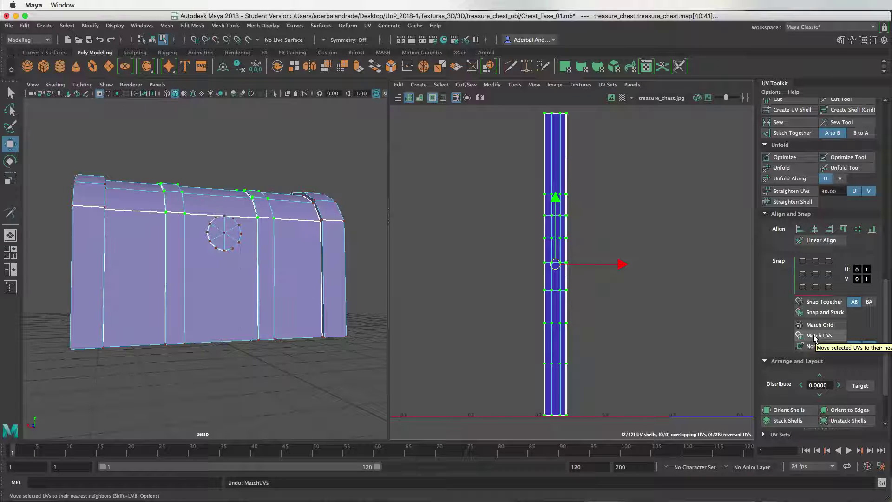
shift+click(813, 338)
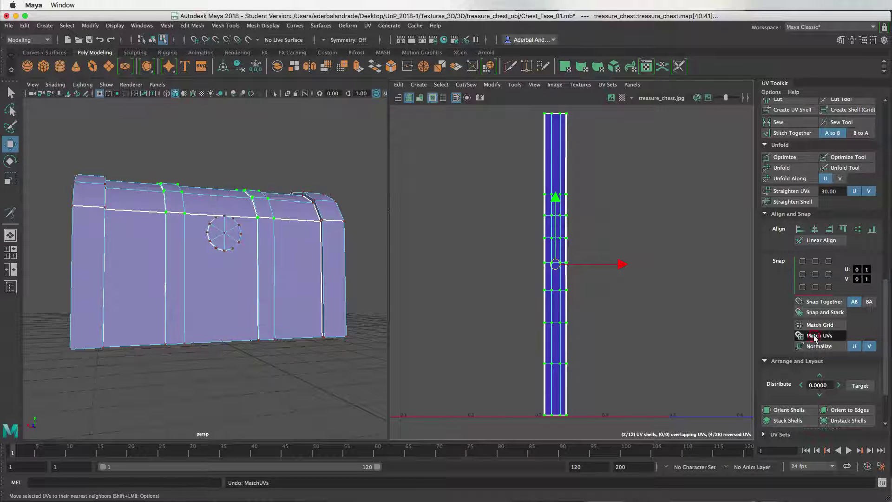
drag(538, 154, 549, 151)
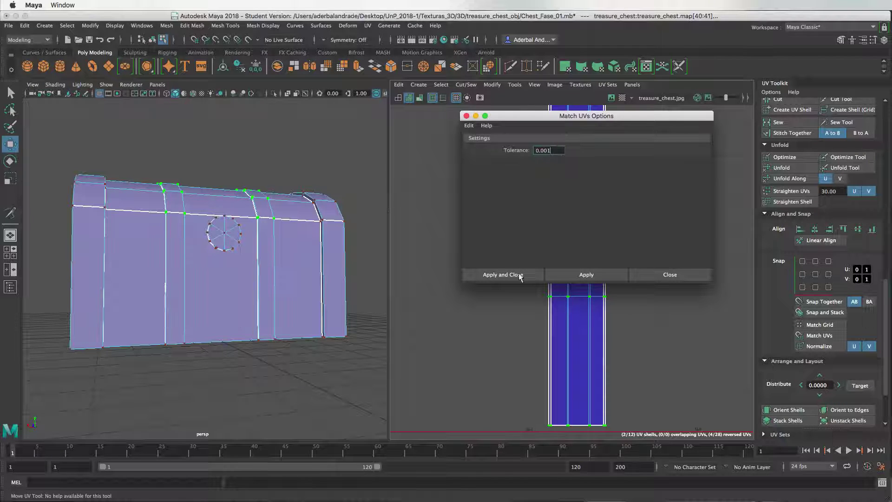
- Apply Match UVs at 0.001 tolerance, close the options, and inspect the merged strip
click(585, 277)
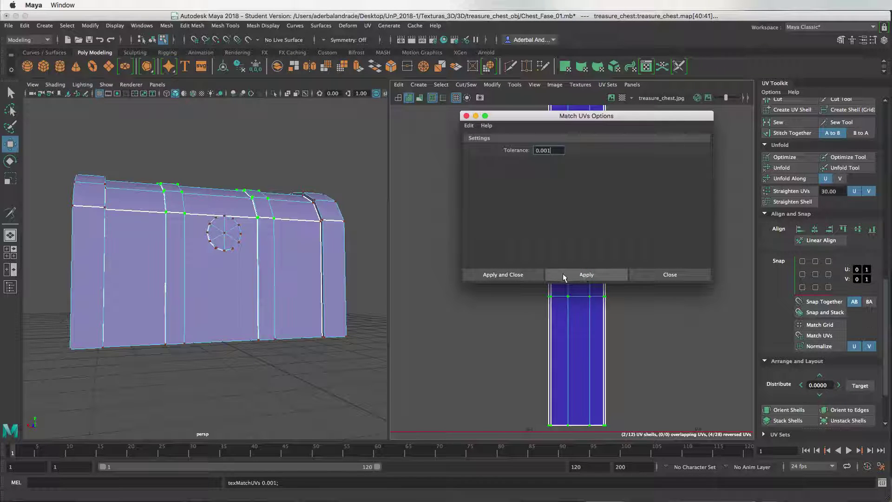
click(466, 116)
scroll(537, 253, up, 3)
alt+middle_drag(564, 360, 533, 255)
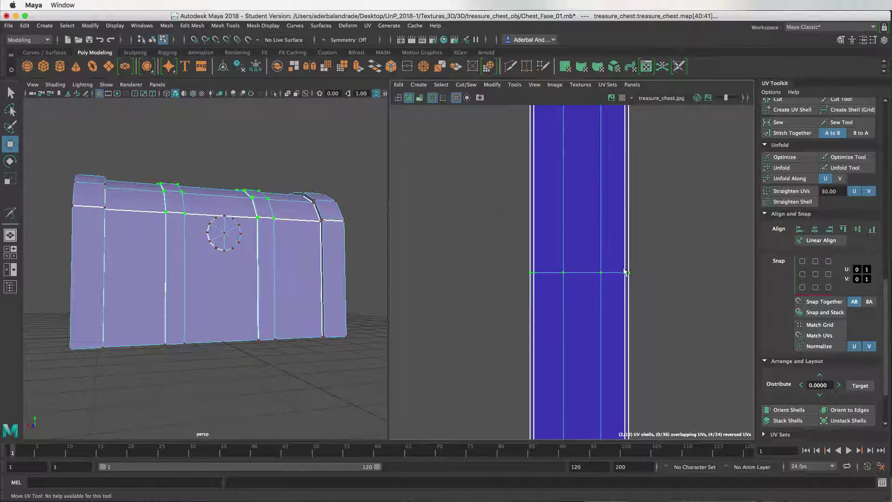
mouse_move(552, 257)
alt+right_down()
mouse_move(557, 265)
mouse_move(538, 193)
mouse_move(534, 255)
mouse_move(543, 264)
mouse_move(541, 200)
alt+right_up()
mouse_move(528, 251)
alt+right_down()
mouse_move(554, 294)
mouse_move(538, 205)
mouse_move(542, 310)
mouse_move(541, 202)
mouse_move(546, 260)
alt+right_up()
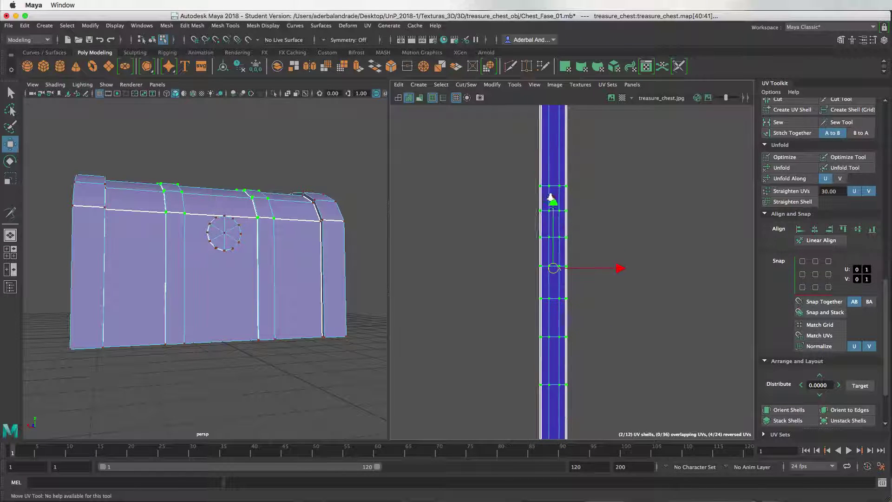
alt+right_drag(543, 195, 548, 260)
mouse_move(550, 226)
alt+right_down()
mouse_move(559, 270)
mouse_move(559, 260)
alt+right_up()
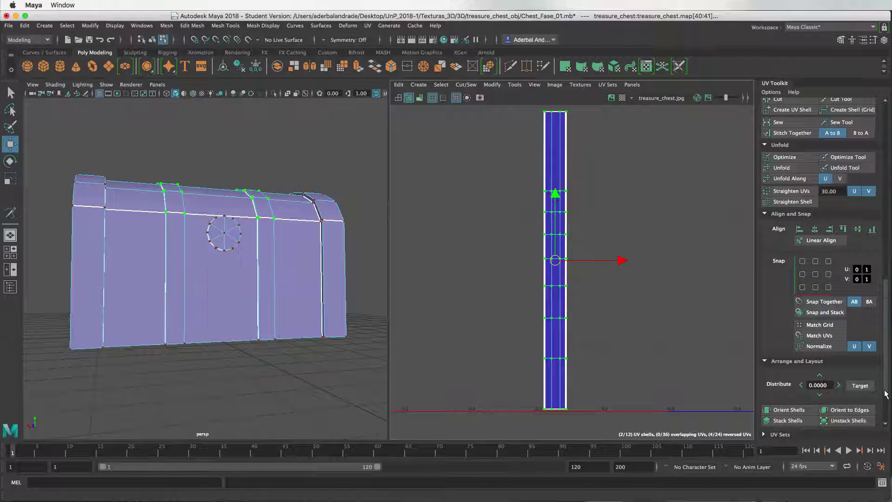
scroll(845, 408, down, 3)
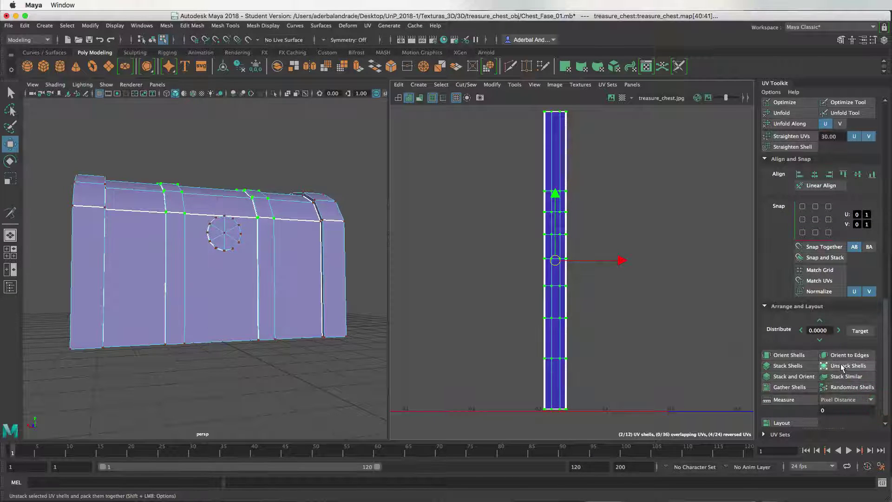
- Spread the stacked shells side by side and switch back to UV Shell selection
click(842, 366)
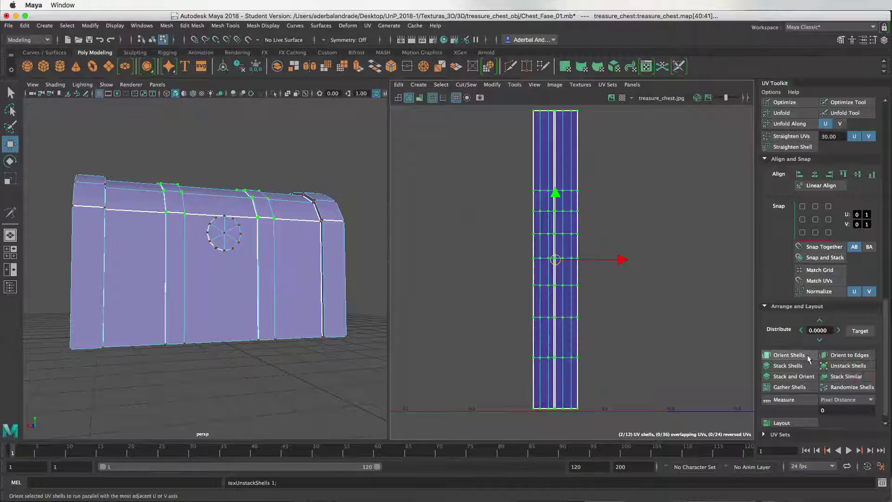
click(660, 321)
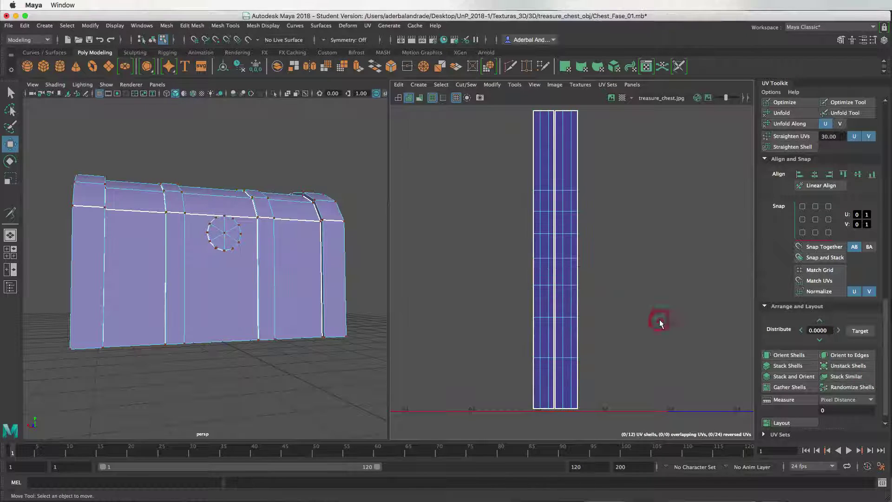
right_click(563, 259)
click(533, 245)
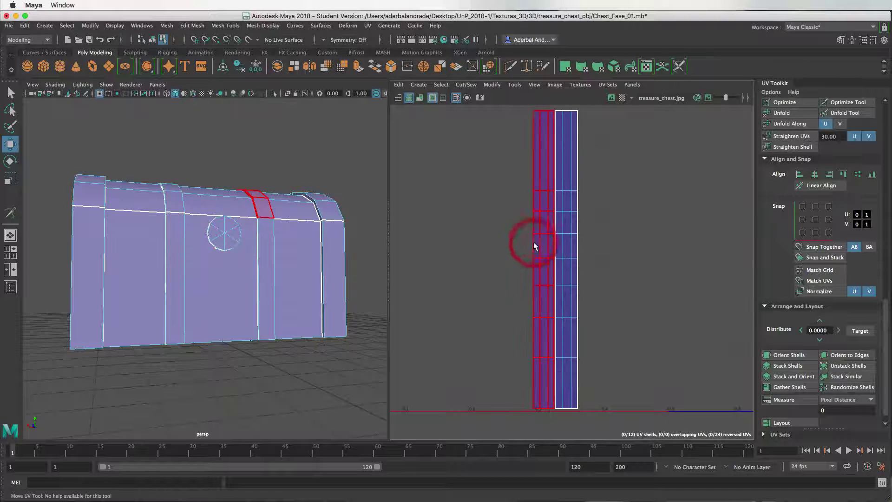
- Nudge the left long strip slightly left and deselect it
click(537, 251)
drag(608, 259, 598, 259)
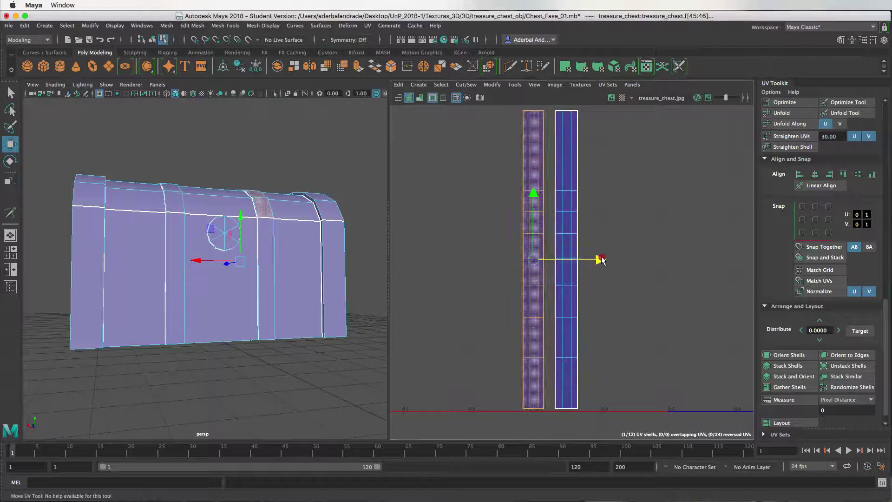
click(627, 290)
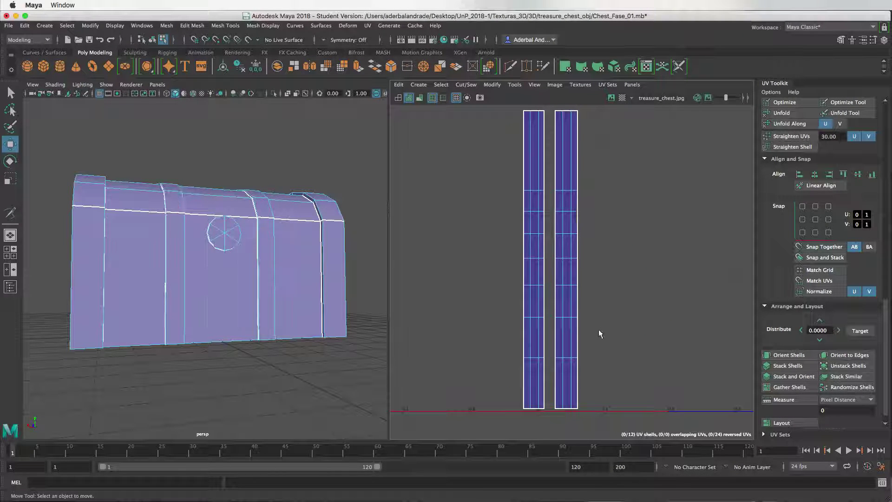
scroll(537, 239, down, 3)
scroll(537, 239, down, 1)
scroll(523, 227, down, 2)
- Undo the Sew UVs and Unfold edits with Ctrl+Z twice
scroll(538, 245, down, 2)
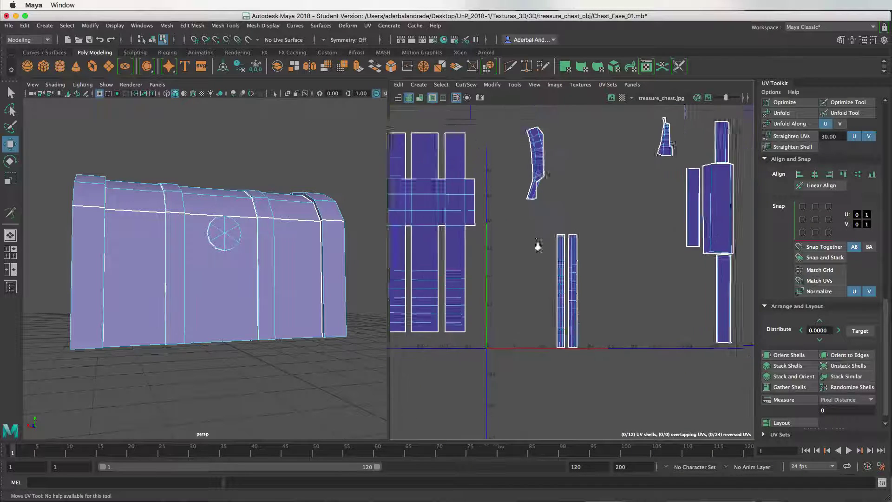
scroll(544, 253, down, 1)
scroll(580, 301, down, 1)
scroll(534, 232, down, 2)
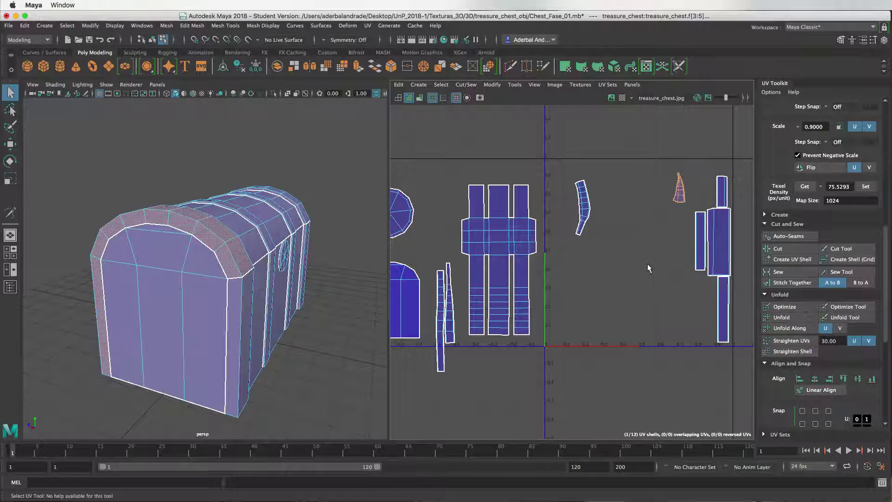
key(ctrl+z)
key(ctrl+z)
key(ctrl+z)
key(ctrl+z)
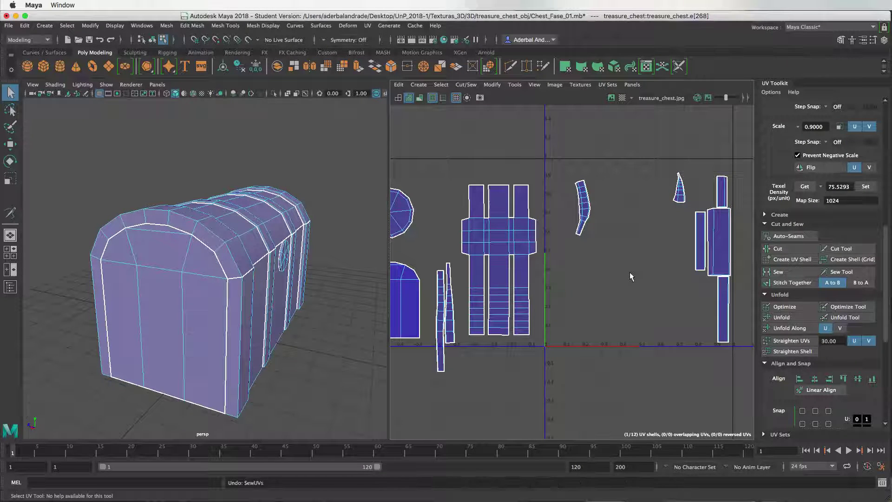
key(ctrl+z)
key(ctrl+z)
key(ctrl+z)
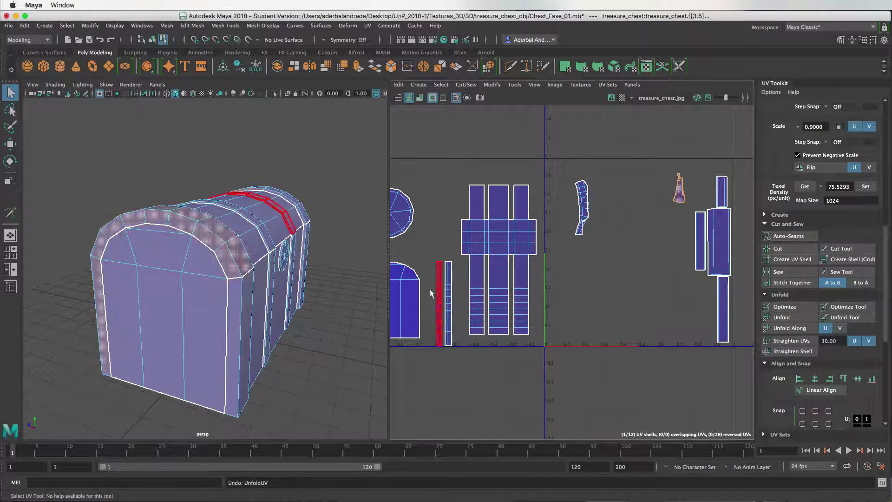
click(608, 272)
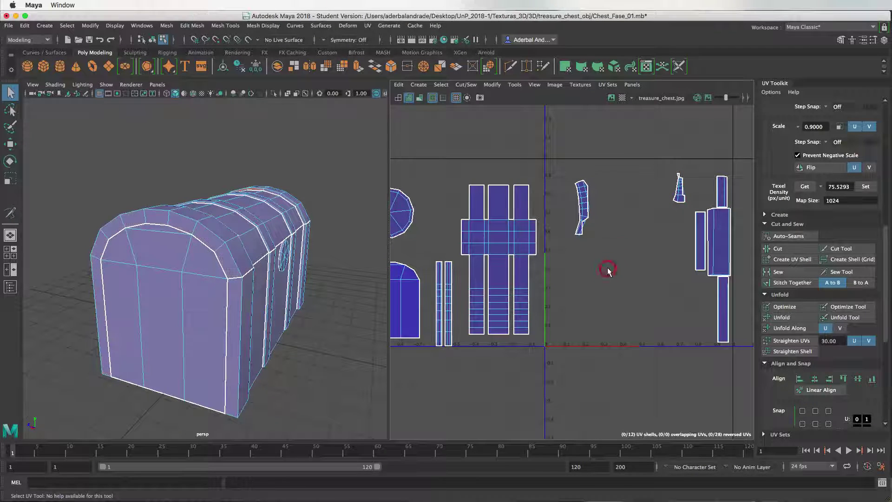
- Centre the UV view and select the large cross-shaped shell
scroll(576, 316, down, 1)
scroll(576, 316, down, 2)
alt+middle_drag(559, 255, 596, 270)
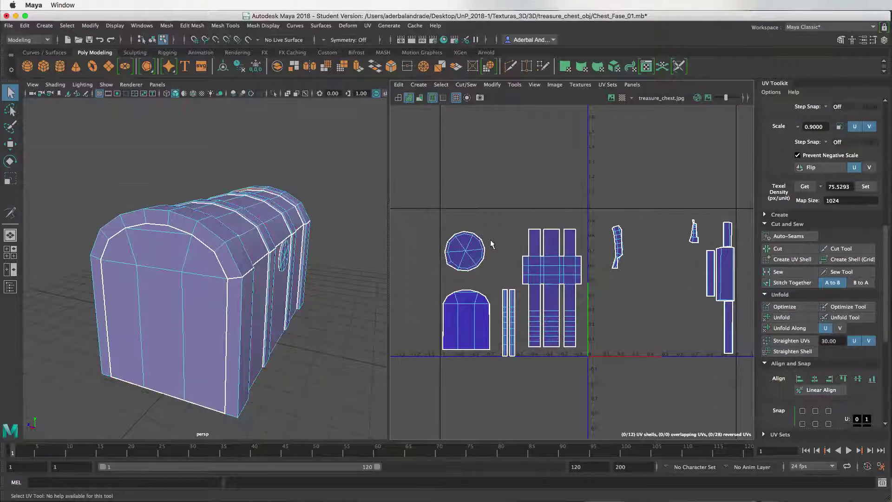
click(554, 271)
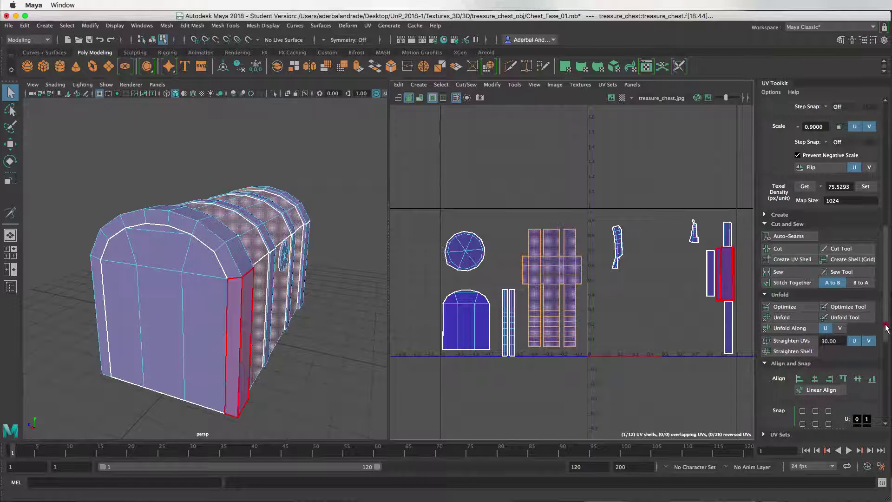
scroll(886, 327, up, 2)
scroll(886, 327, up, 2)
scroll(886, 327, up, 2)
- Expand the Pinning section at the top of the UV Toolkit
scroll(885, 327, up, 2)
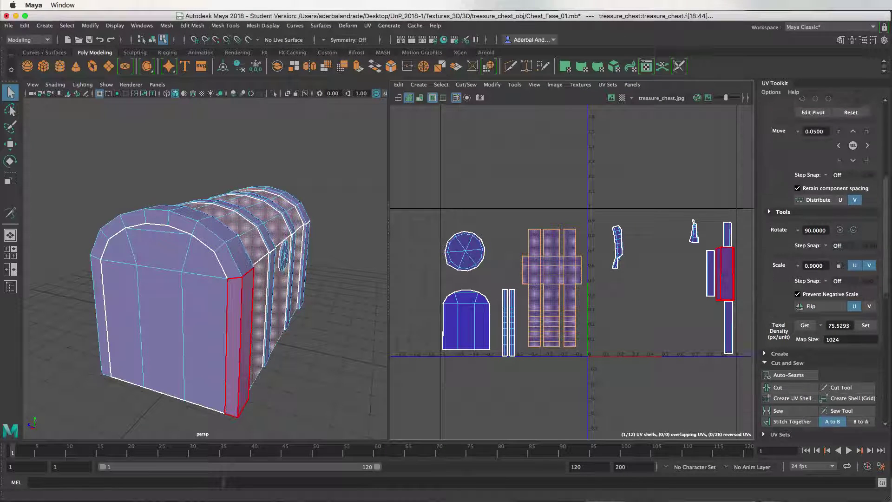
scroll(819, 260, up, 1)
scroll(820, 260, up, 3)
scroll(820, 260, up, 3)
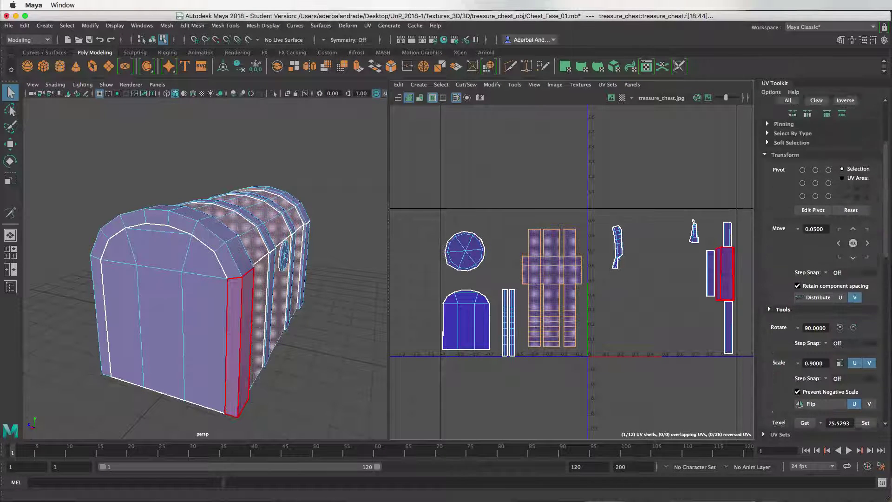
scroll(819, 260, up, 3)
scroll(820, 261, up, 2)
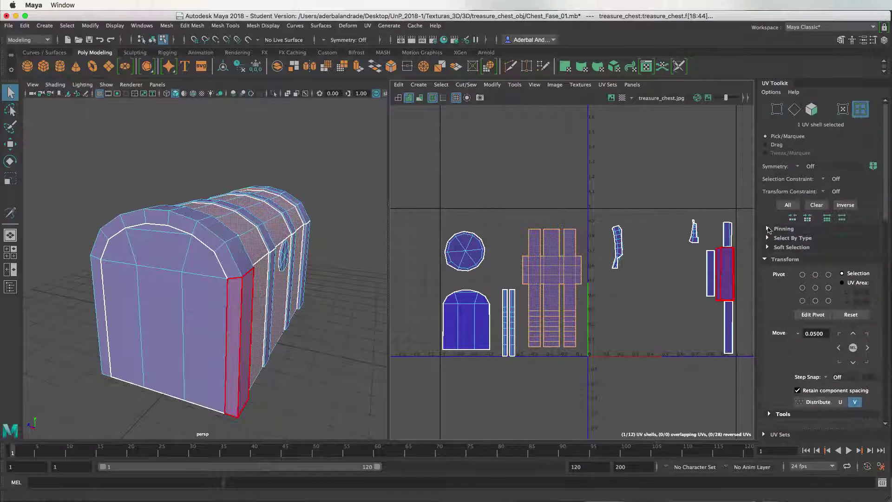
click(768, 229)
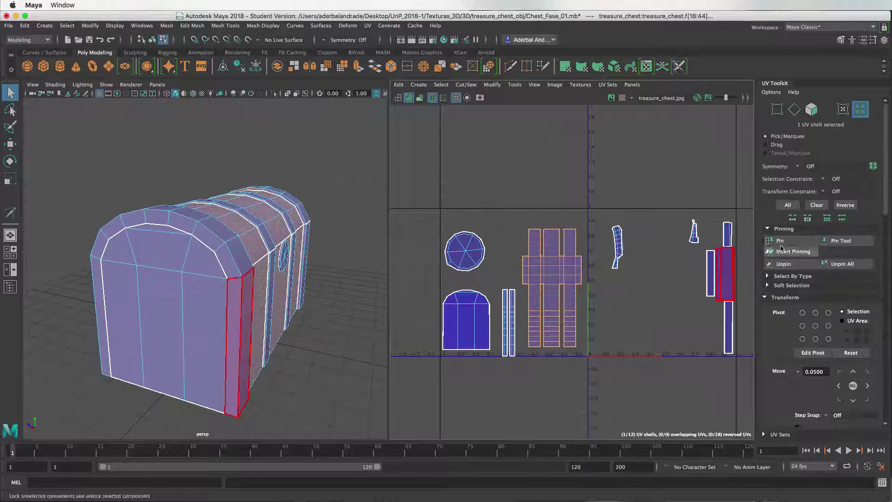
- Clear the shell selection and activate the Pin UV Tool
click(678, 258)
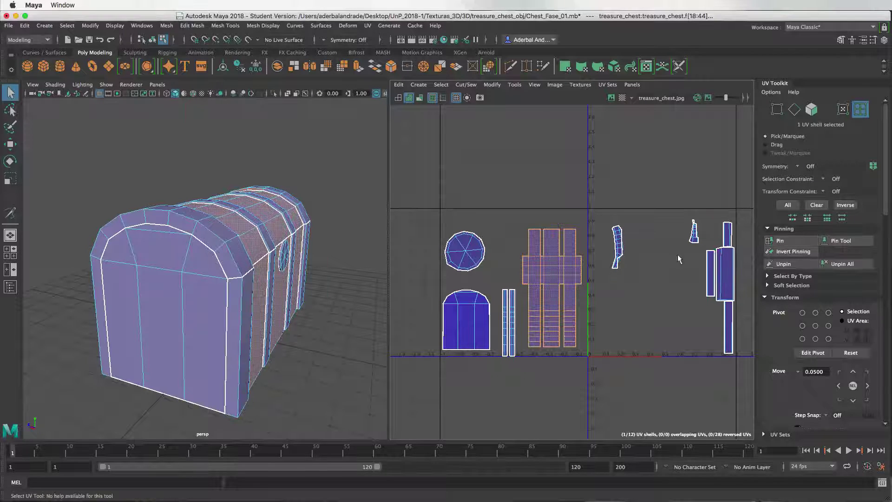
click(564, 291)
scroll(542, 294, up, 3)
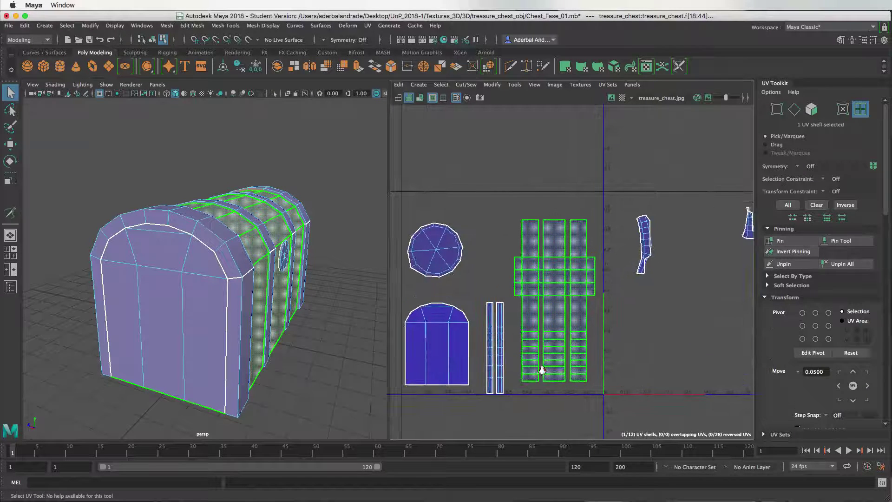
alt+middle_drag(585, 338, 576, 347)
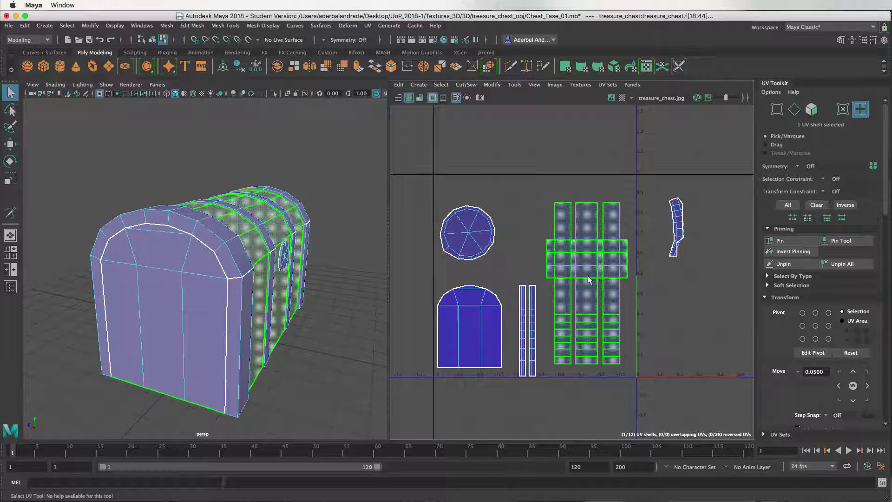
click(655, 265)
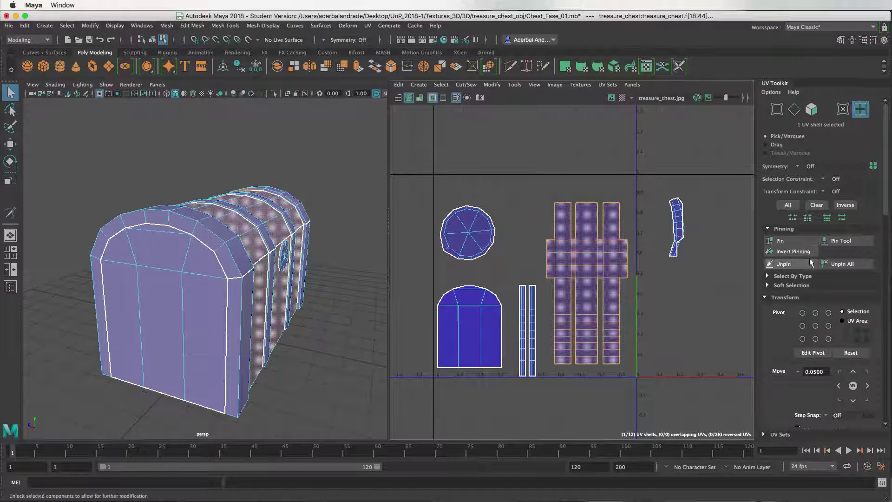
click(669, 257)
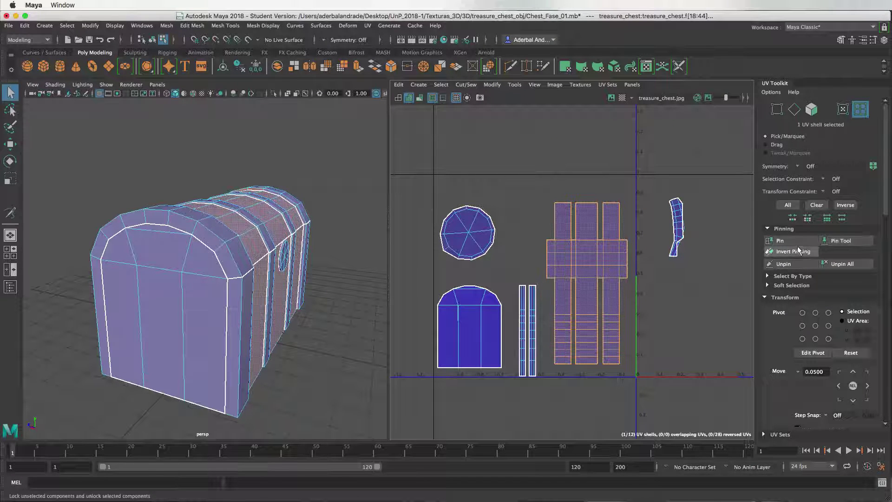
click(834, 241)
- Brush pins over the cross-shaped shell's columns and horizontal band
scroll(569, 260, up, 2)
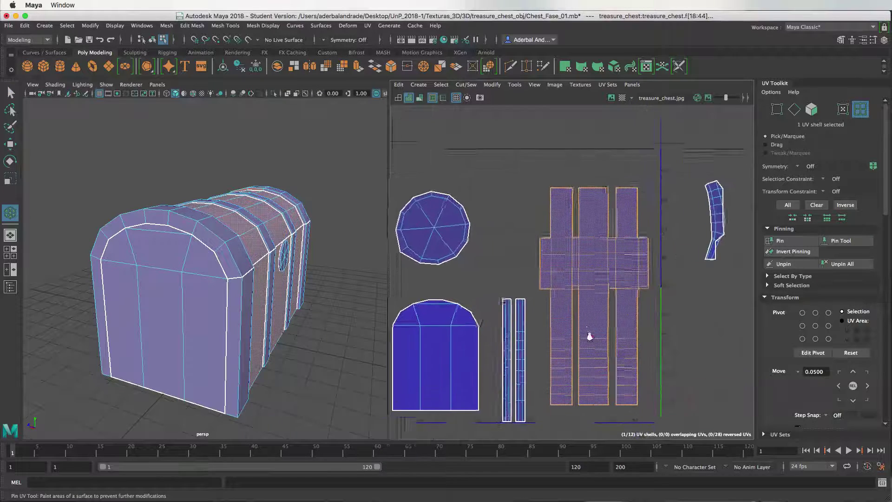
scroll(576, 297, up, 2)
scroll(568, 290, up, 1)
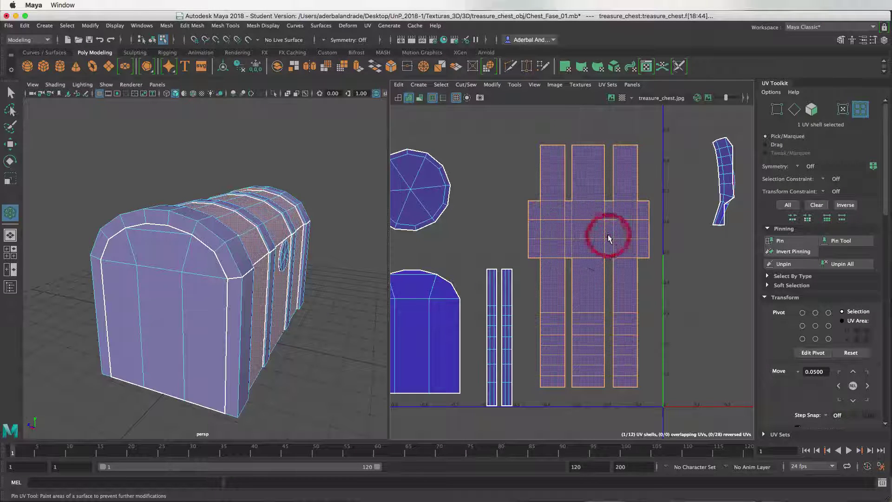
drag(608, 237, 596, 241)
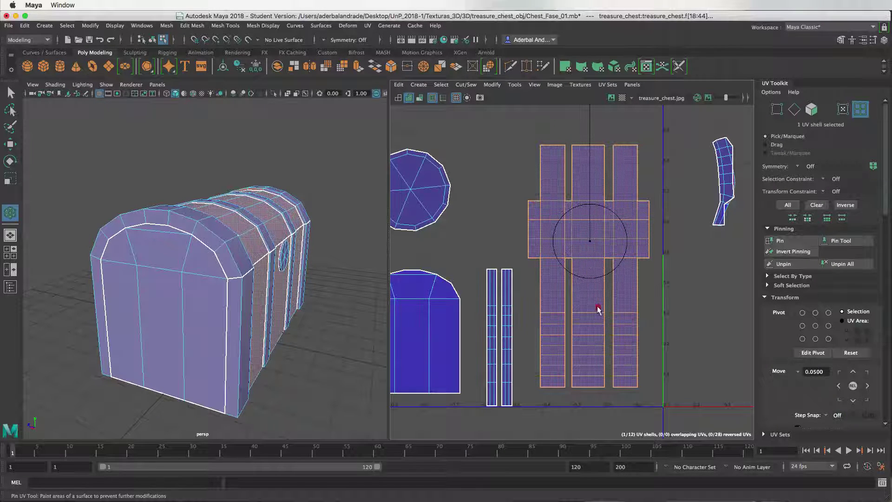
mouse_move(587, 242)
mouse_down()
mouse_move(587, 325)
mouse_move(587, 229)
mouse_move(577, 248)
mouse_move(584, 222)
mouse_move(559, 232)
mouse_move(548, 159)
mouse_move(595, 159)
mouse_move(623, 175)
mouse_move(633, 213)
mouse_move(623, 199)
mouse_move(614, 346)
mouse_move(592, 240)
mouse_up()
mouse_move(567, 308)
mouse_down()
mouse_move(557, 294)
mouse_move(567, 358)
mouse_move(586, 355)
mouse_move(626, 385)
mouse_up()
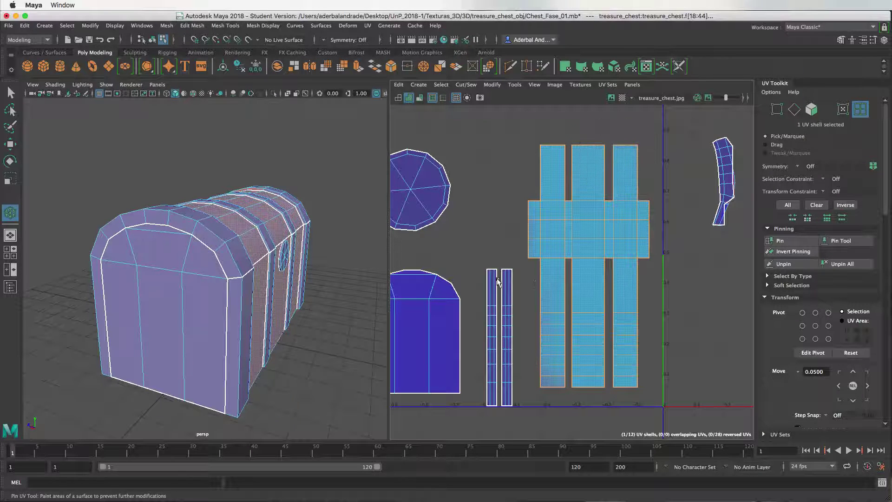
- Pin the two thin strips, the dome shell and the round polygonal shell
drag(497, 279, 499, 399)
alt+middle_drag(399, 298, 459, 278)
mouse_move(458, 279)
mouse_down()
mouse_move(517, 279)
mouse_move(502, 309)
mouse_move(502, 378)
mouse_up()
drag(470, 213, 504, 196)
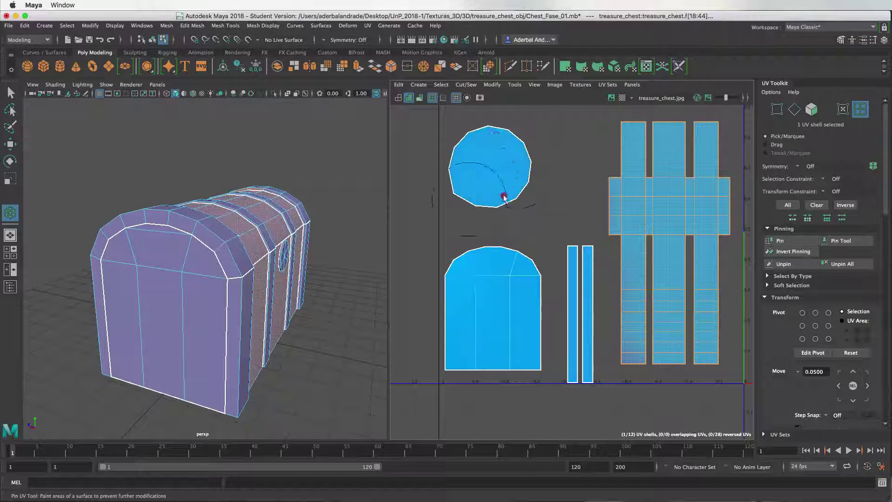
drag(657, 278, 631, 135)
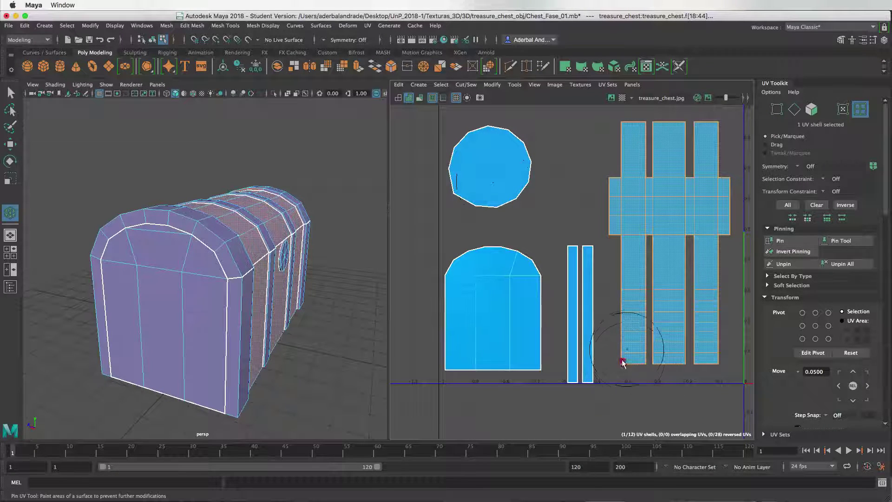
scroll(612, 321, up, 2)
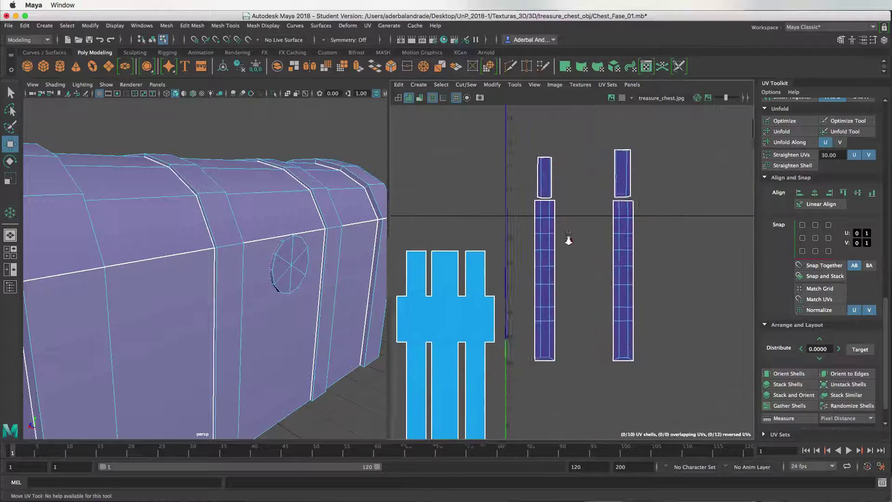
- Finish pinning the left tall UV strip with the Pin UV Tool
scroll(581, 260, up, 1)
scroll(574, 247, up, 1)
mouse_move(578, 255)
alt+middle_down()
mouse_move(577, 201)
mouse_move(577, 225)
alt+middle_up()
click(634, 202)
click(674, 204)
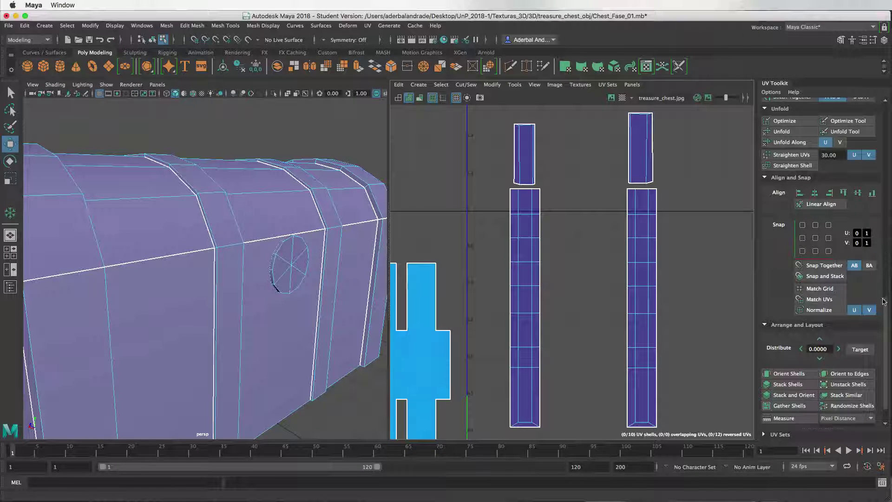
drag(886, 310, 867, 151)
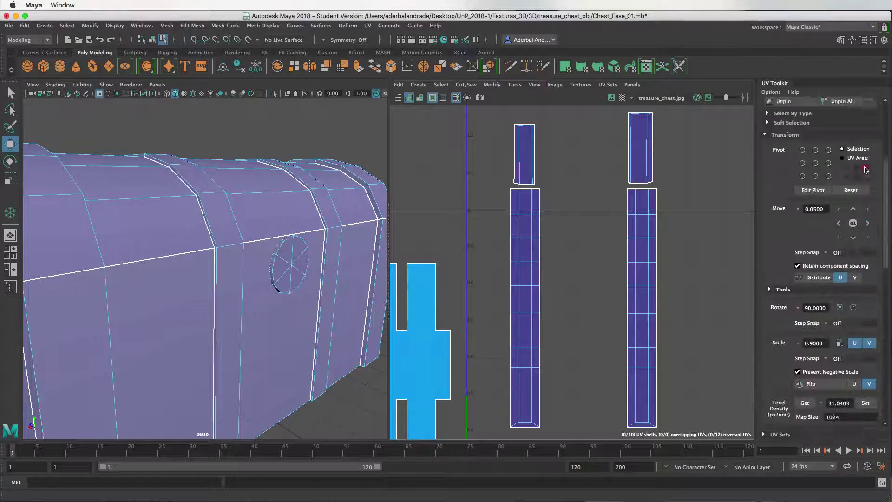
scroll(866, 151, up, 2)
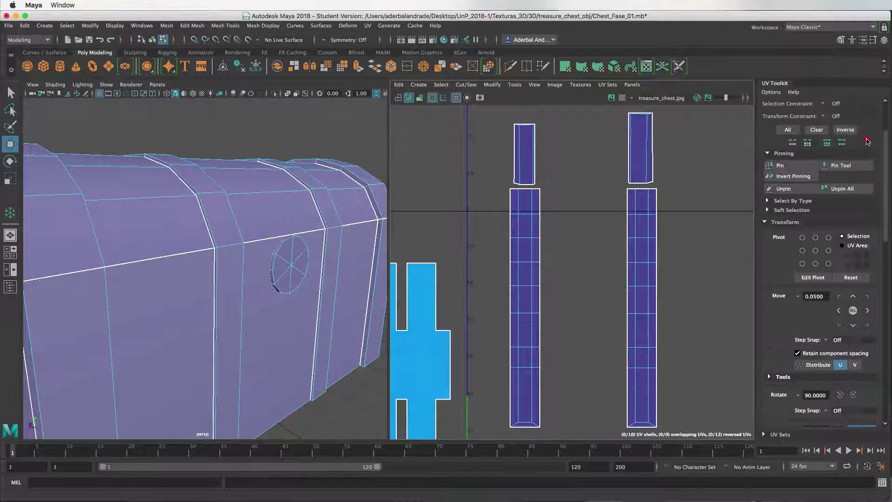
click(833, 167)
mouse_move(520, 236)
mouse_down()
mouse_move(522, 244)
mouse_move(515, 209)
mouse_move(522, 394)
mouse_move(646, 379)
mouse_move(637, 249)
mouse_move(649, 214)
mouse_up()
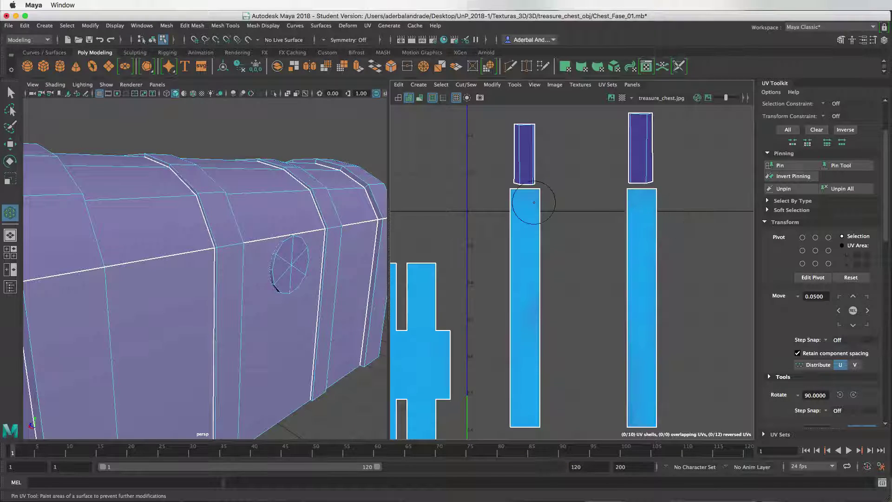
scroll(587, 213, up, 2)
scroll(509, 219, up, 3)
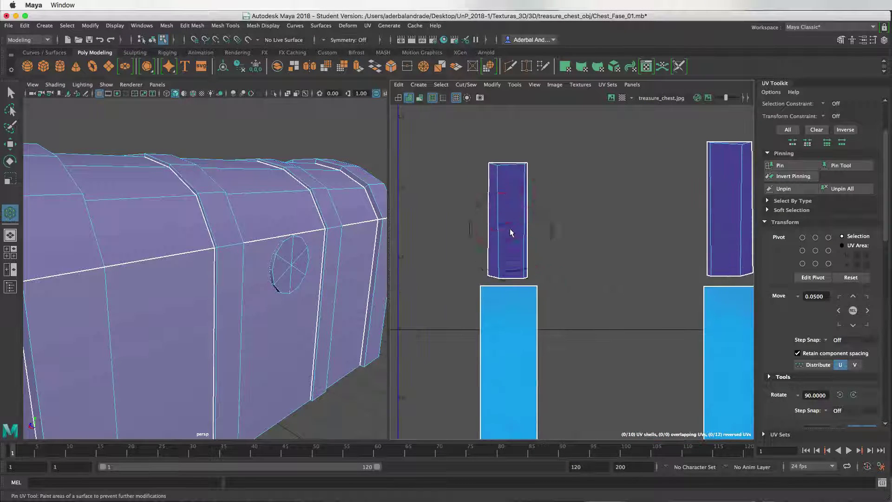
- Move the dark blue shell's corner UVs to square it into a rectangle
right_drag(510, 232, 541, 230)
click(528, 278)
key(w)
middle_drag(525, 153, 544, 154)
click(534, 151)
click(486, 290)
middle_drag(486, 292, 477, 294)
click(485, 151)
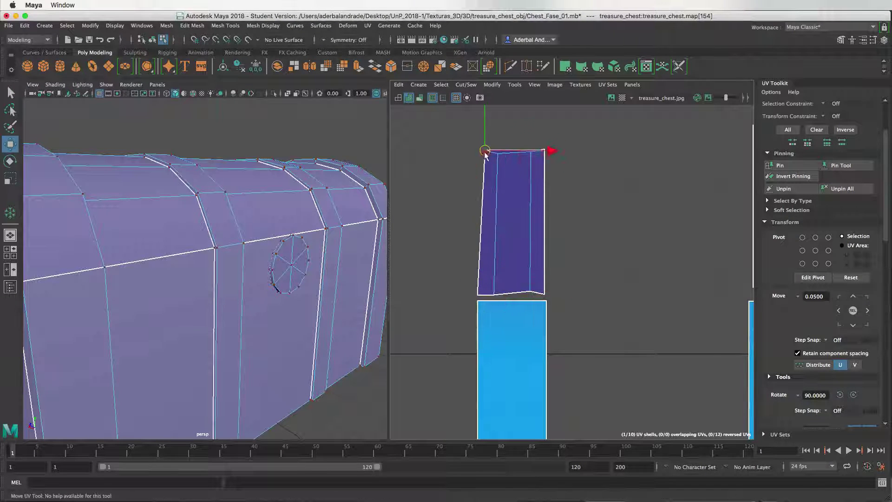
middle_drag(485, 153, 478, 151)
click(543, 150)
click(528, 293)
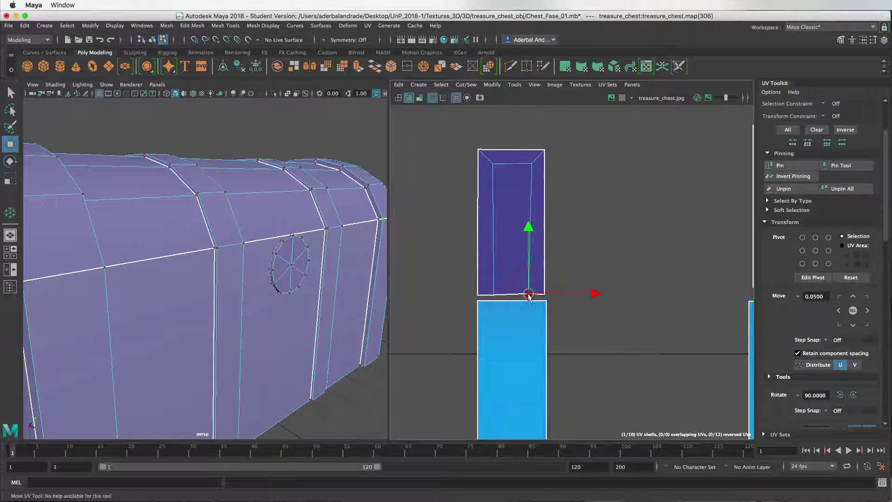
shift+right_drag(508, 223, 492, 279)
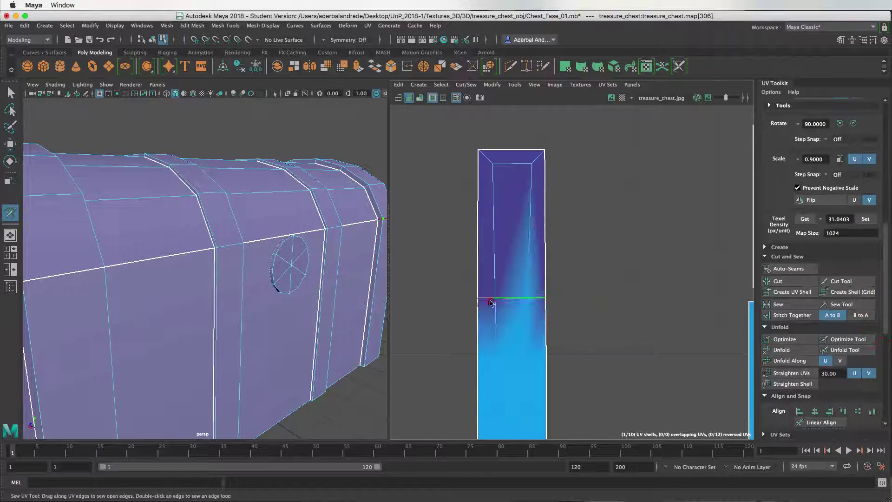
- Sew the first cap shell onto its strip and level its top edge UVs horizontally
click(490, 303)
right_drag(528, 199, 469, 175)
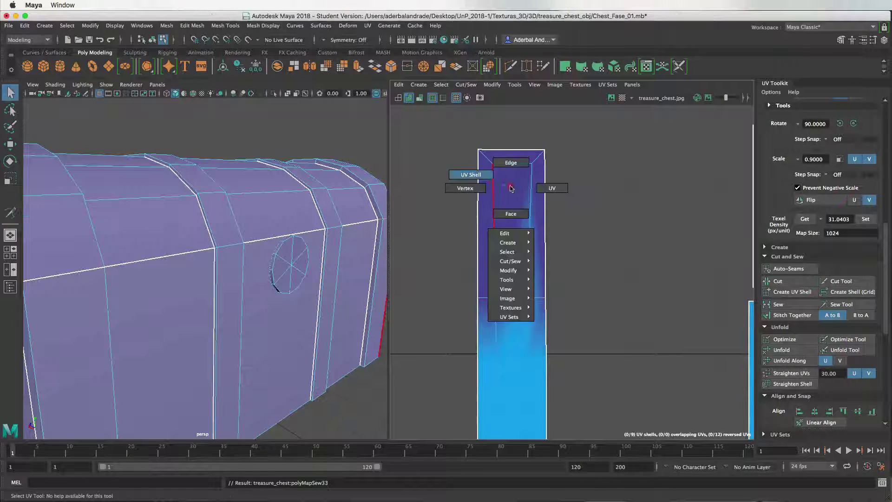
scroll(508, 242, down, 3)
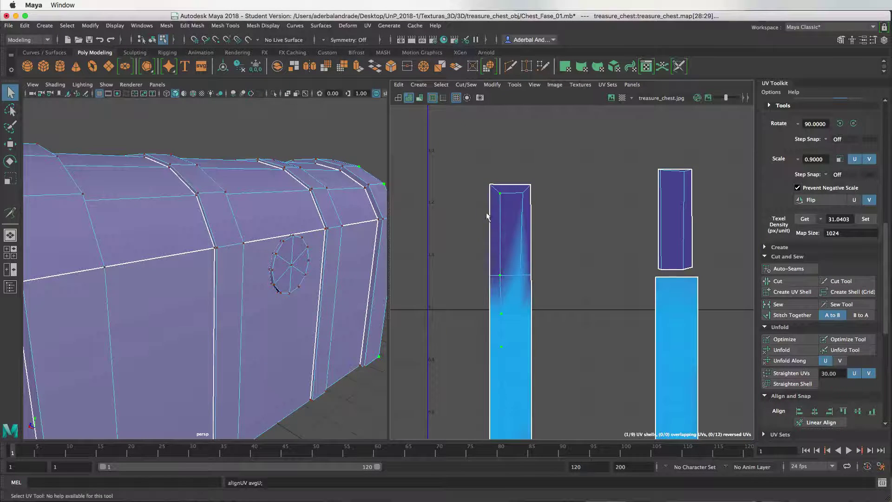
click(857, 411)
click(521, 193)
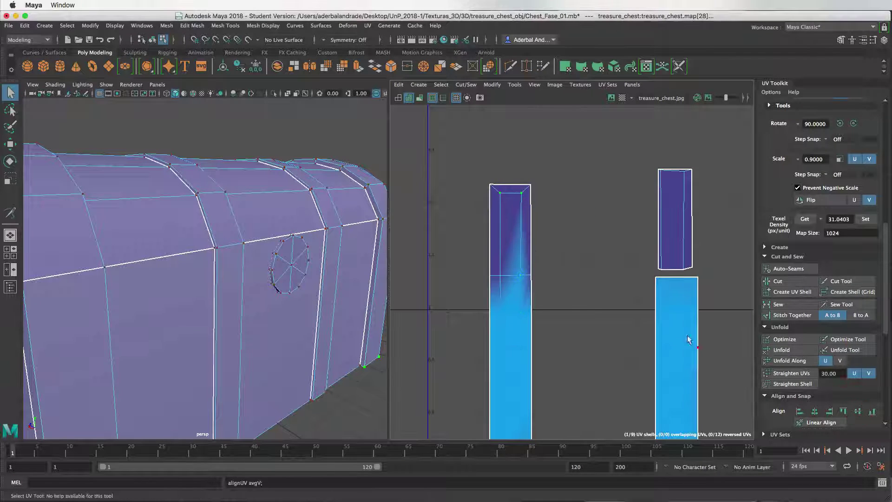
scroll(563, 339, up, 2)
scroll(598, 278, up, 2)
- Square the top cap shell by moving its corner UVs into line
click(594, 294)
key(w)
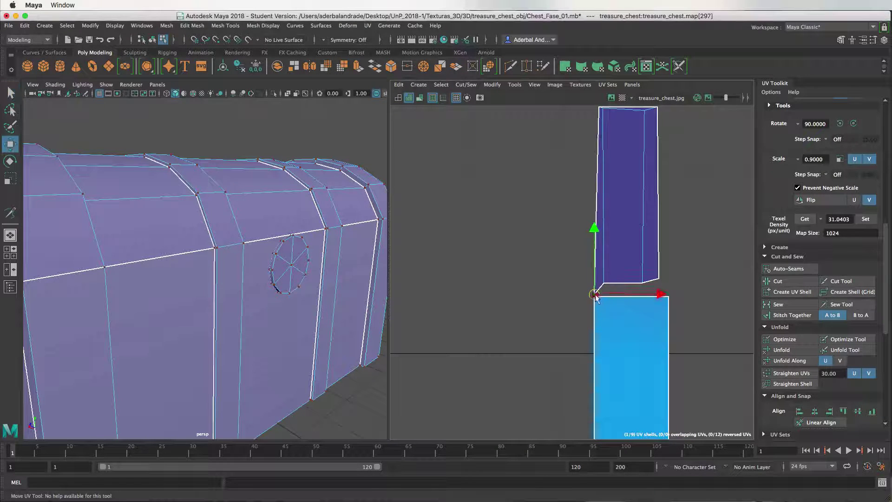
alt+middle_drag(594, 294, 588, 351)
click(587, 165)
mouse_move(594, 282)
mouse_down()
mouse_move(651, 350)
mouse_move(647, 344)
mouse_move(662, 349)
mouse_up()
click(661, 165)
drag(661, 165, 647, 178)
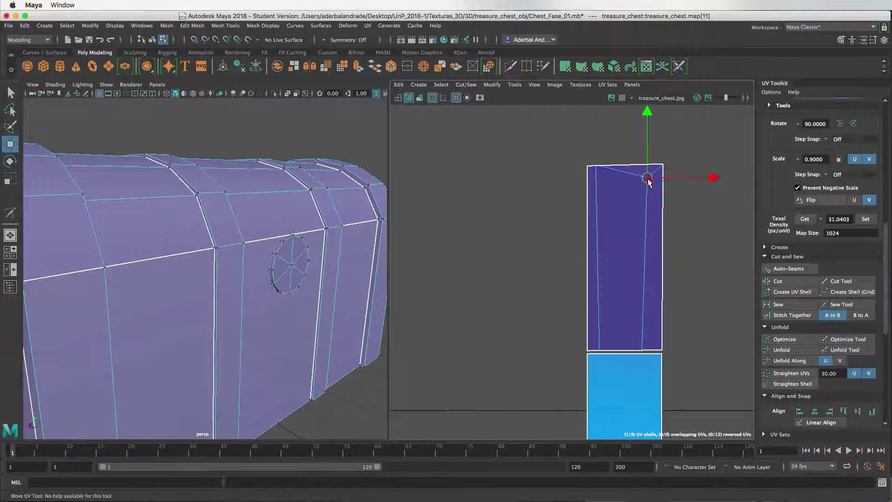
mouse_move(592, 177)
mouse_down()
mouse_move(589, 167)
mouse_move(605, 181)
mouse_up()
click(604, 349)
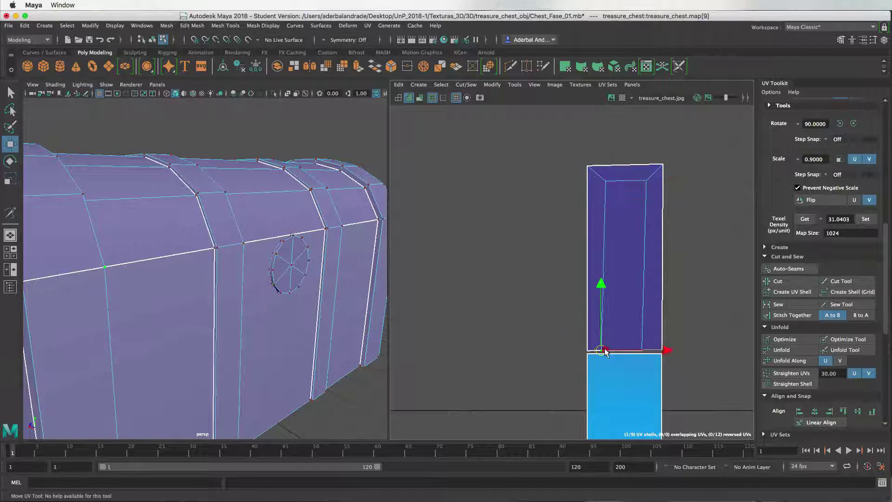
- Sew the squared top shell's bottom edge onto the strip below
right_click(624, 310)
click(624, 282)
click(628, 351)
scroll(864, 325, down, 3)
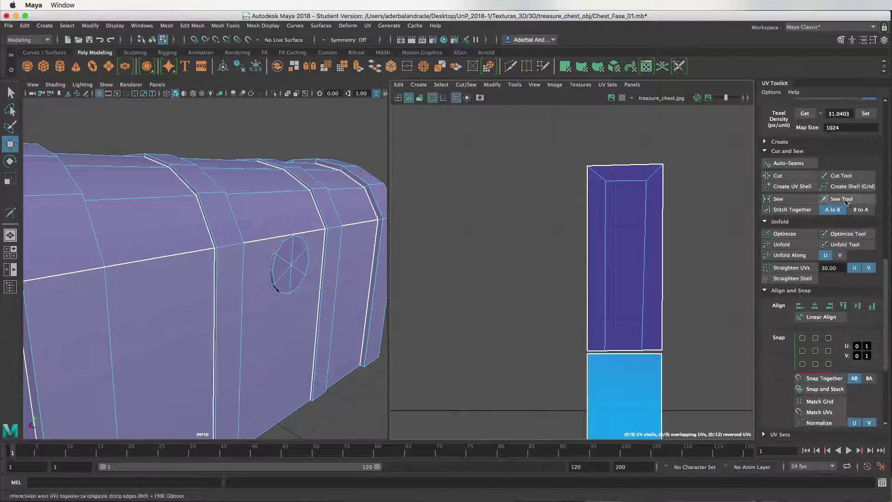
click(841, 198)
right_drag(644, 301, 623, 306)
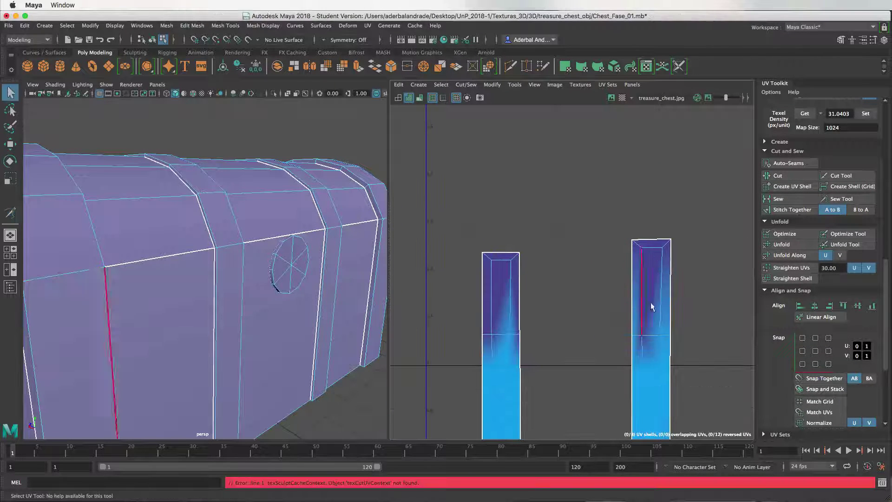
- Clear the UV selection and unpin all UV shells
drag(683, 242, 622, 274)
key(w)
scroll(584, 329, down, 3)
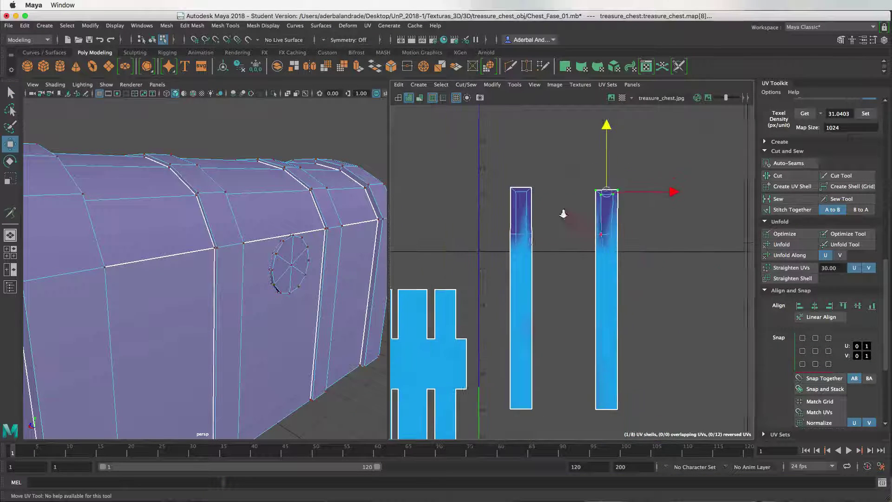
right_drag(599, 251, 618, 288)
scroll(827, 233, down, 10)
scroll(868, 149, up, 3)
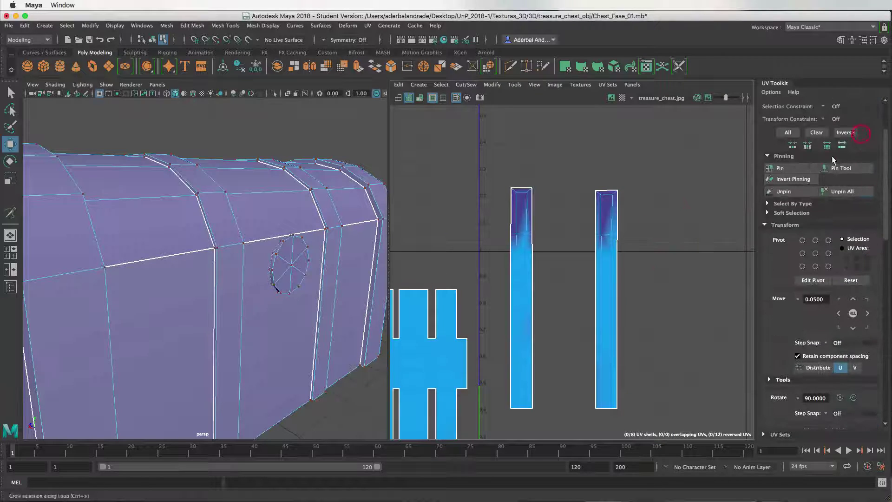
click(836, 191)
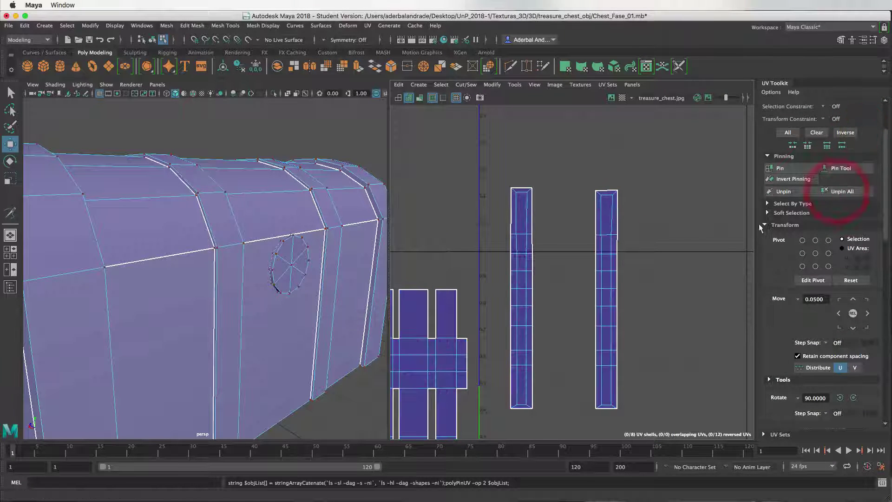
- Stack the two tall strap shells on top of each other
click(648, 281)
scroll(504, 281, up, 1)
scroll(524, 332, down, 1)
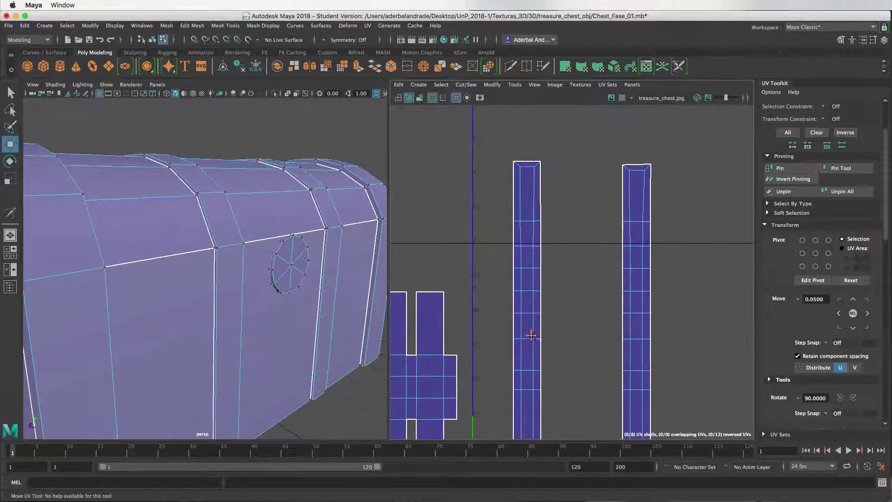
scroll(563, 259, up, 2)
scroll(578, 318, down, 1)
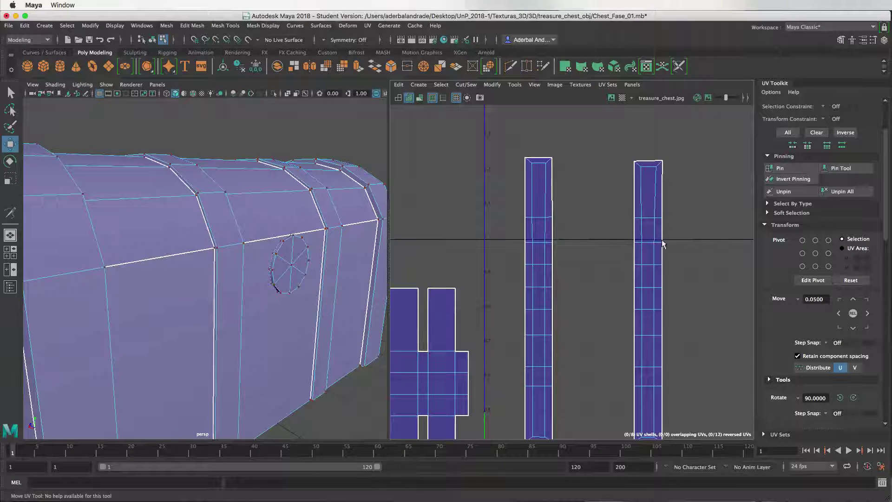
right_drag(642, 236, 604, 241)
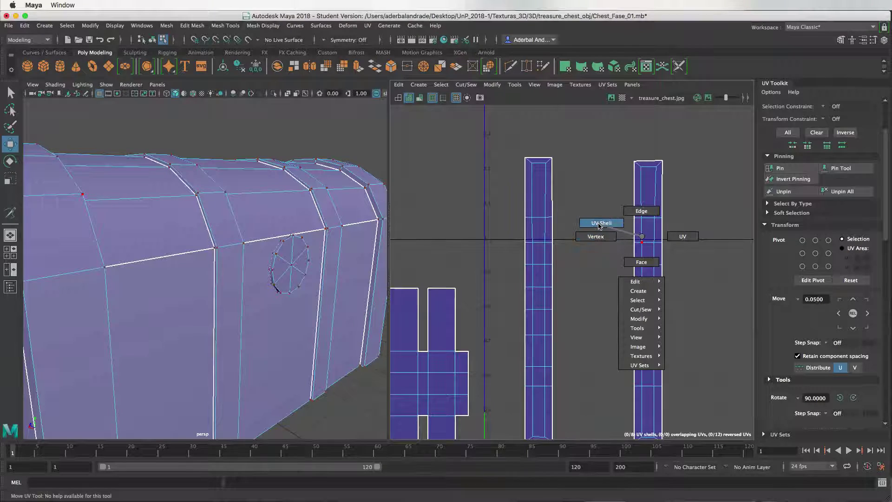
scroll(817, 325, down, 5)
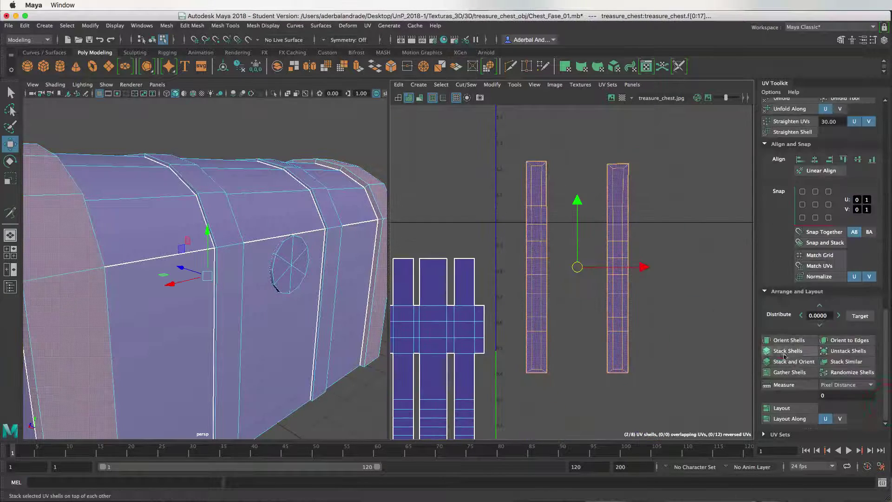
click(788, 350)
key(f)
- Match the overlapping strap UVs to each other and snap them to the grid
right_drag(569, 193, 514, 195)
click(589, 227)
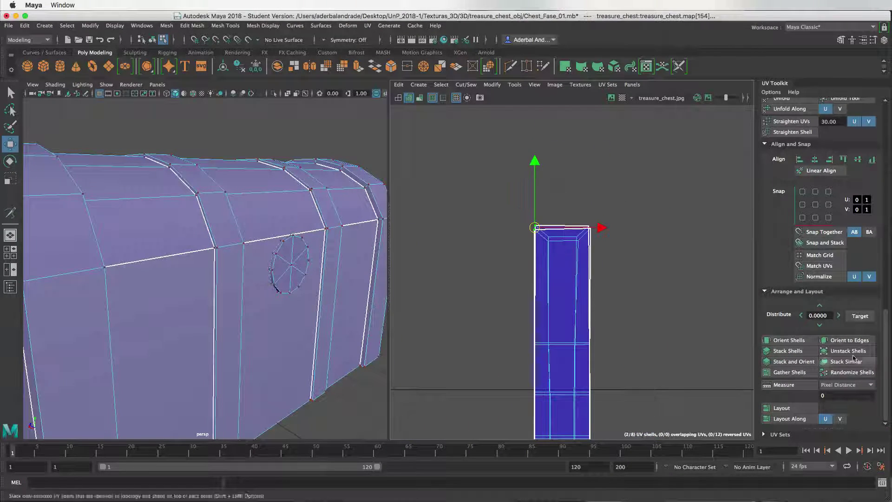
alt+middle_drag(604, 325, 604, 271)
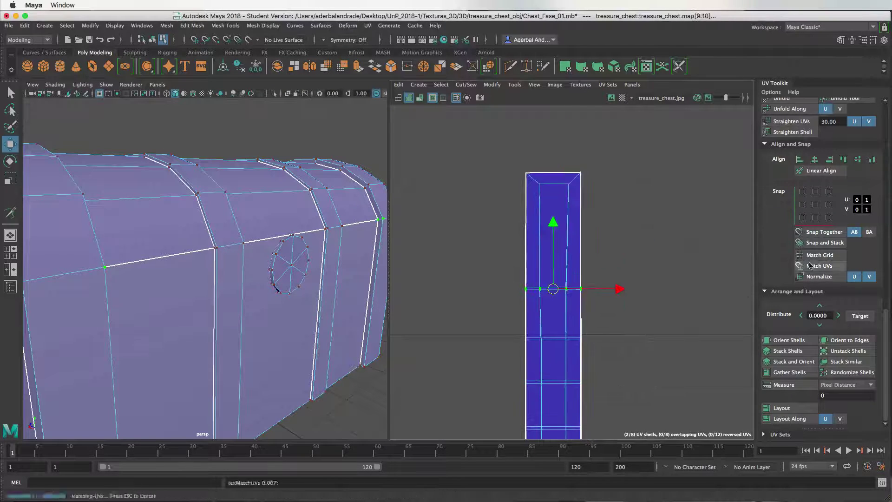
drag(516, 326, 625, 383)
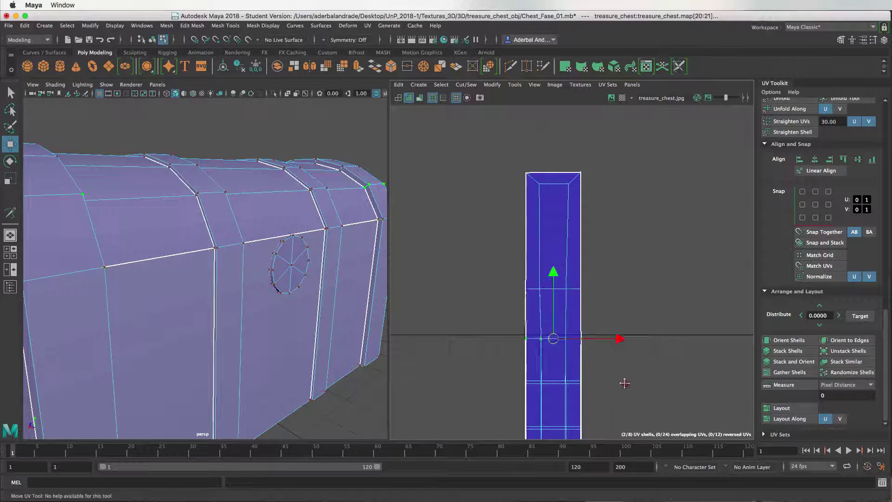
click(797, 267)
click(806, 266)
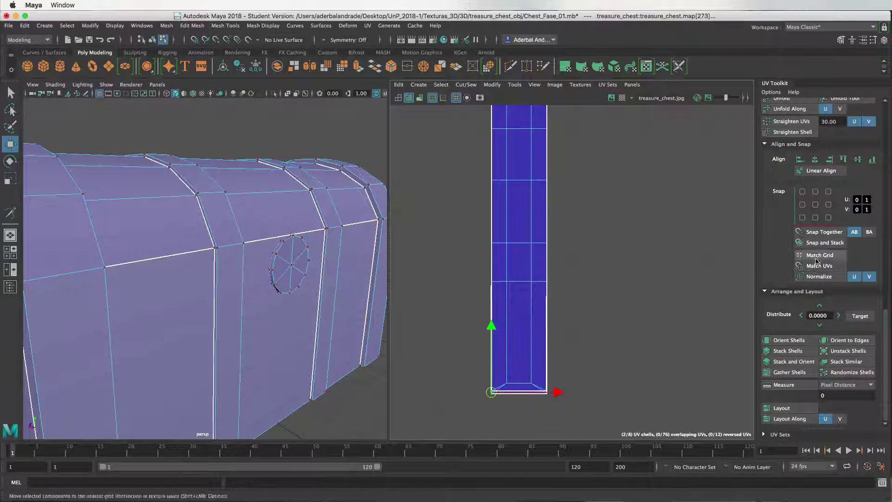
- Move one strap shell beside the other, then select all UV shells
scroll(604, 278, down, 3)
click(576, 256)
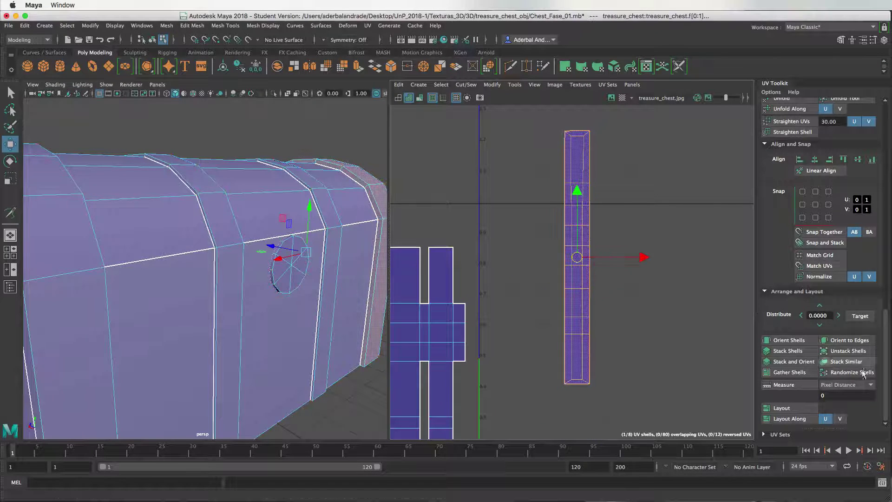
drag(642, 257, 679, 258)
click(672, 298)
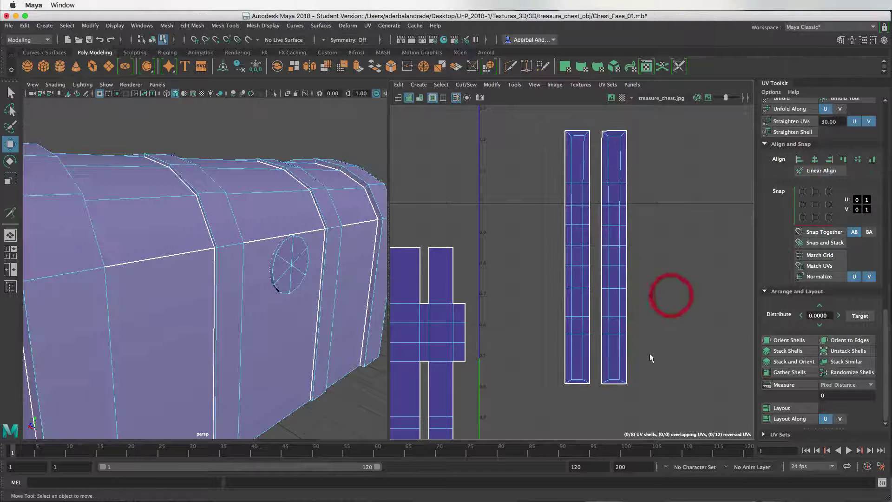
scroll(601, 207, down, 3)
scroll(601, 207, down, 2)
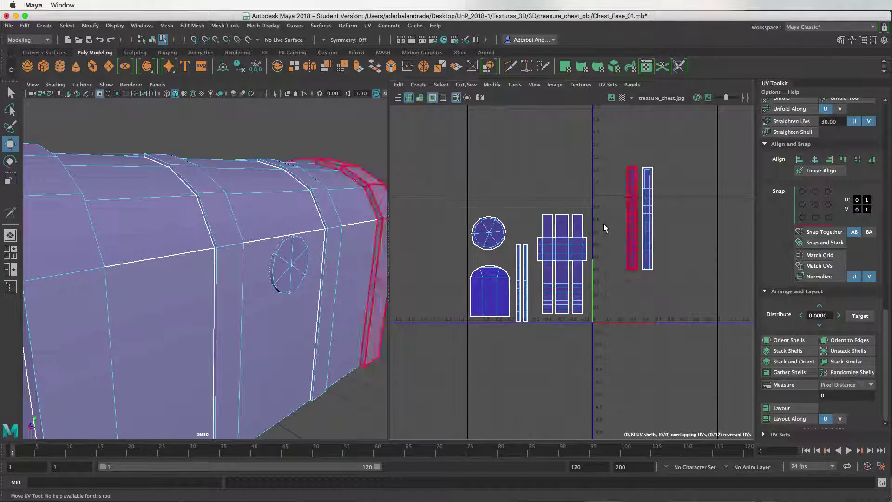
drag(455, 157, 674, 335)
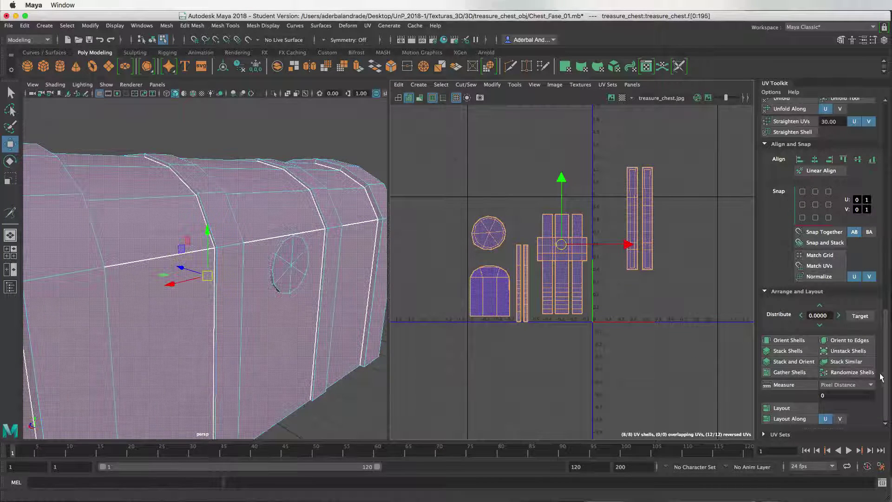
- Auto-pack all UV shells into the 0-1 space, then deselect everything
click(785, 409)
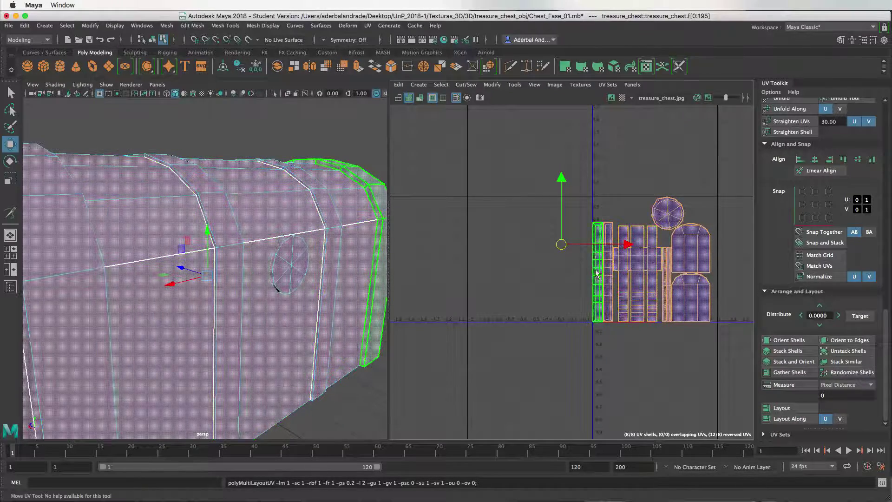
scroll(616, 238, up, 2)
mouse_move(616, 239)
alt+middle_down()
mouse_move(483, 269)
mouse_move(686, 250)
alt+middle_up()
scroll(515, 249, up, 1)
click(687, 250)
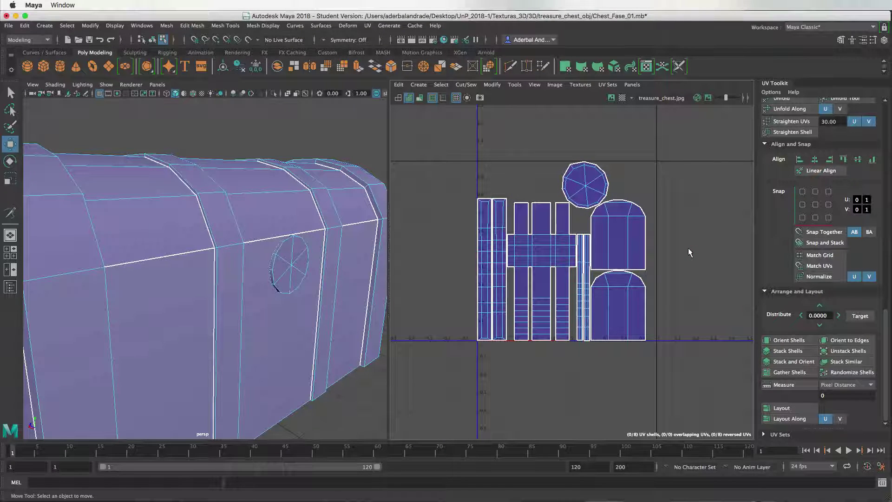
- Stack the two arch shells and move them down below the circle shell
click(630, 256)
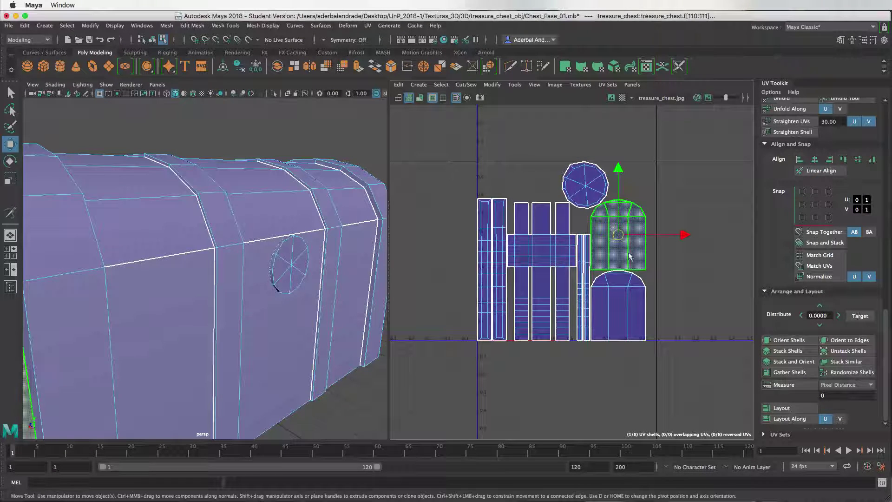
shift+click(629, 299)
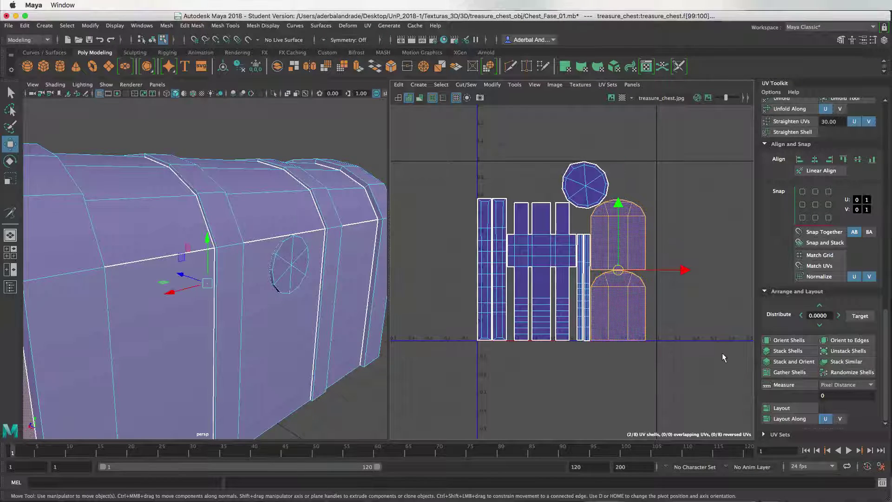
click(792, 350)
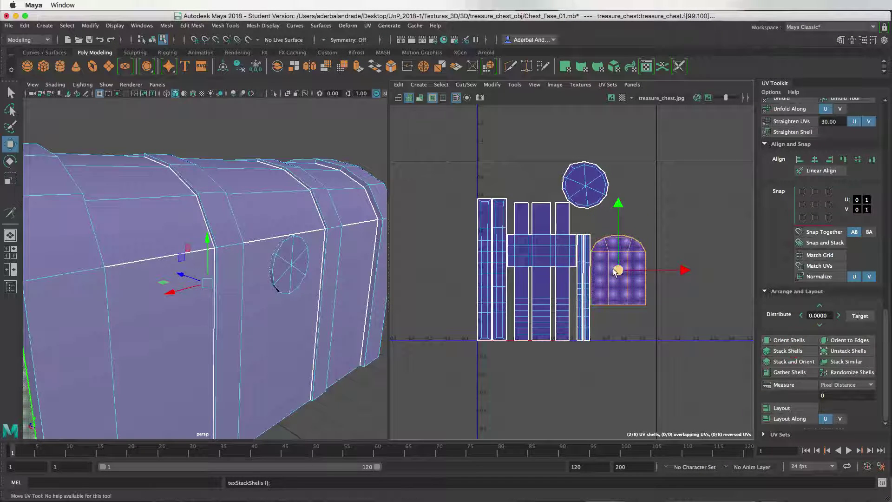
drag(613, 271, 620, 303)
click(590, 229)
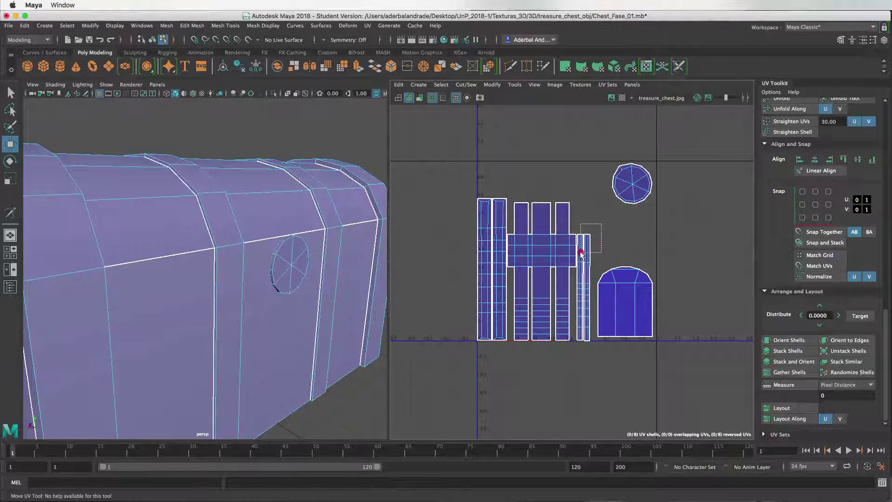
- Rotate the thin strip shells 90° to horizontal, move them to the top and widen them
click(584, 242)
key(w)
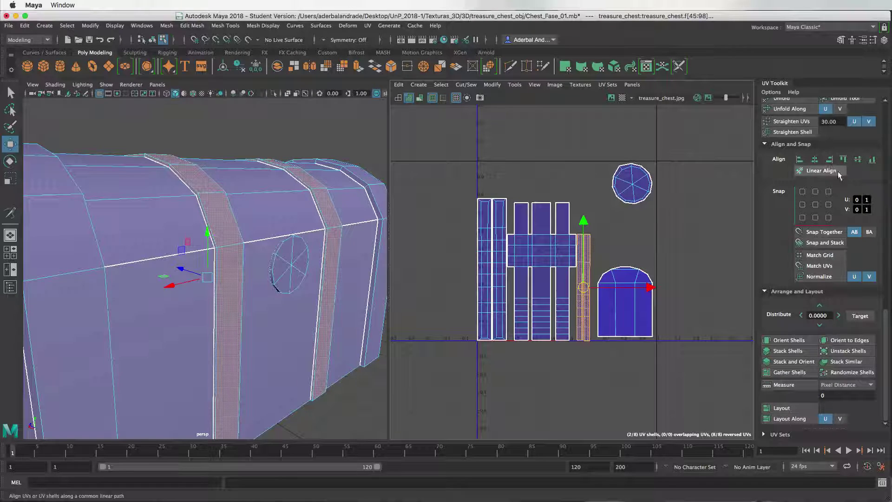
drag(883, 321, 875, 219)
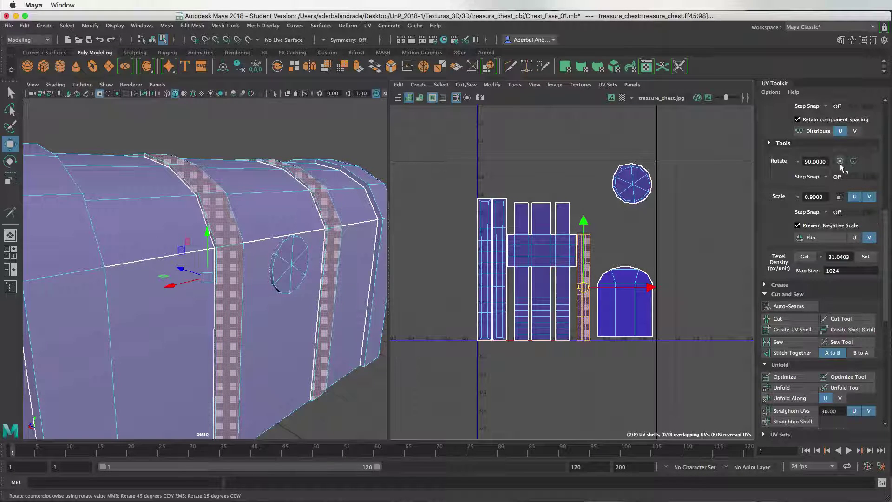
click(840, 159)
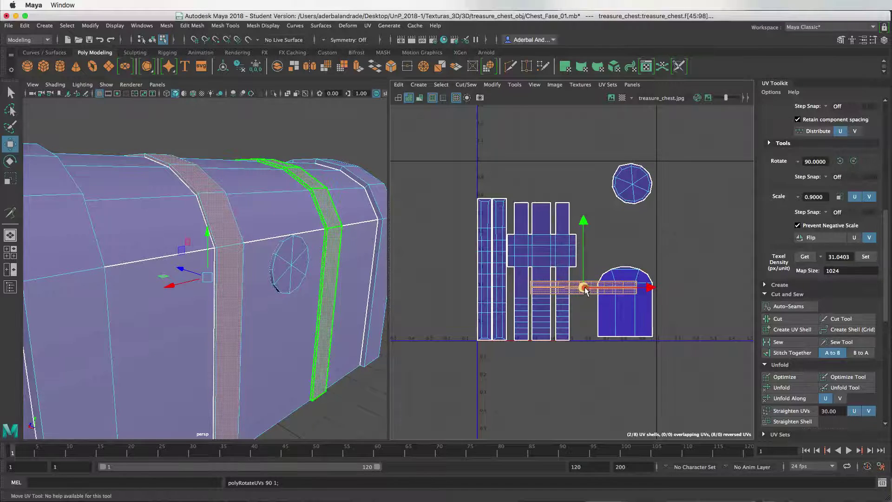
mouse_move(584, 289)
mouse_down()
mouse_move(563, 215)
mouse_move(538, 177)
mouse_up()
key(r)
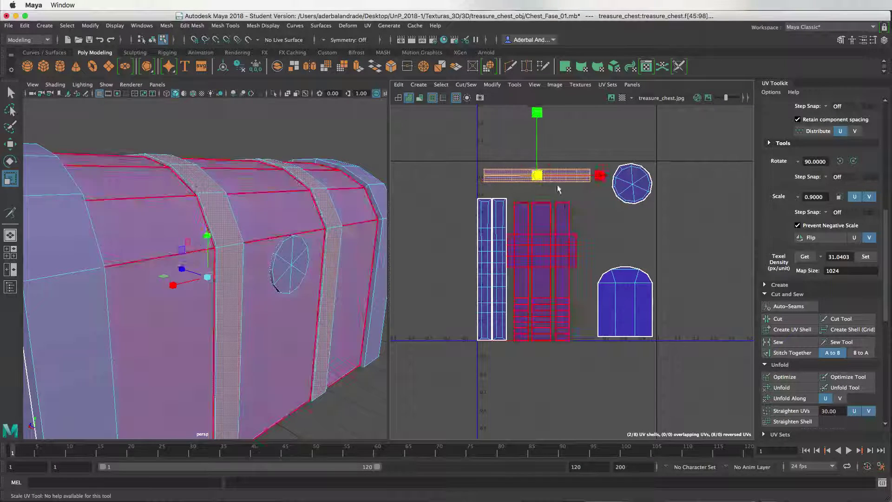
drag(599, 175, 612, 176)
key(w)
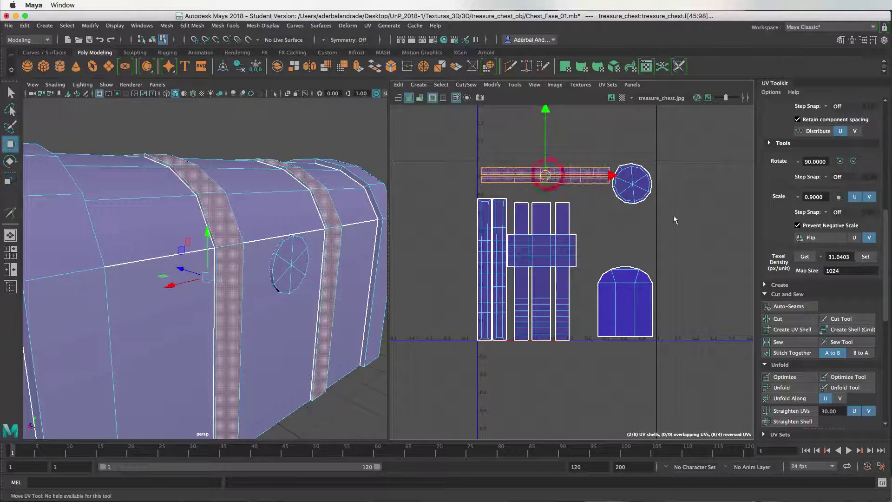
- Reposition the cross, vertical strip and circle shells, and stretch the top strips wider
click(541, 271)
drag(541, 271, 579, 268)
click(500, 223)
drag(480, 191, 539, 265)
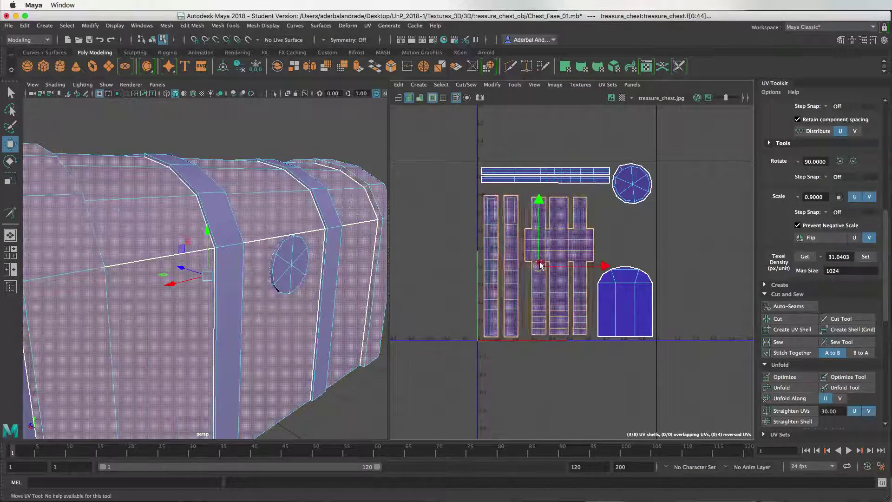
drag(632, 183, 624, 236)
click(604, 177)
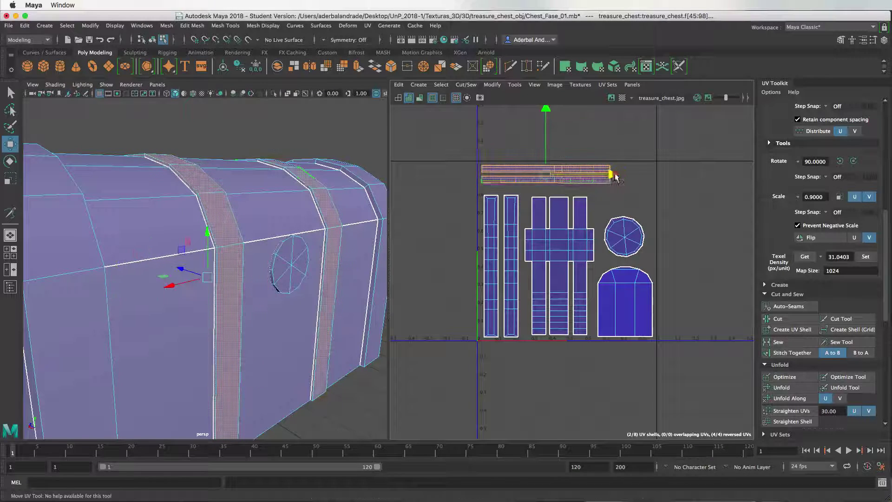
drag(616, 177, 652, 177)
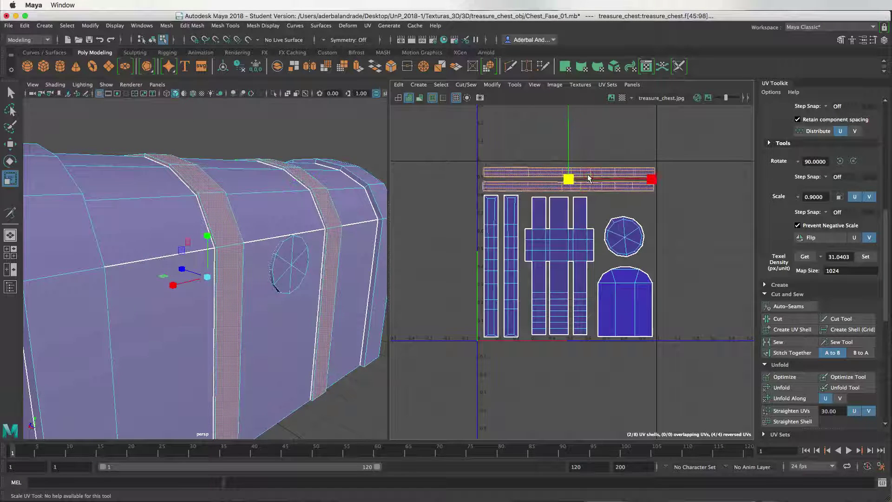
click(695, 217)
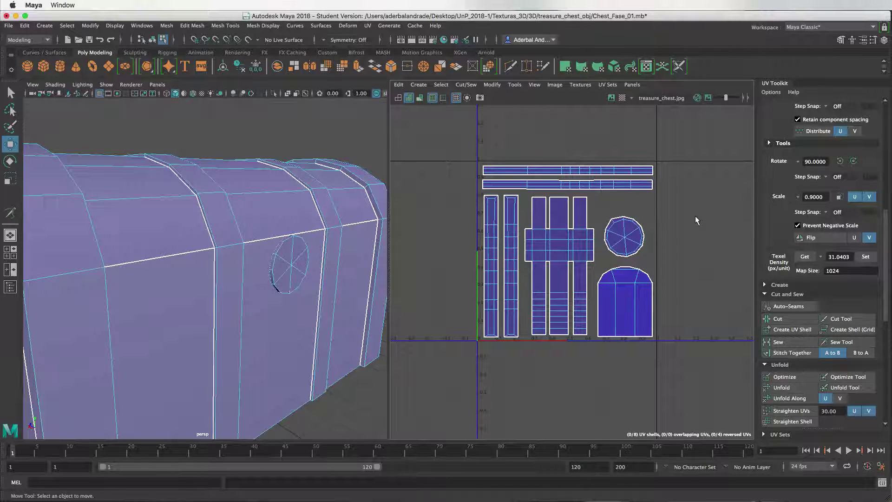
key(f)
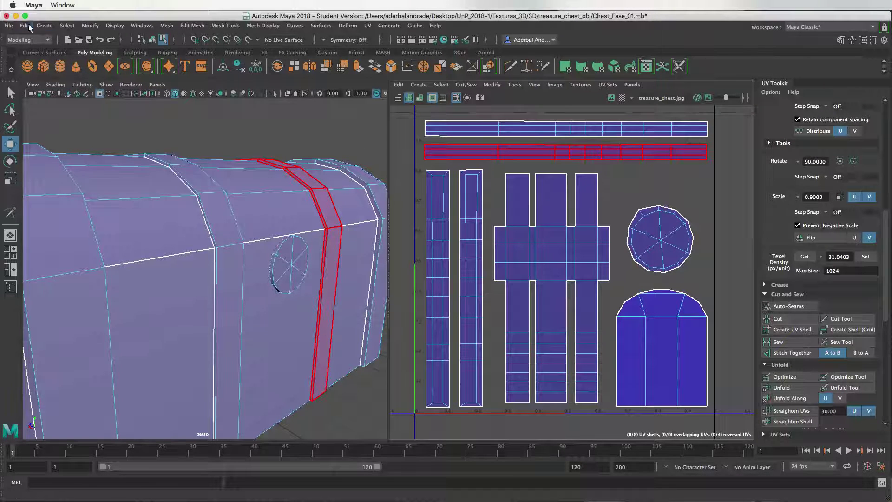
- Save the scene as Chest_Mapa_Completo.mb and dismiss the Student Version notice
click(8, 26)
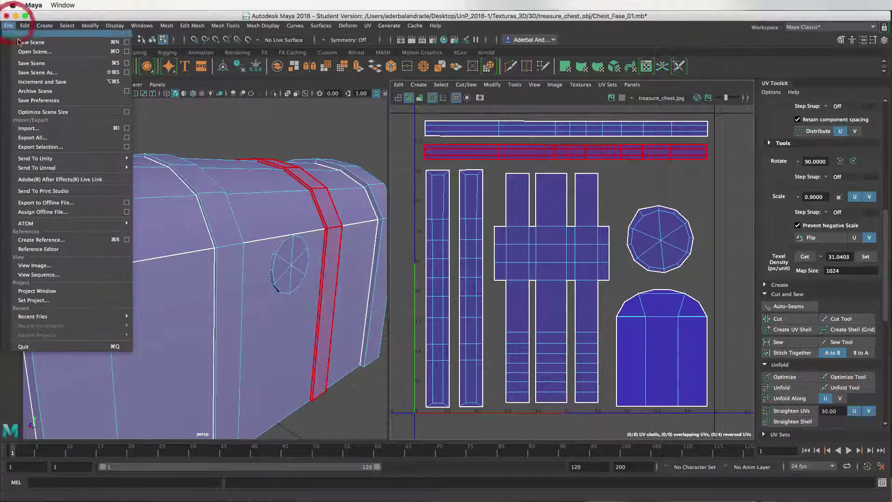
click(55, 73)
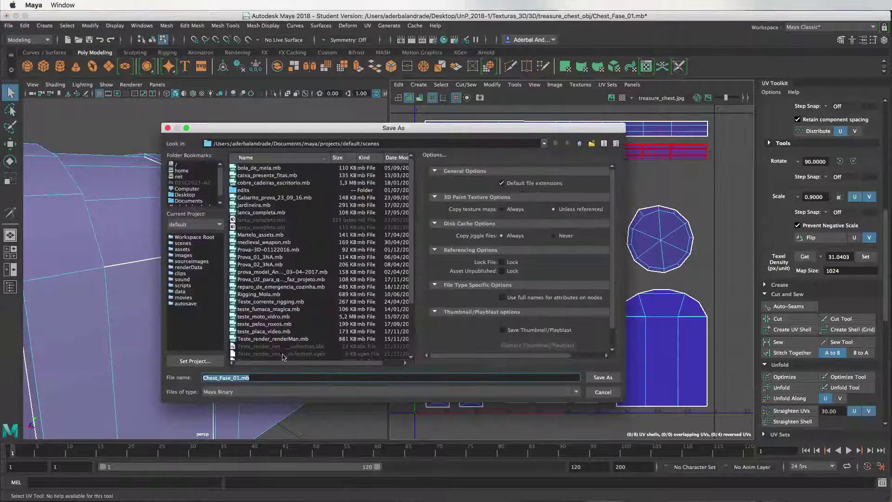
key(Right)
key(Left)
key(Left)
key(Left)
key(BackSpace)
key(Delete)
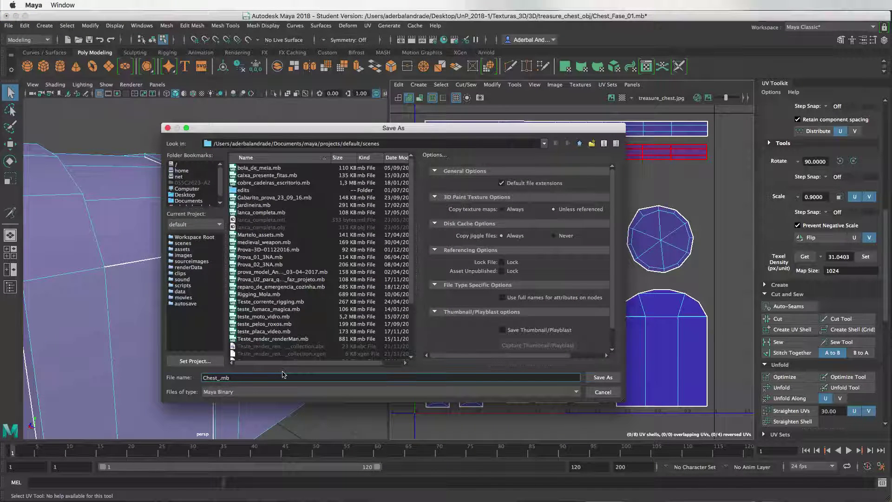
text(_Completo)
click(609, 378)
click(573, 358)
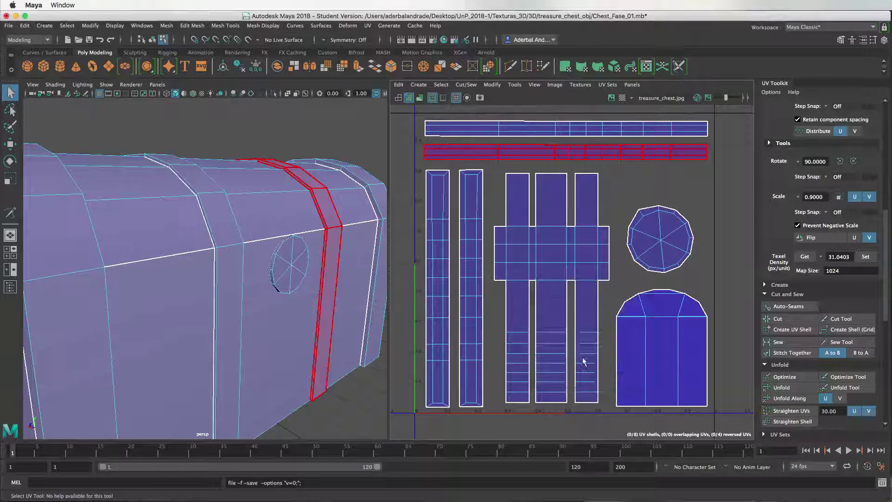
key(w)
click(599, 291)
click(494, 153)
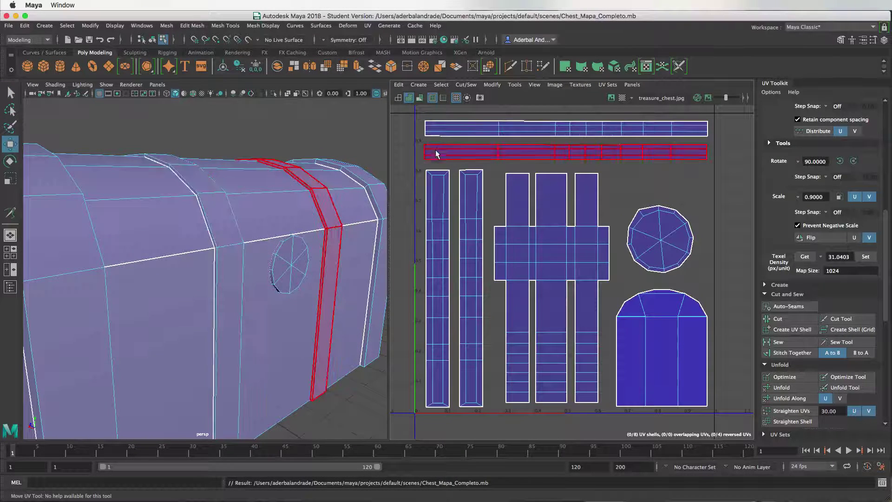
- Select all eight UV shells and set the UV snapshot size to 4096
click(411, 118)
drag(409, 114, 733, 420)
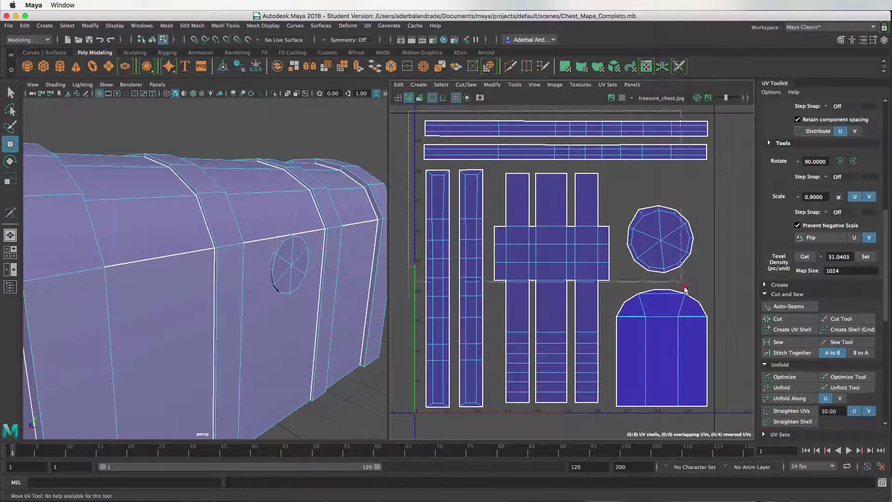
click(480, 97)
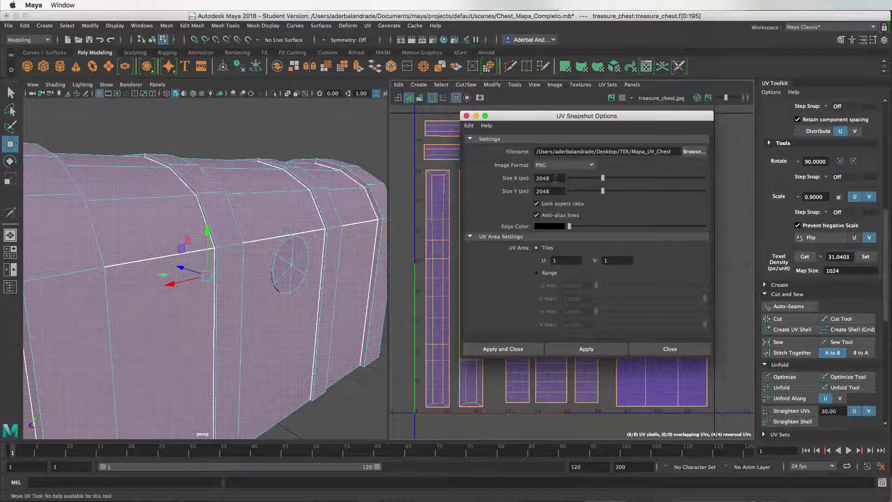
double_click(555, 178)
text(96)
click(542, 192)
click(557, 178)
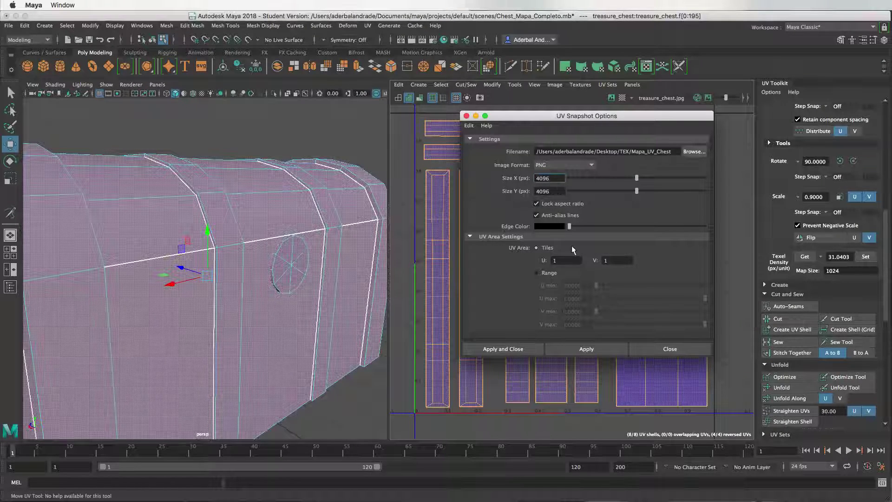
- Name the snapshot MAPA_BAU.png on the Desktop and export it
click(693, 151)
click(191, 195)
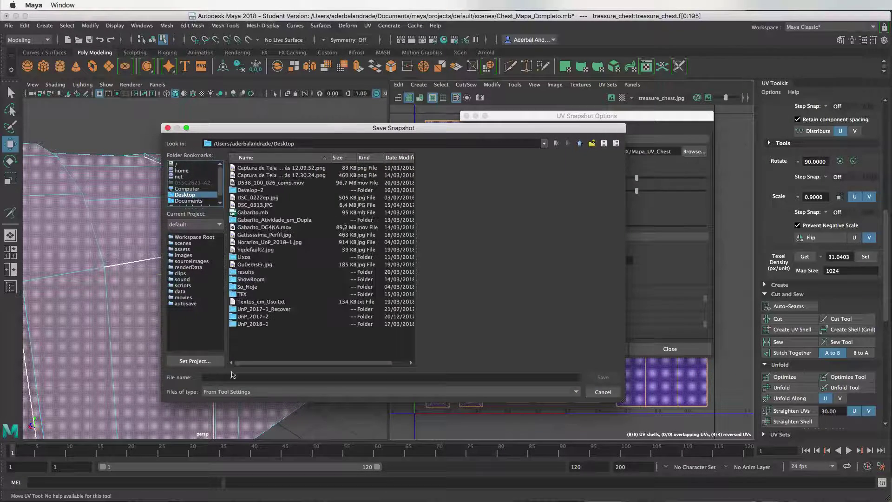
click(232, 378)
text(MAPA_BAU)
key(Return)
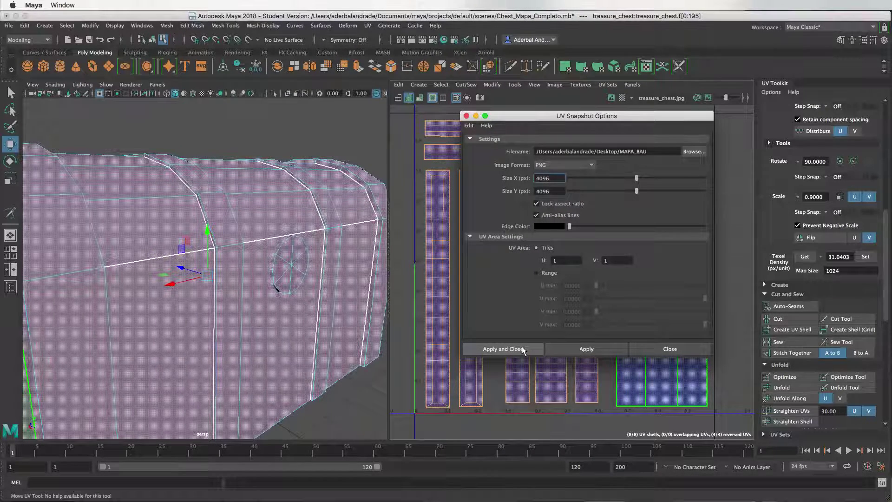
click(502, 350)
click(502, 350)
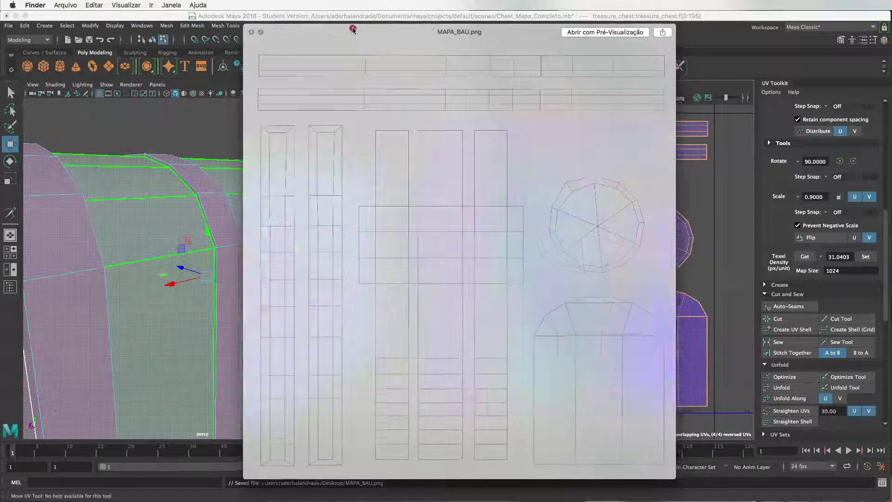
- Inspect the MAPA_BAU.png preview, close it and return to Maya
drag(352, 30, 350, 40)
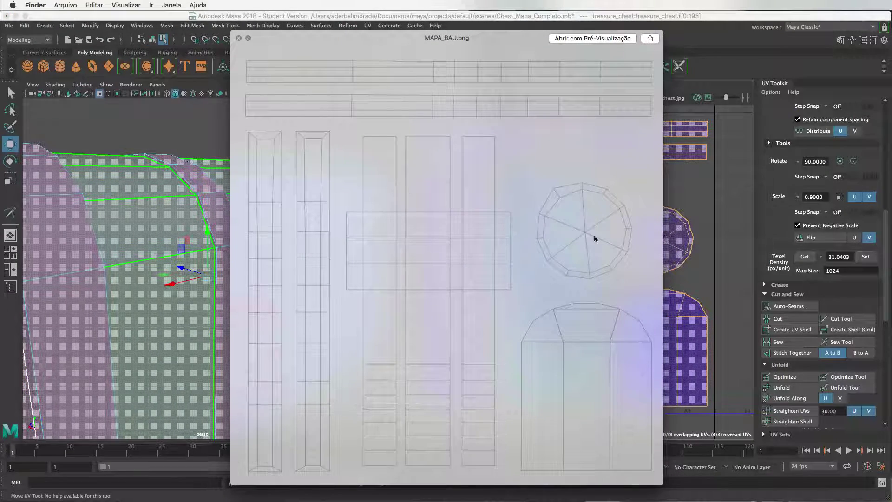
click(240, 39)
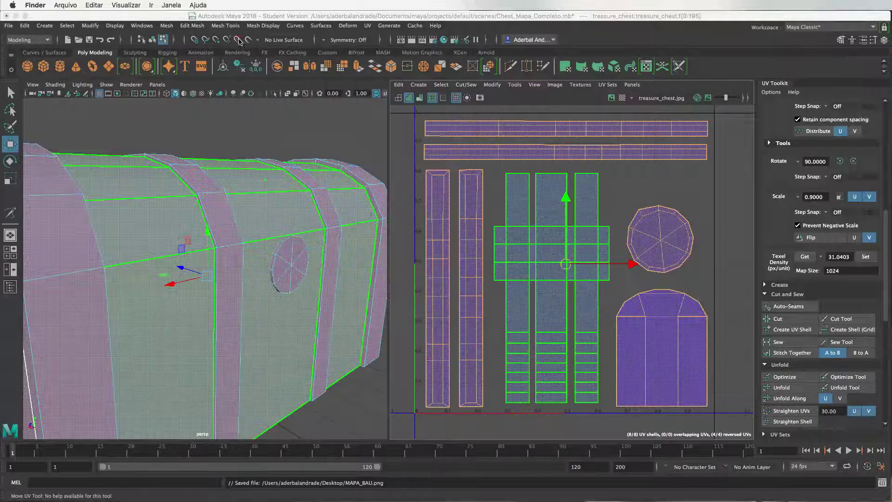
click(640, 208)
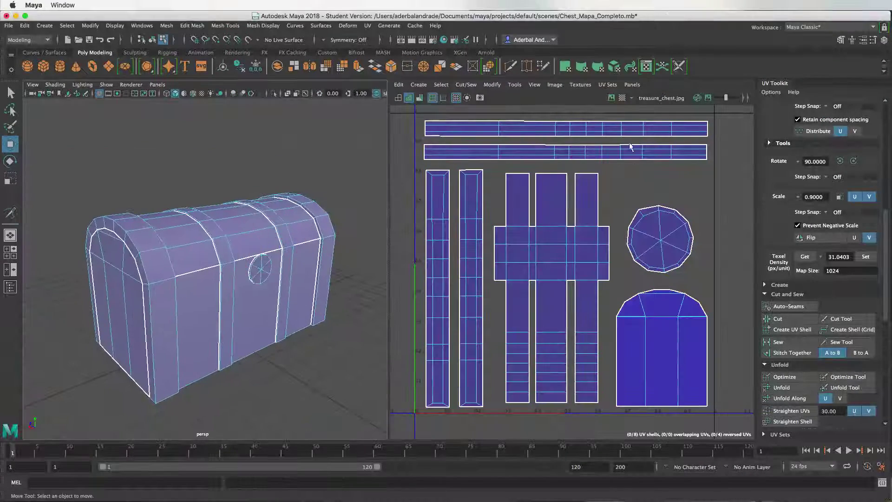
- Apply the checker map to the chest and orbit around to inspect its UV tiling
click(622, 98)
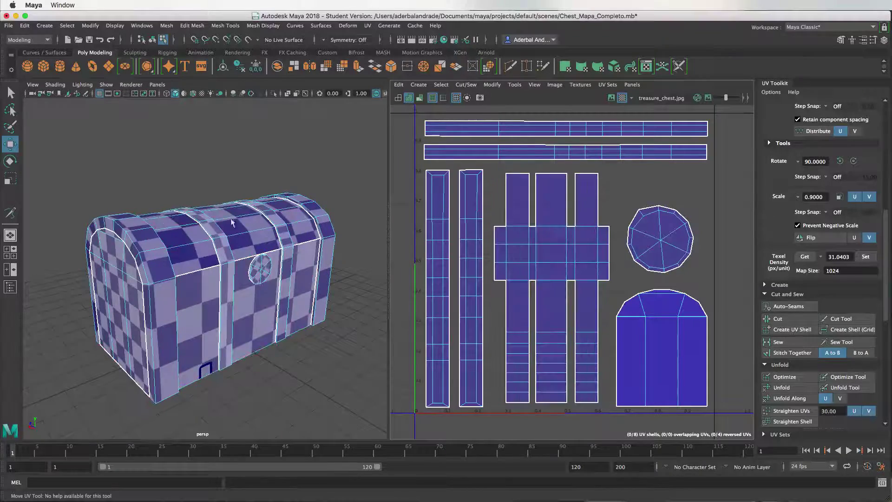
alt+drag(220, 217, 285, 233)
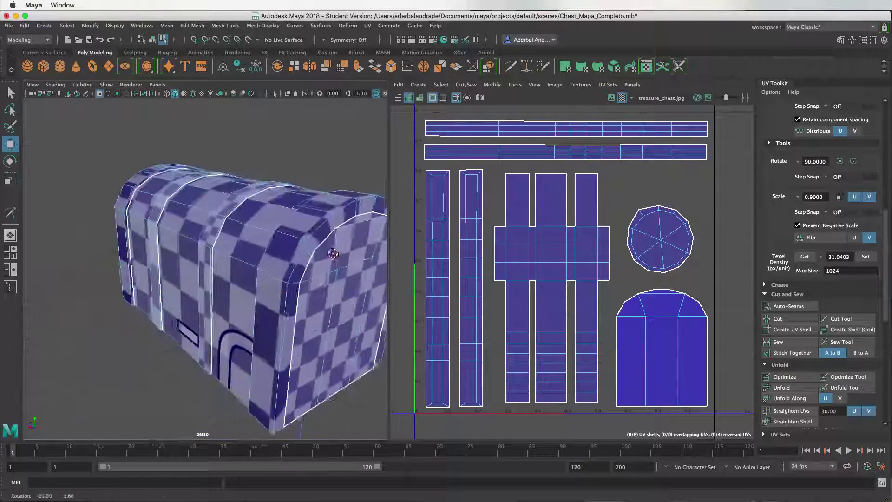
alt+drag(285, 234, 225, 253)
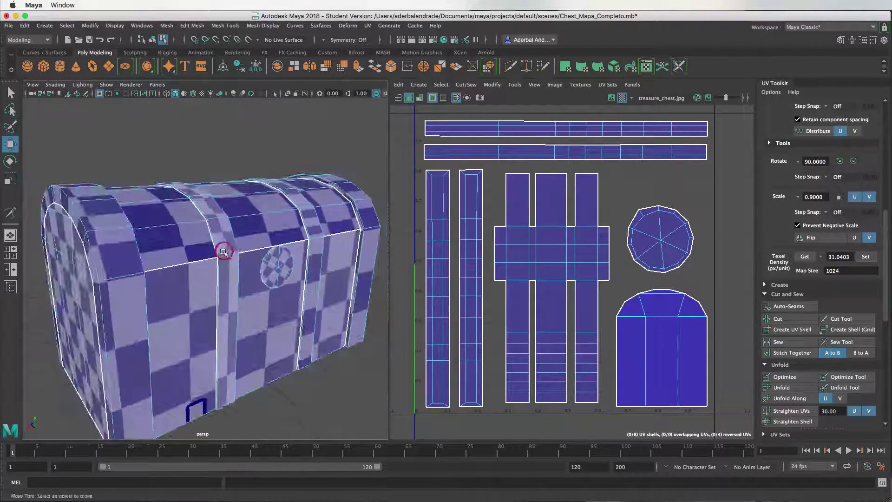
alt+right_drag(225, 253, 193, 214)
alt+drag(194, 214, 229, 229)
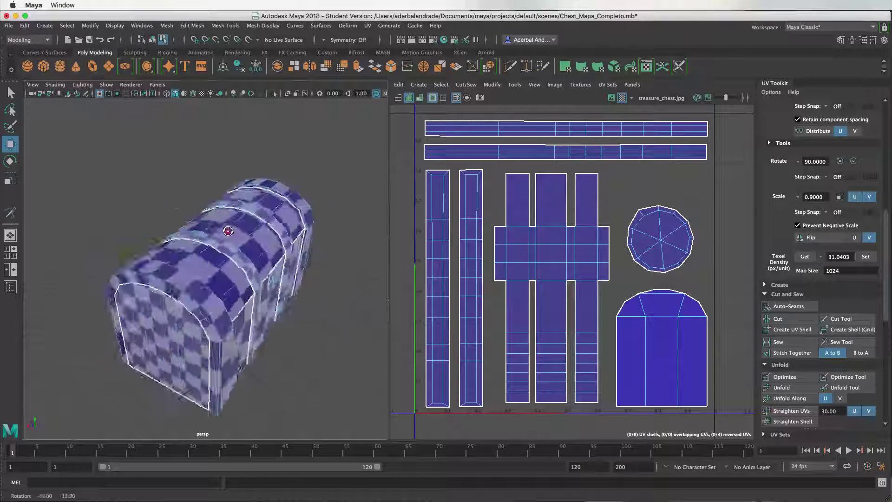